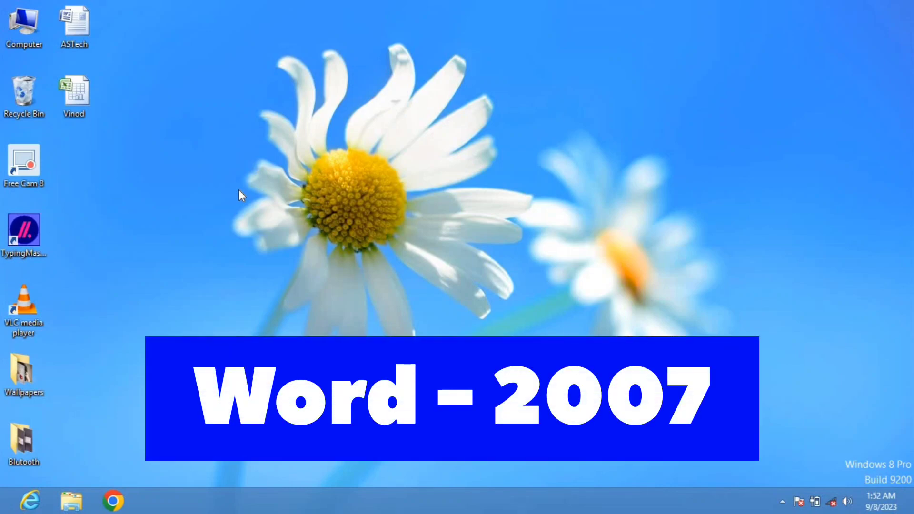
Launch Microsoft Office Word 2007 from the Start screen search and maximize its window
key("super")
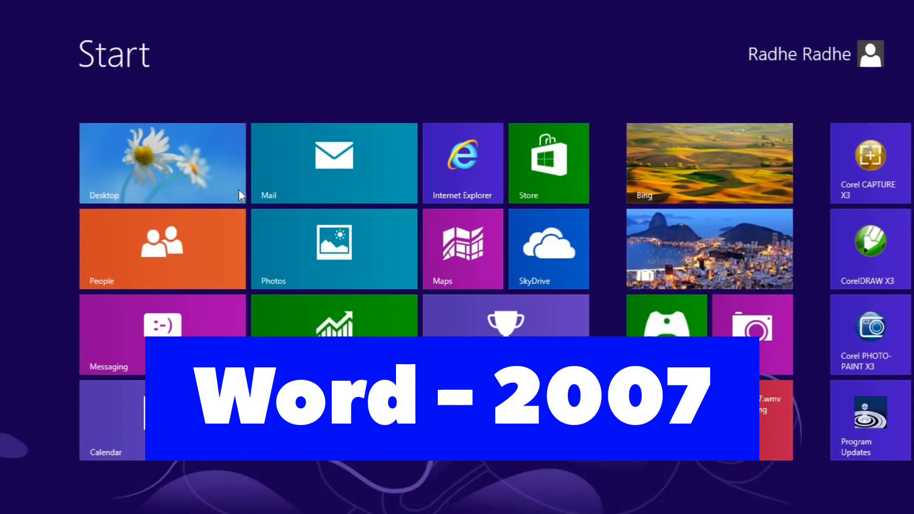
type("wo")
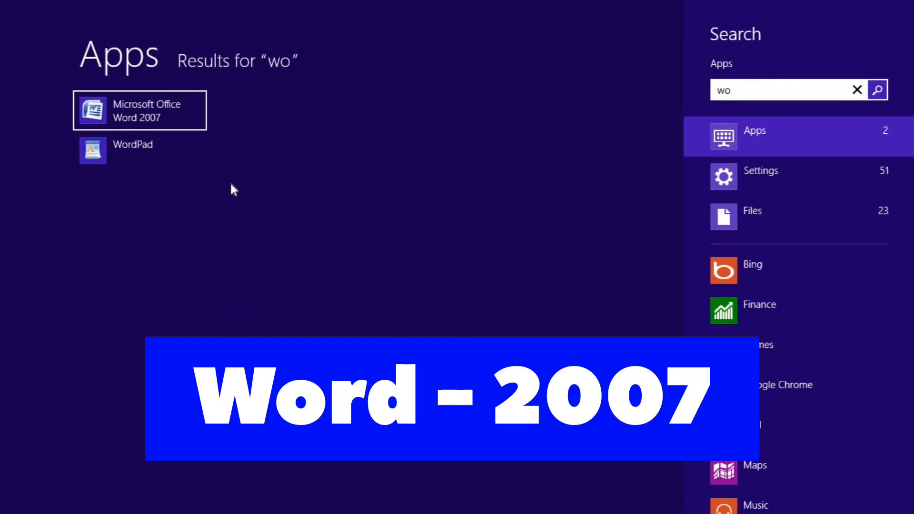
left_click(175, 122)
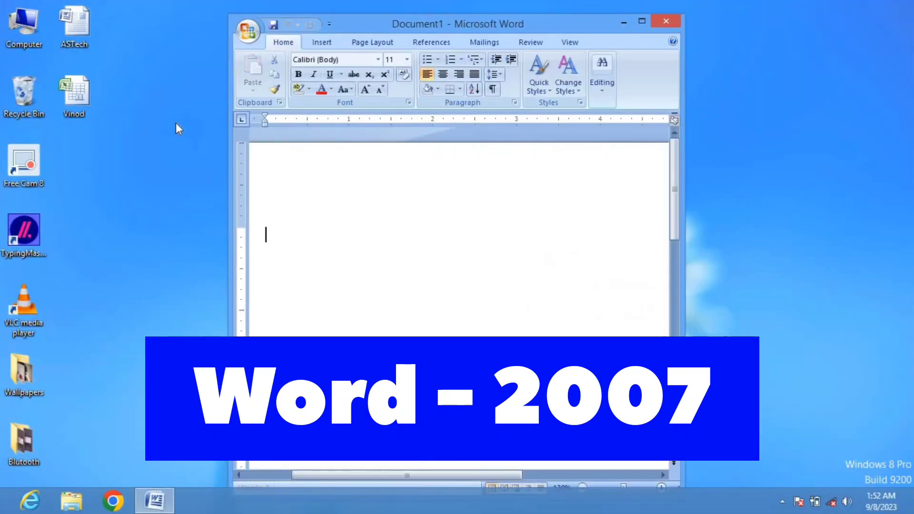
left_click(641, 21)
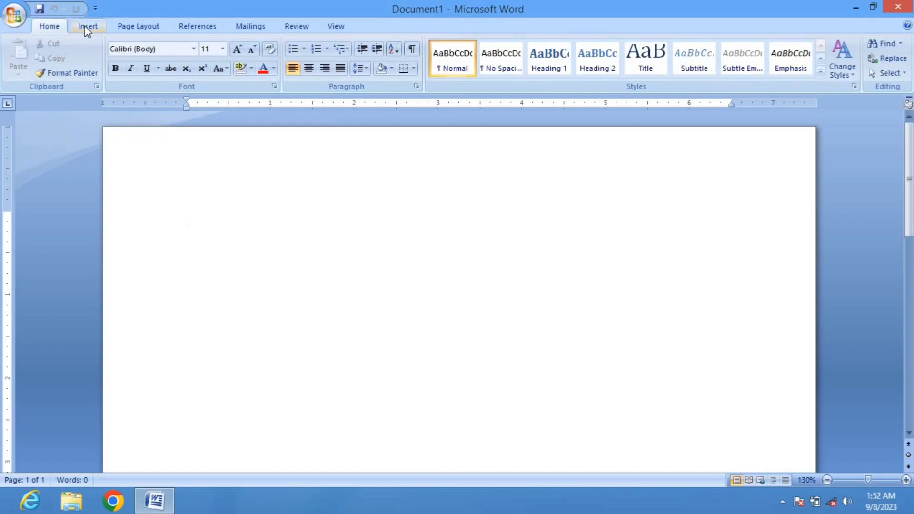
Insert a hyperlink to the ASTech.docx file on the Desktop
left_click(84, 27)
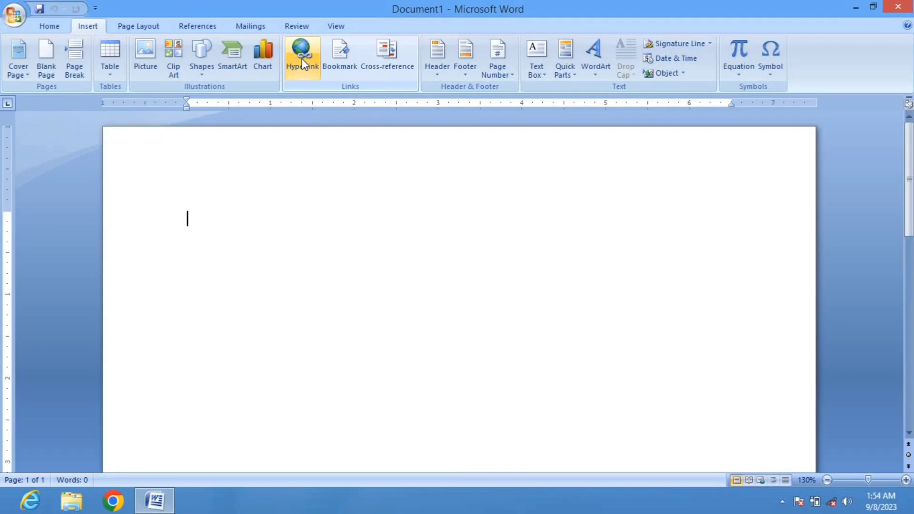
left_click(302, 60)
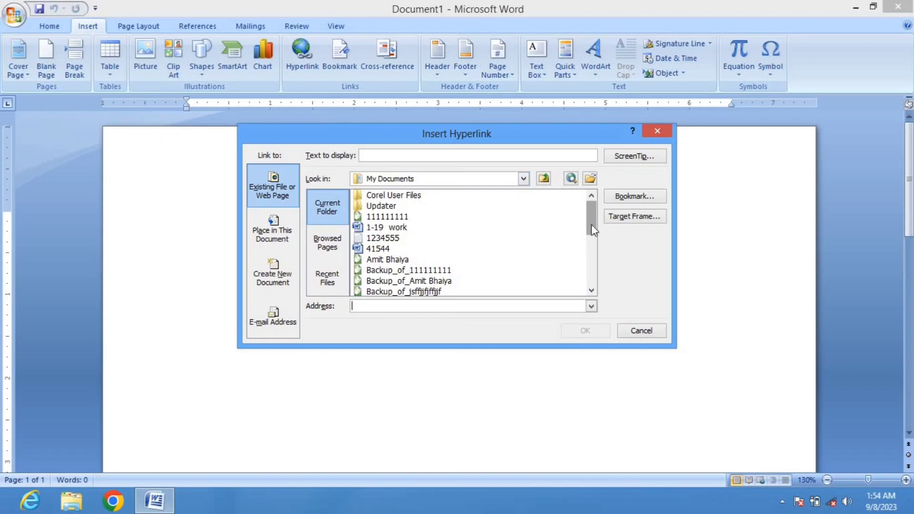
left_click_drag(591, 225, 566, 187)
left_click(450, 185)
left_click(382, 194)
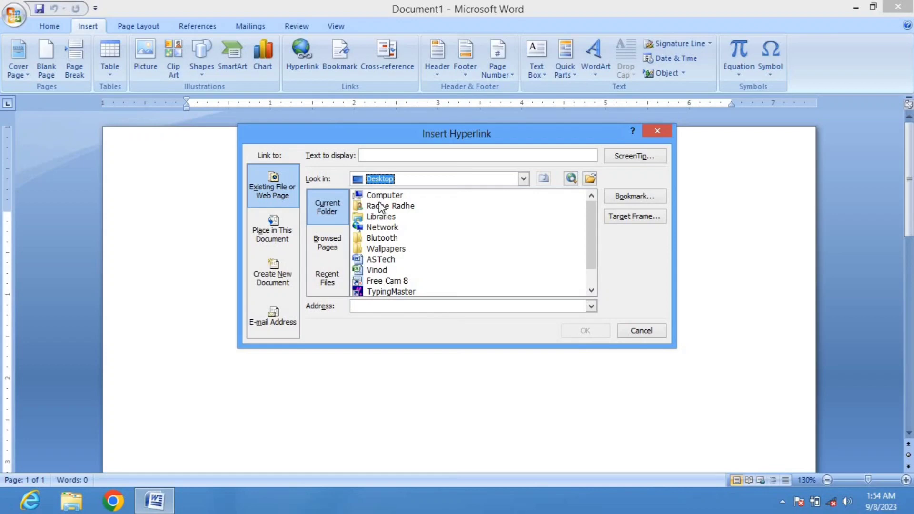
left_click_drag(592, 234, 588, 270)
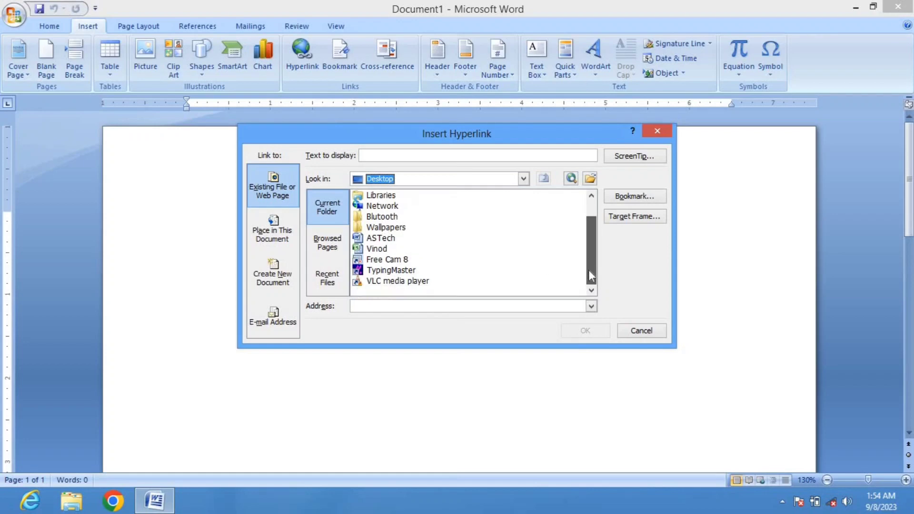
left_click(368, 241)
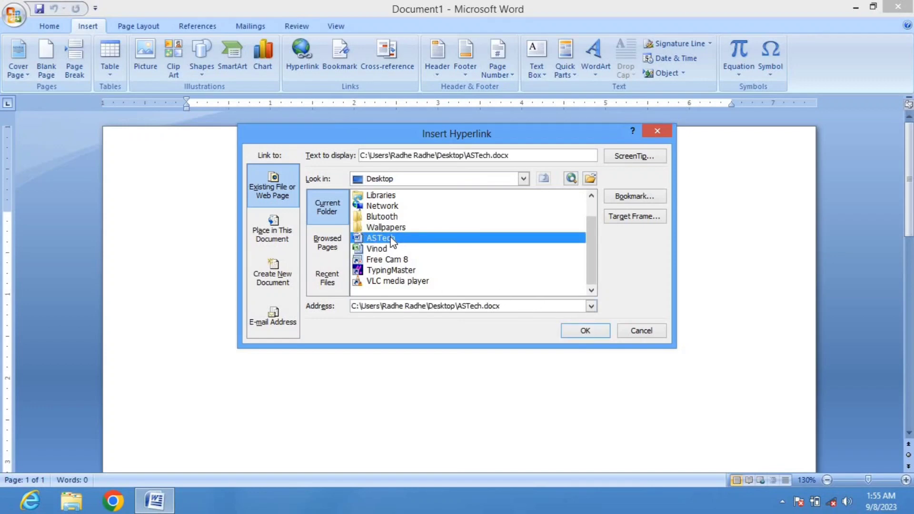
left_click(585, 330)
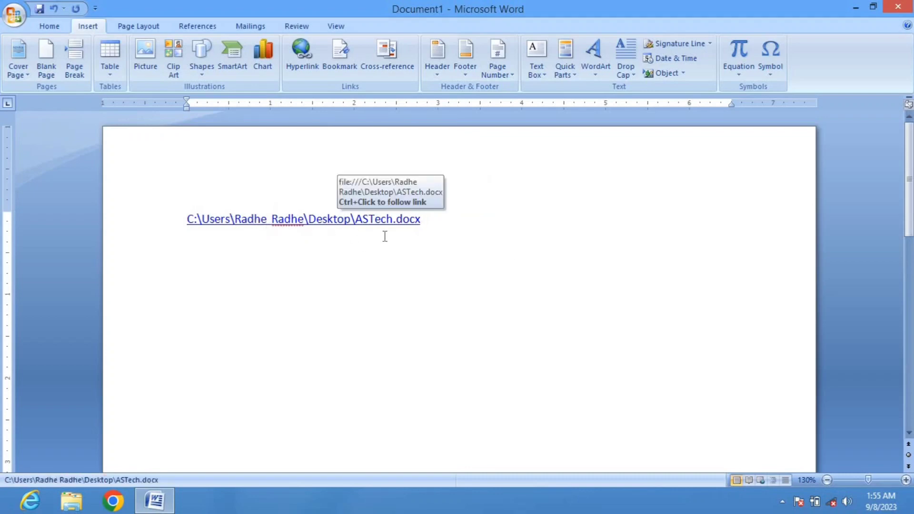
Start a new line and insert a hyperlink to the Vinod.xlsx file on the Desktop
key("Return")
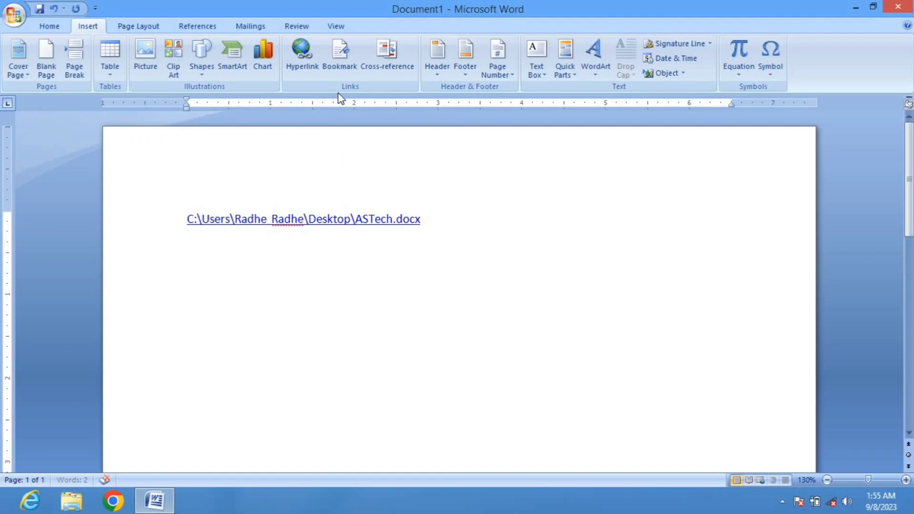
left_click(304, 61)
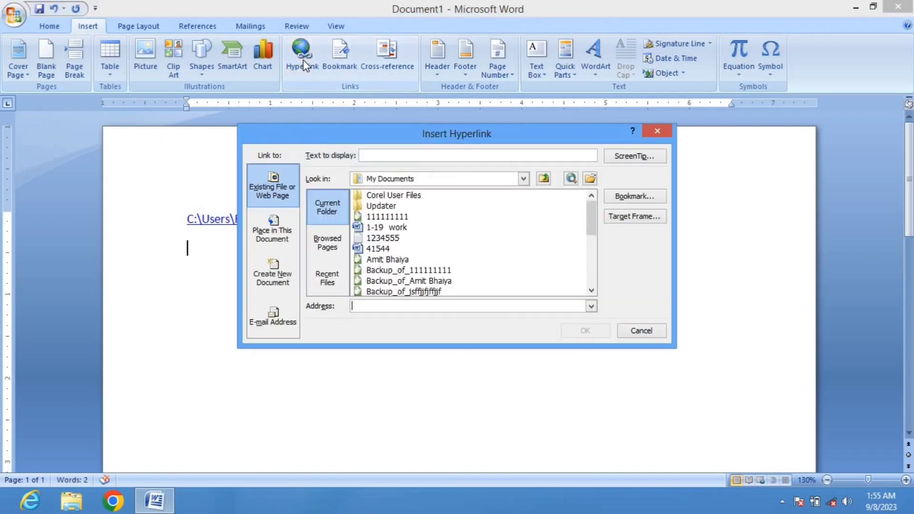
left_click(433, 178)
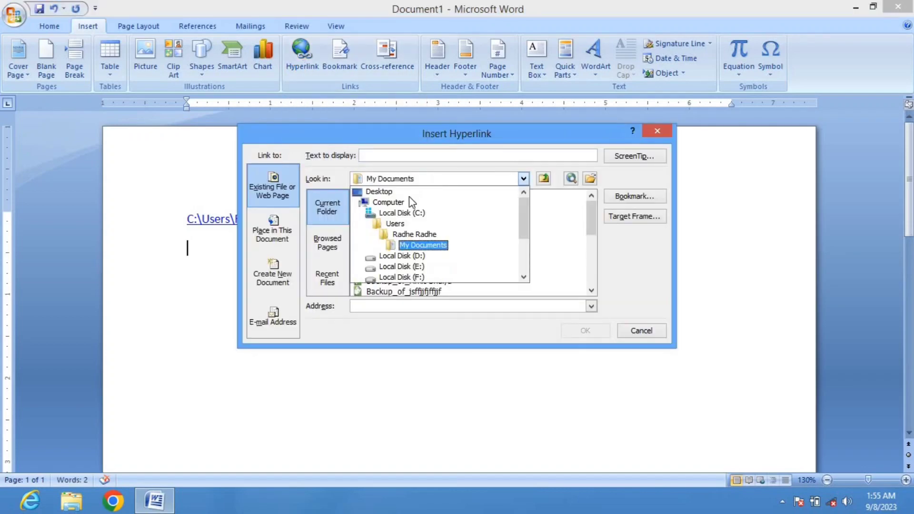
left_click(383, 196)
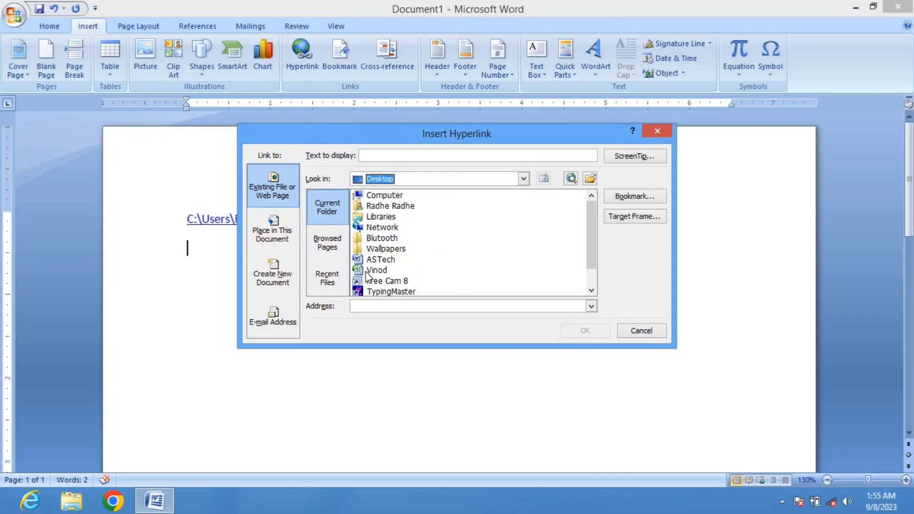
left_click(366, 270)
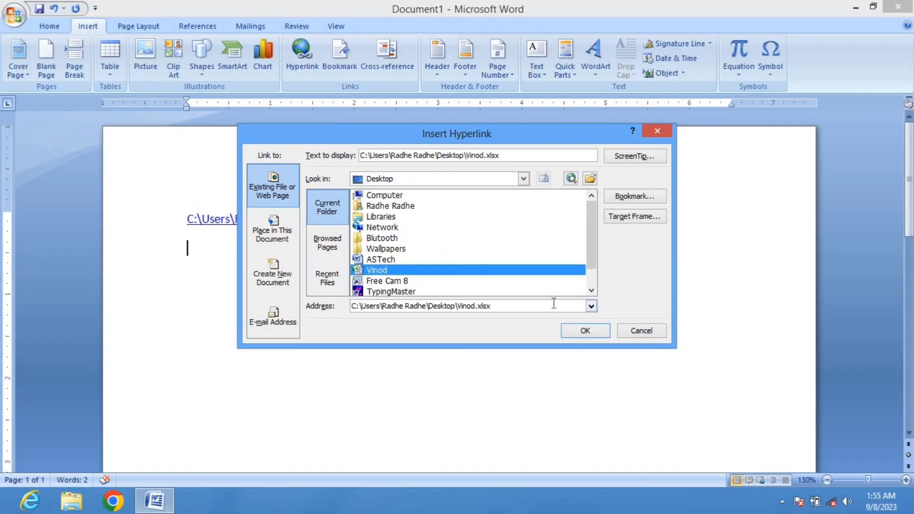
left_click(582, 330)
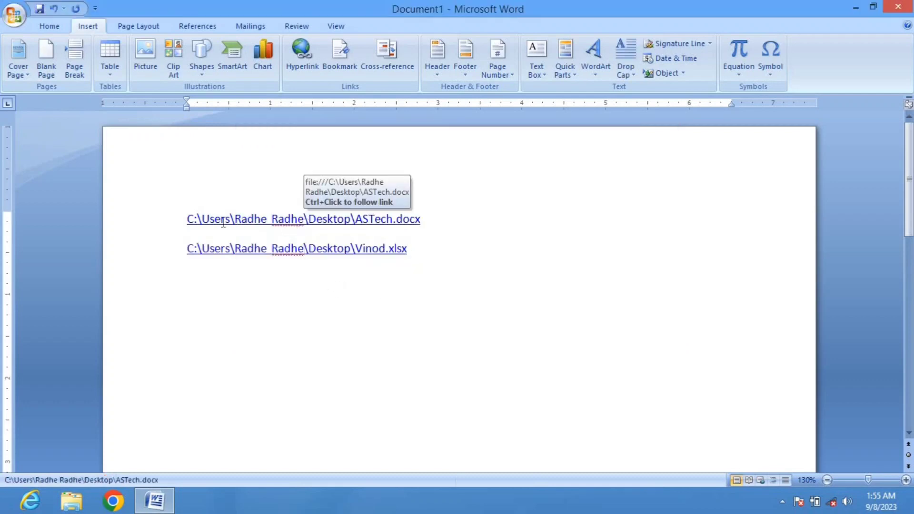
Follow the ASTech.docx hyperlink, accept the security notice, and maximize the opened document
triple_click(291, 220)
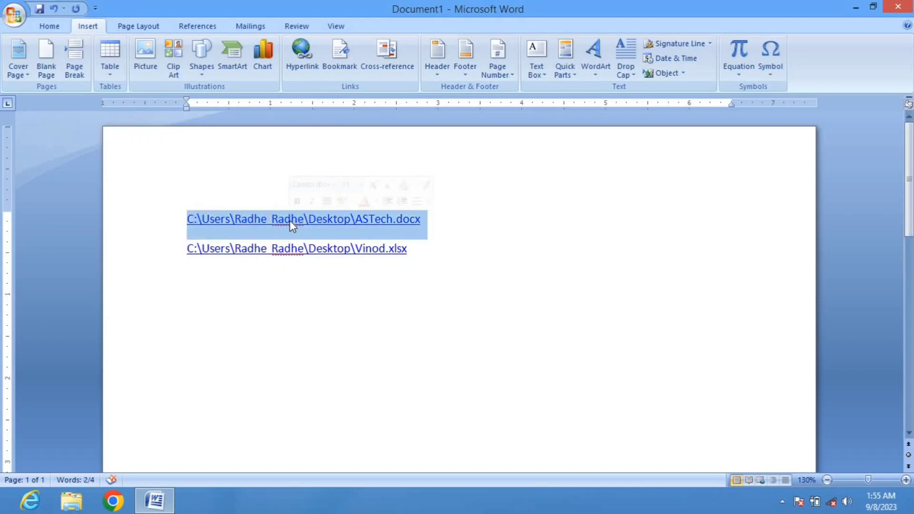
left_click(333, 248)
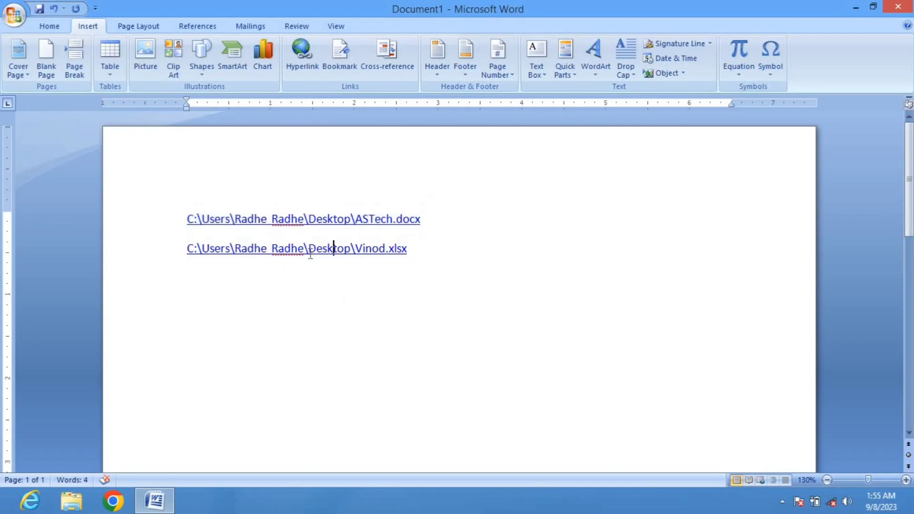
left_click(289, 220, "ctrl")
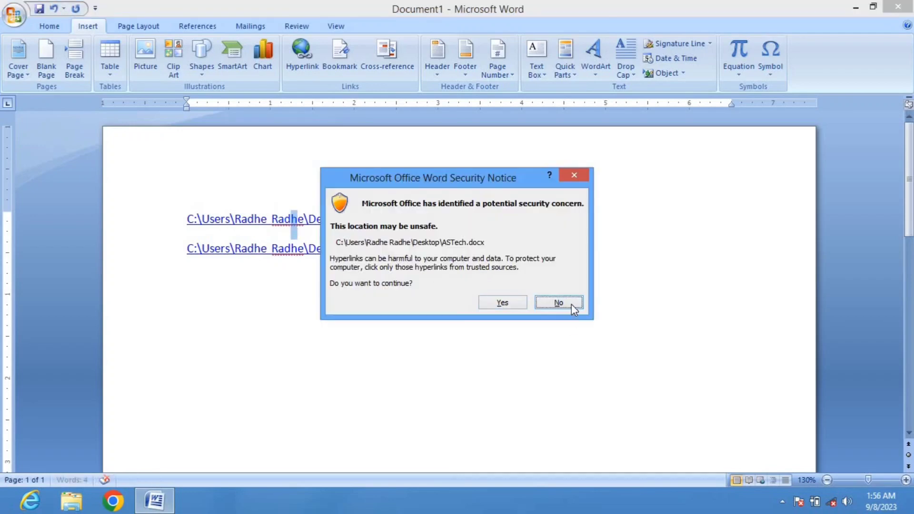
left_click(489, 299)
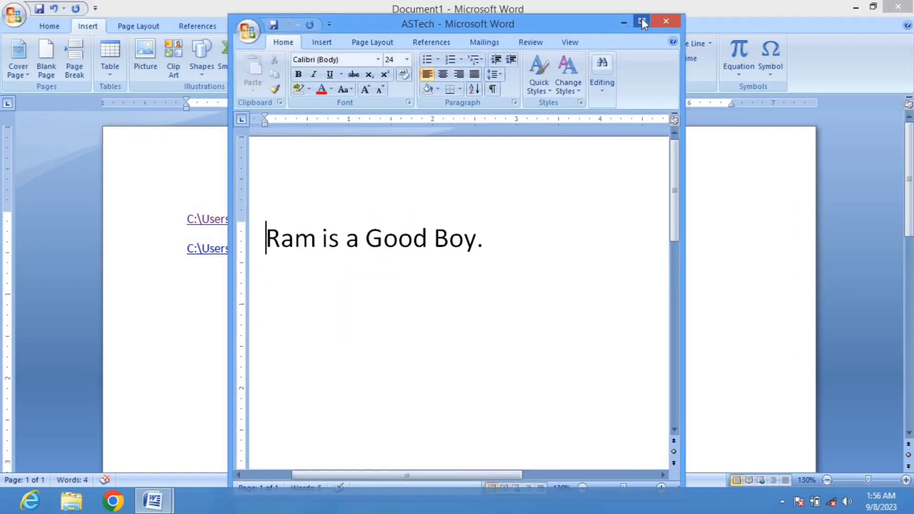
left_click(641, 21)
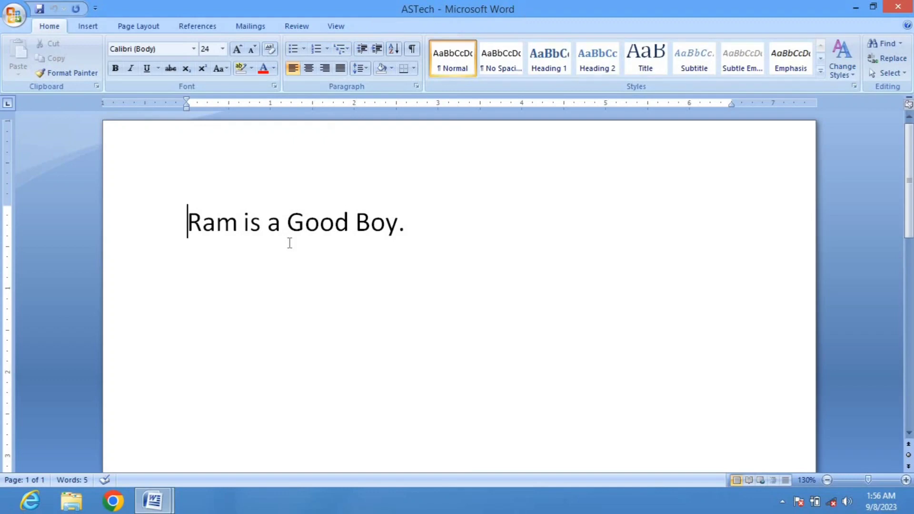
Add a new line reading 'Ram is go to school.' in ASTech and close the document
left_click(422, 226)
key("Return")
type("Ram")
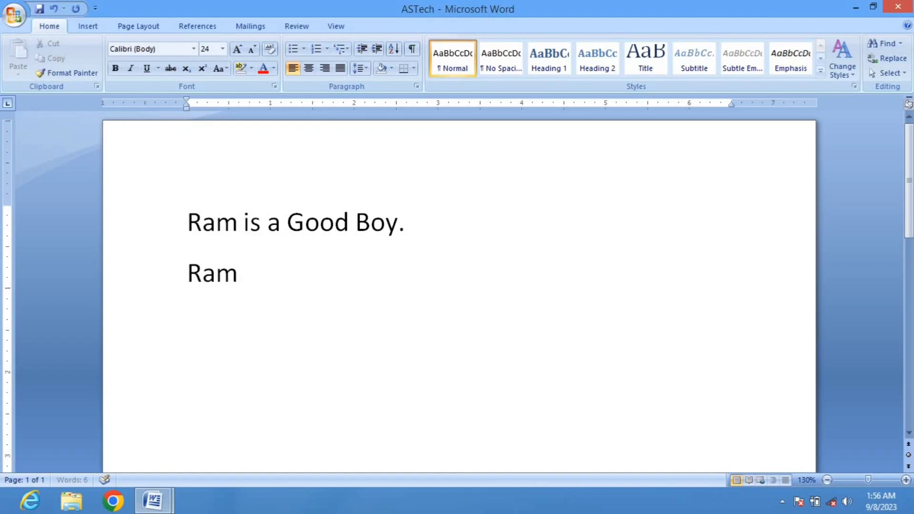
type(" is go t")
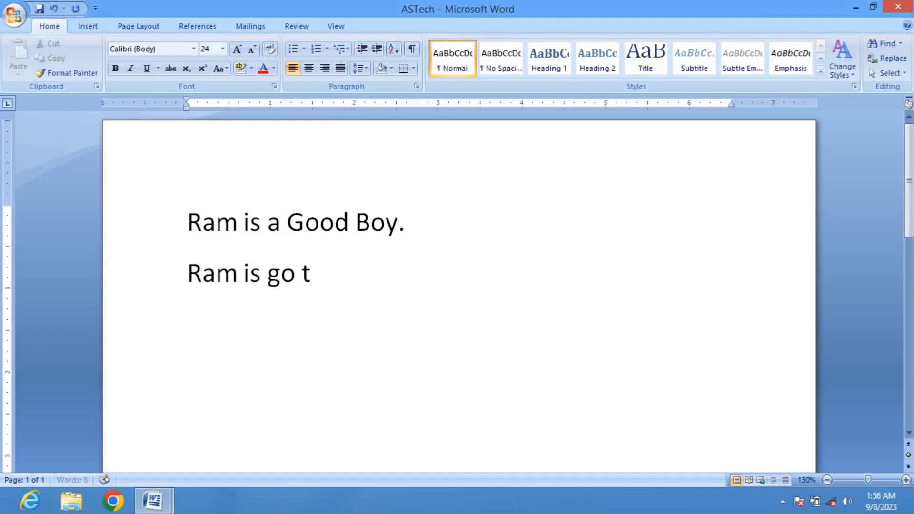
type("o sch")
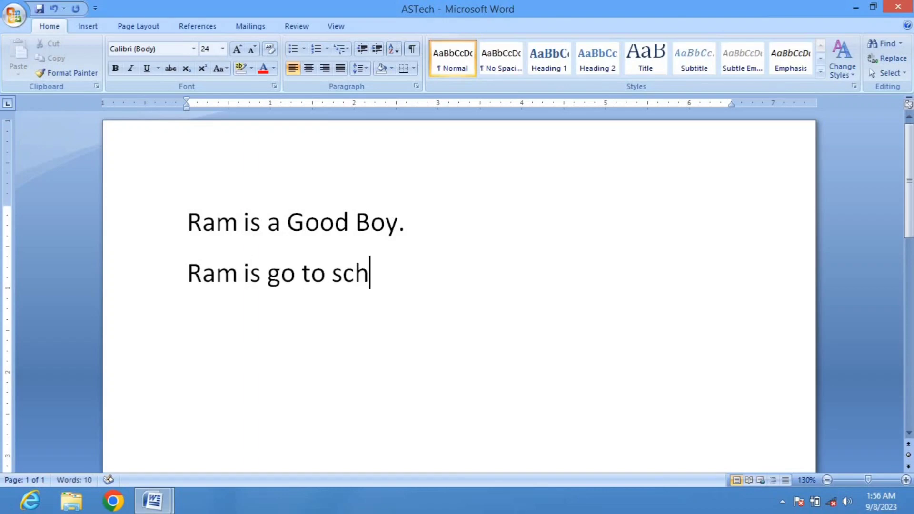
type("ool.")
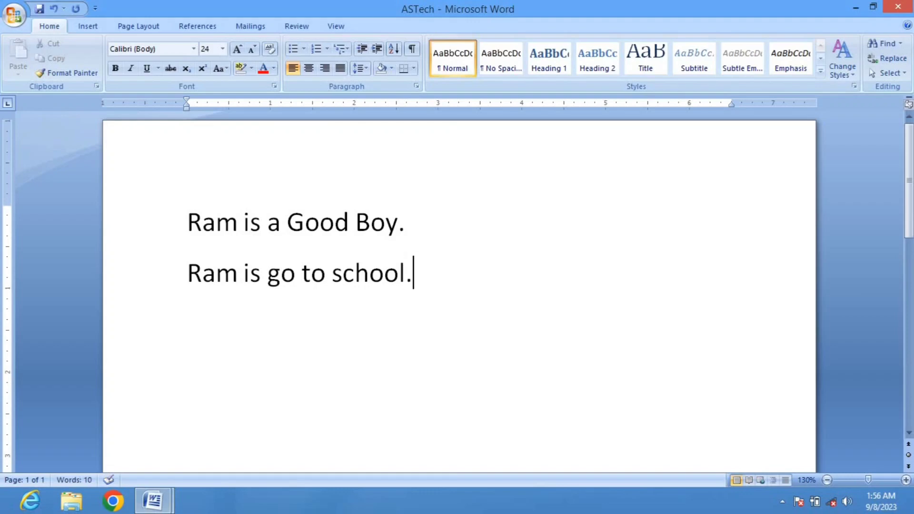
left_click(898, 7)
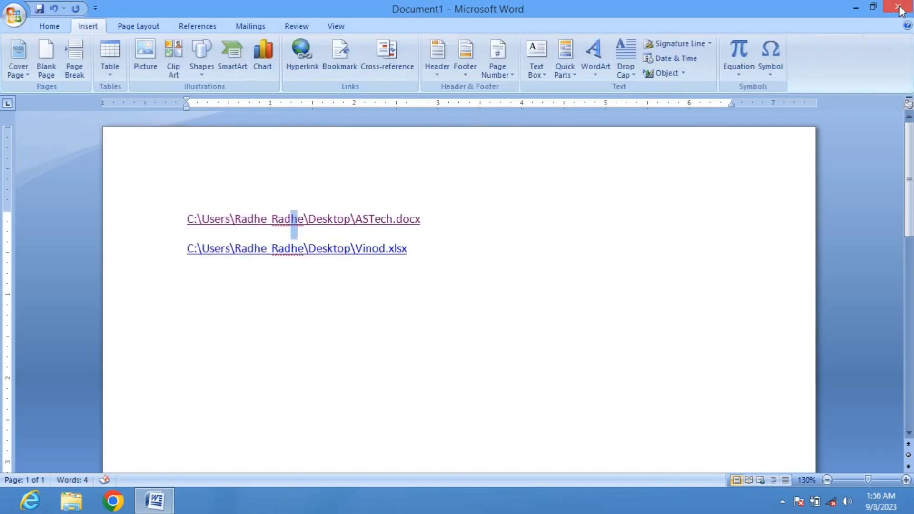
Reopen ASTech through its hyperlink, copy both of its sentences, and close it
left_click(284, 219, "ctrl")
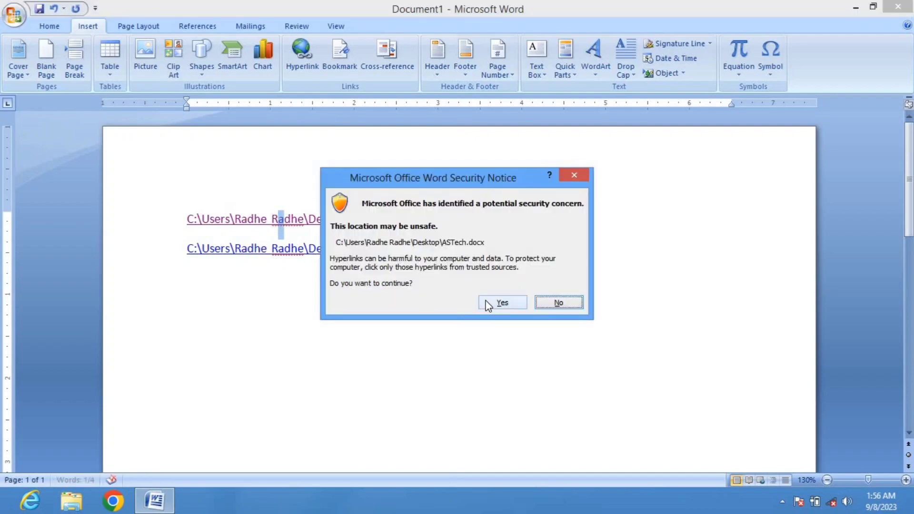
left_click(502, 302)
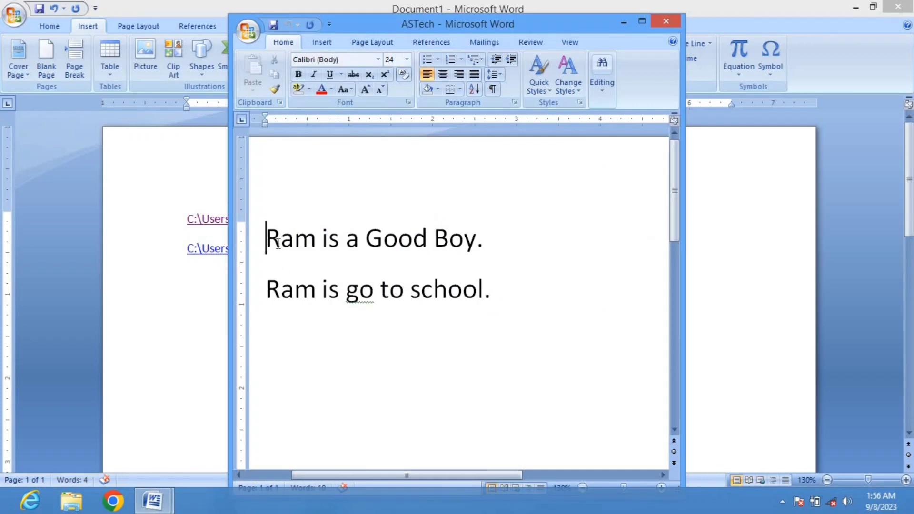
left_click_drag(266, 238, 498, 297)
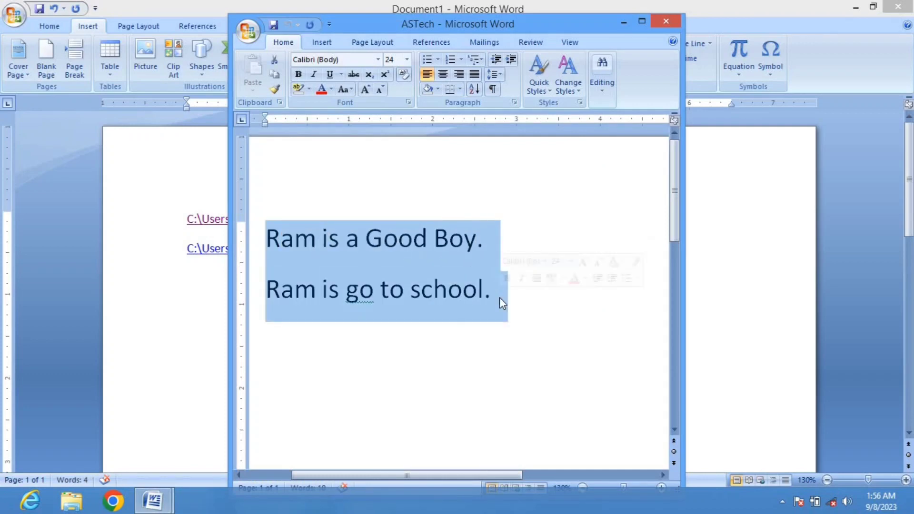
left_click(275, 77)
left_click(666, 21)
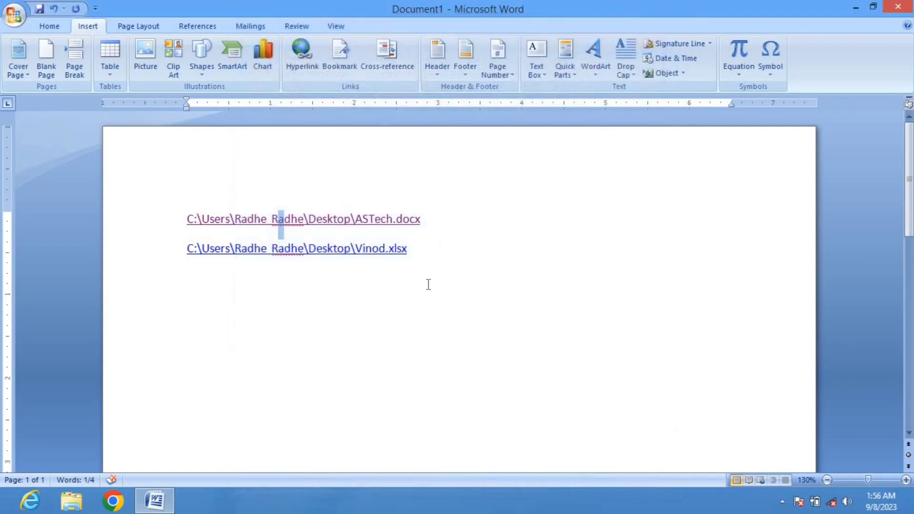
Paste the copied sentences on a new line below the two hyperlinks
left_click(441, 267)
key("Return")
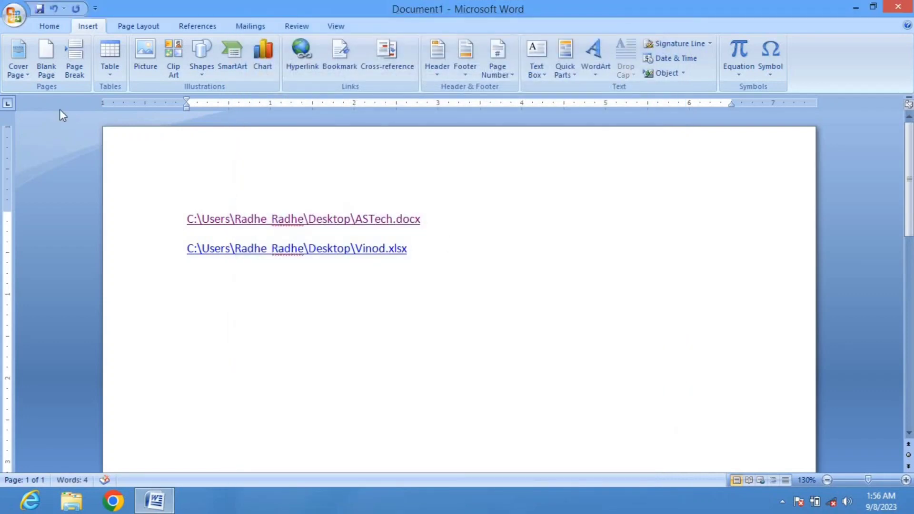
key("ctrl+v")
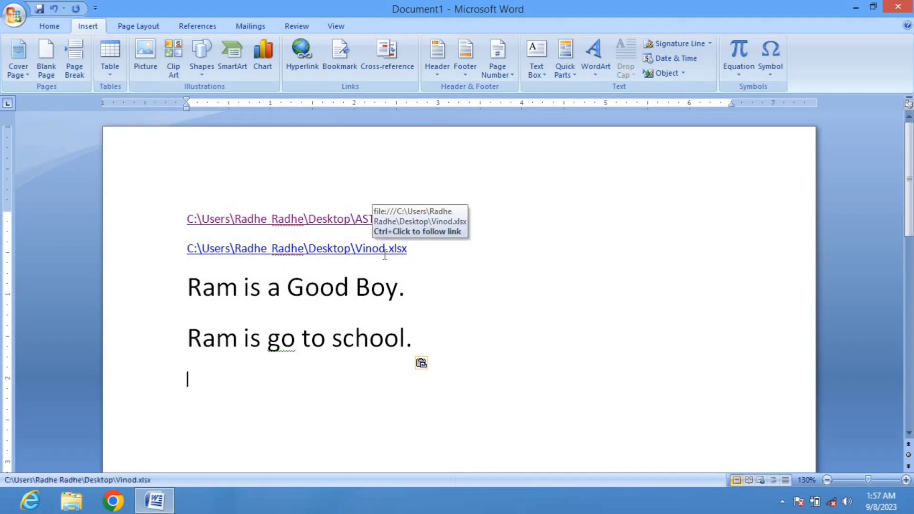
Open Vinod.xlsx through its hyperlink, accepting the security notice, maximize the workbook, and close it
left_click(300, 254, "ctrl")
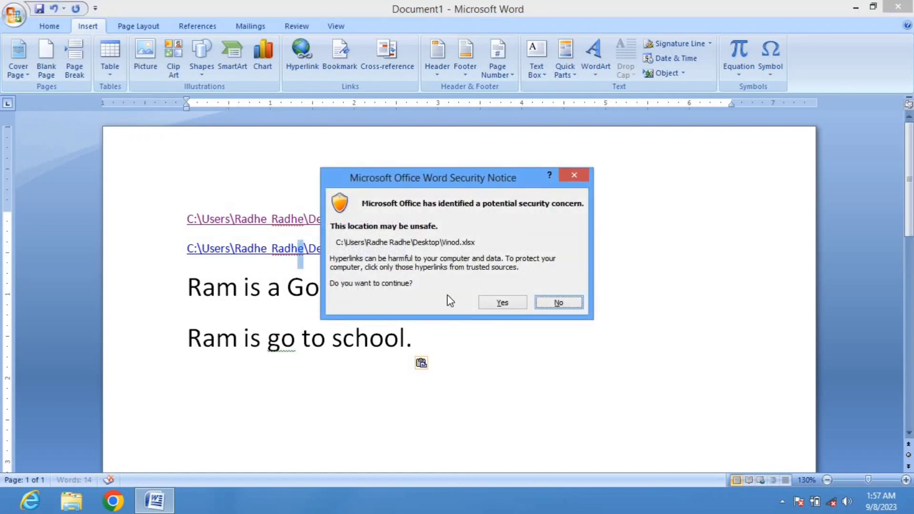
left_click(490, 302)
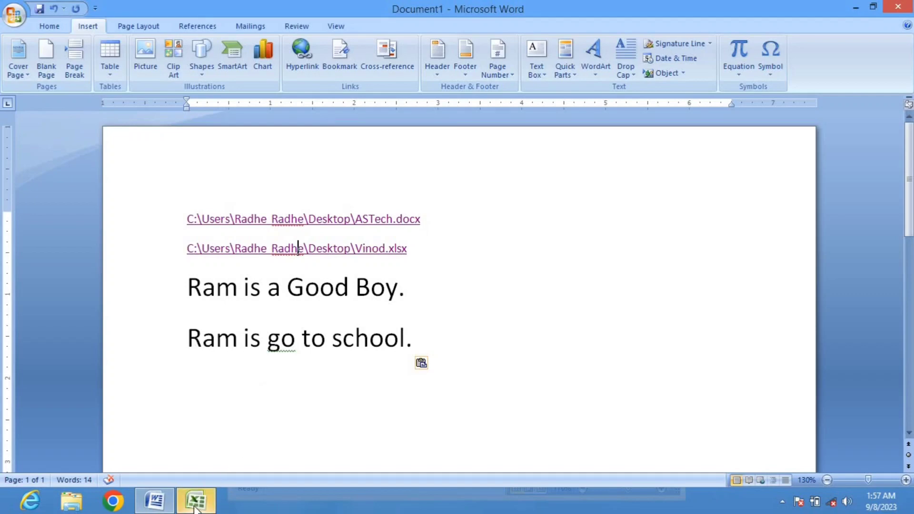
mouse_move(197, 509)
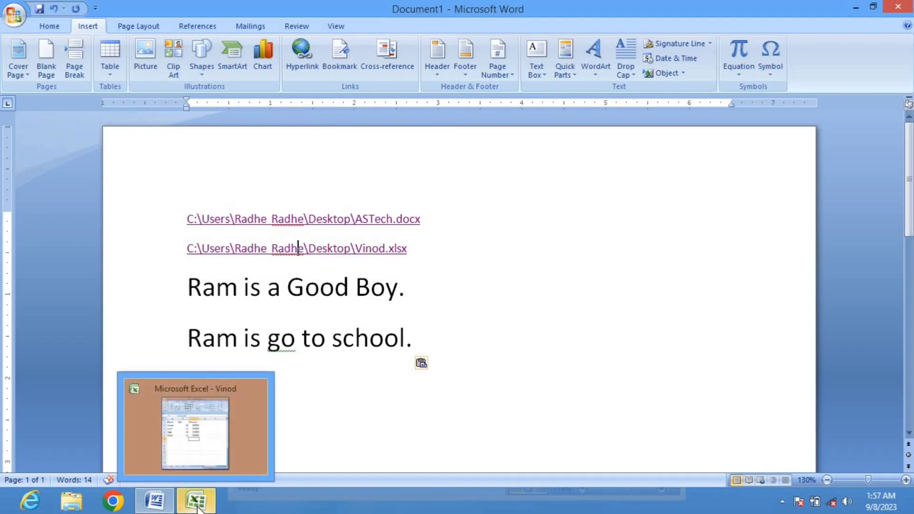
left_click(197, 506)
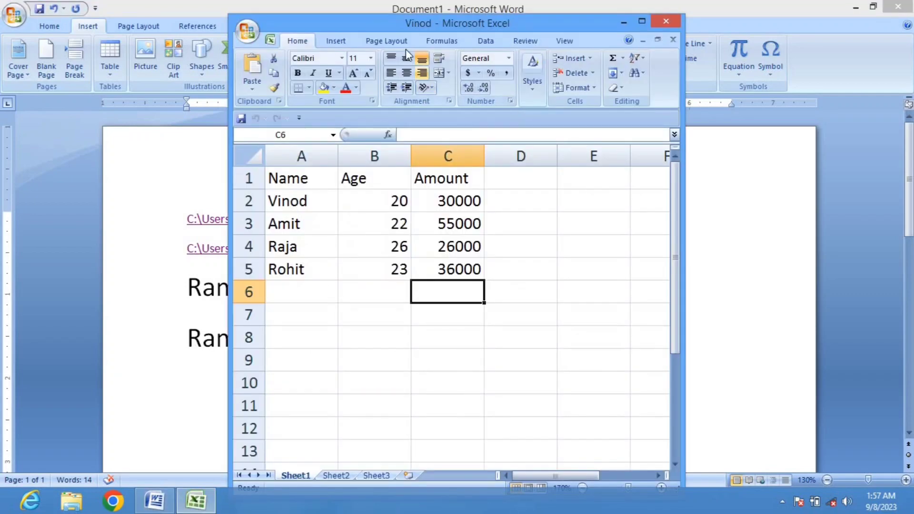
left_click(641, 21)
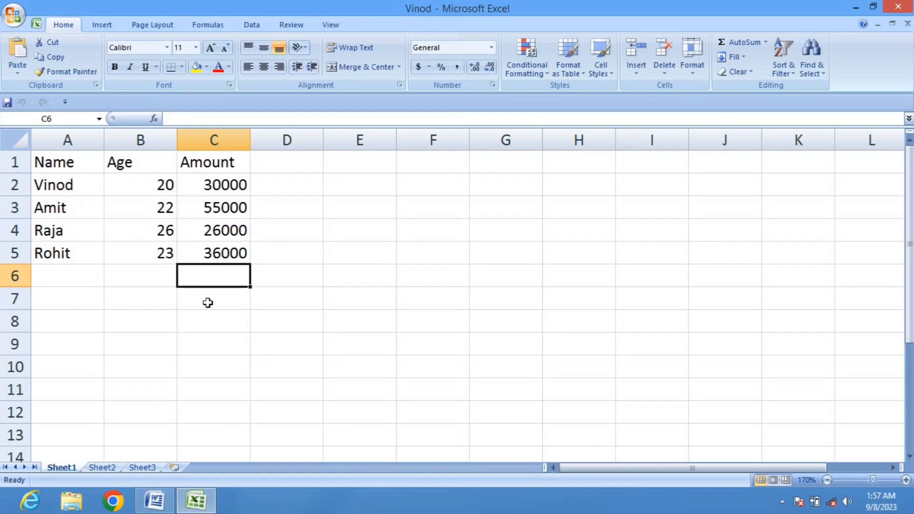
left_click(906, 10)
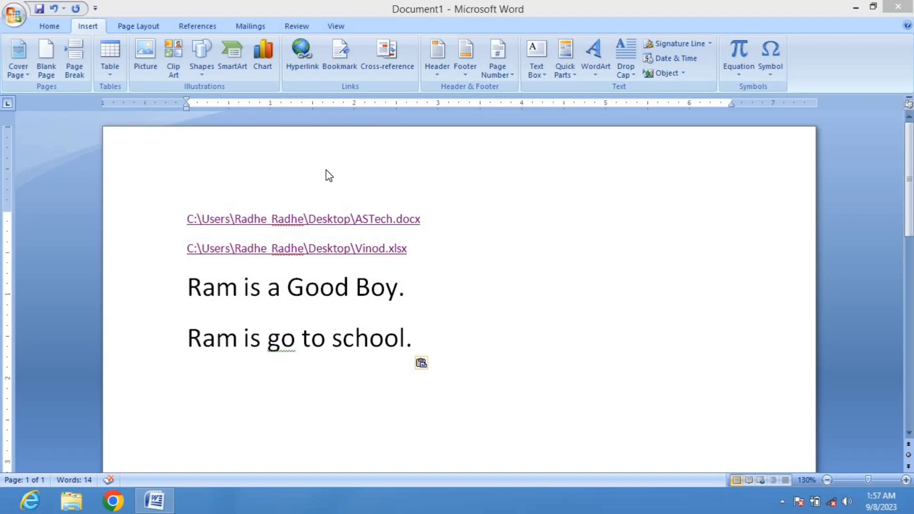
Select and delete all the document's content
left_click(309, 221)
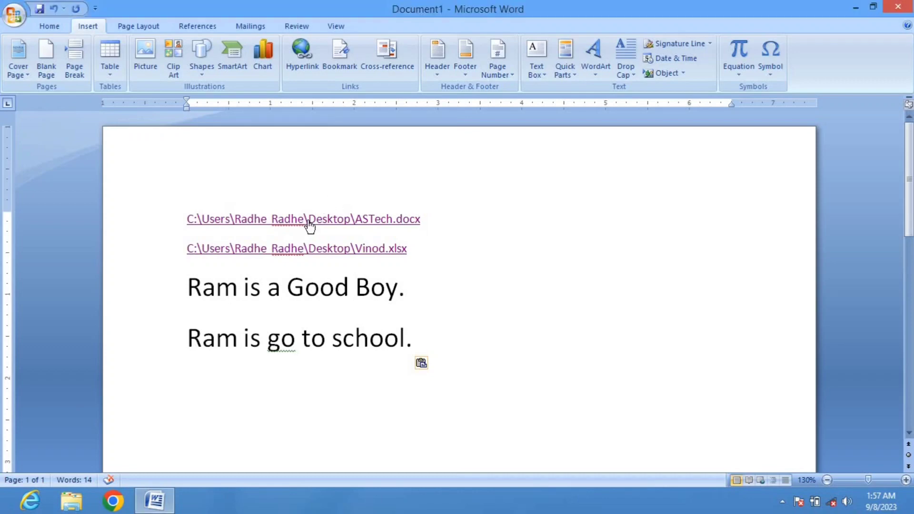
key("ctrl+a")
key("Delete")
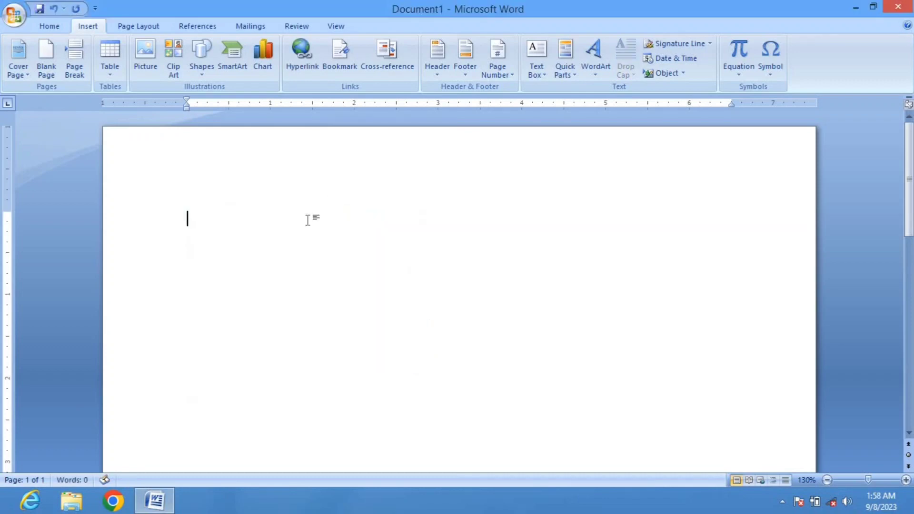
Generate sample paragraphs with the =rand(50) formula
type("=")
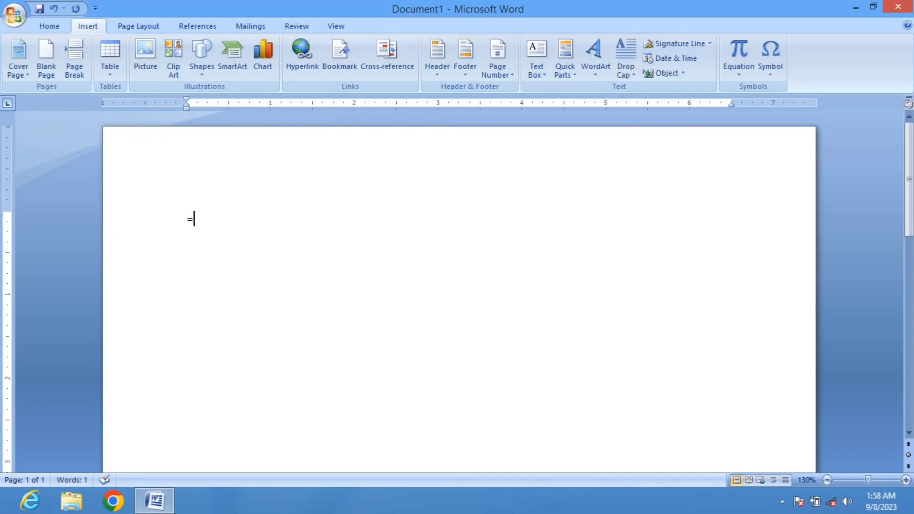
type("rand(20")
key("BackSpace")
key("BackSpace")
type("50)")
key("Return")
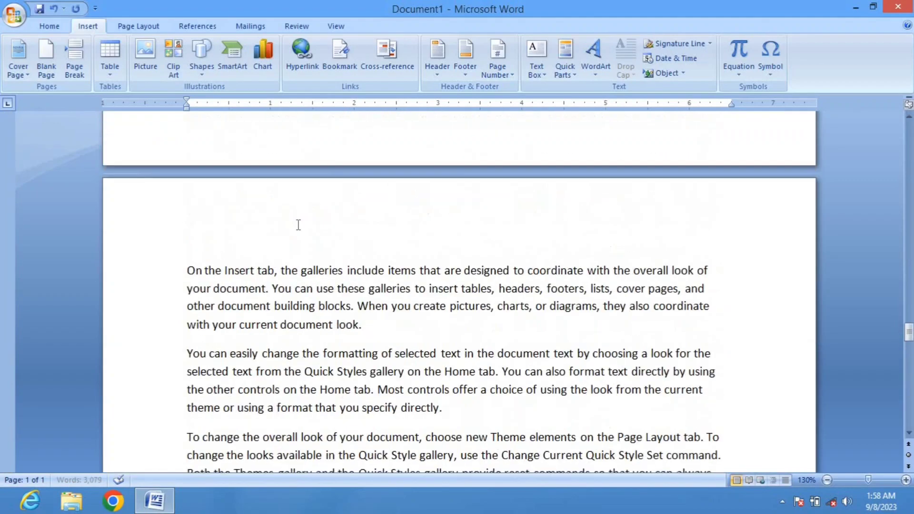
Select the word 'To' starting the third paragraph and add it as a bookmark named TO
scroll(298, 224, "up", 20)
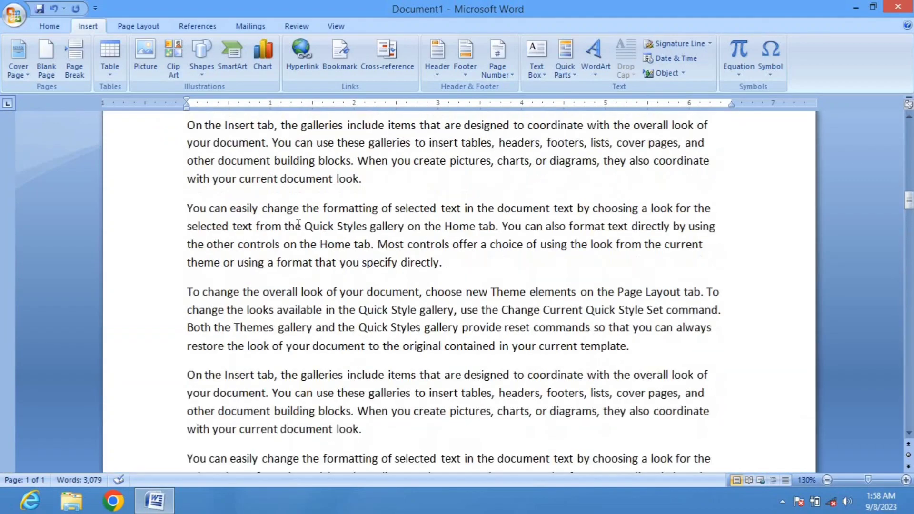
scroll(299, 225, "up", 3)
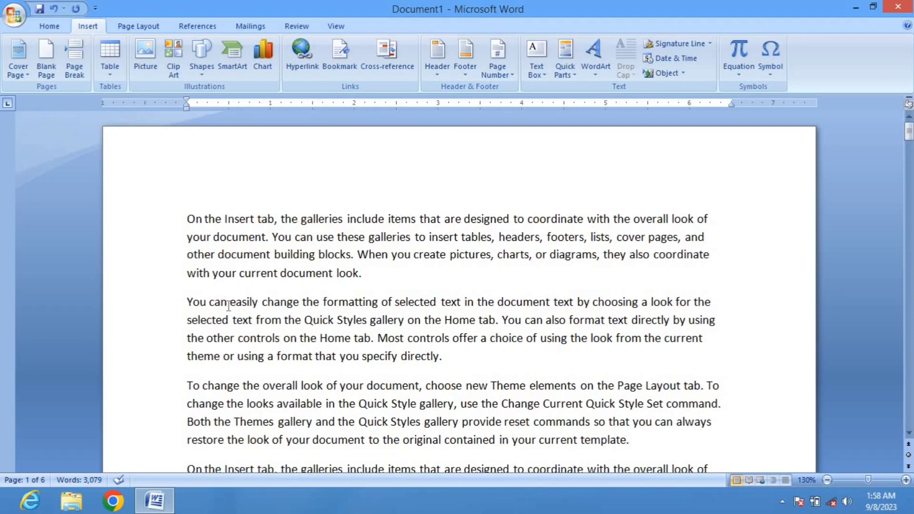
left_click(189, 387)
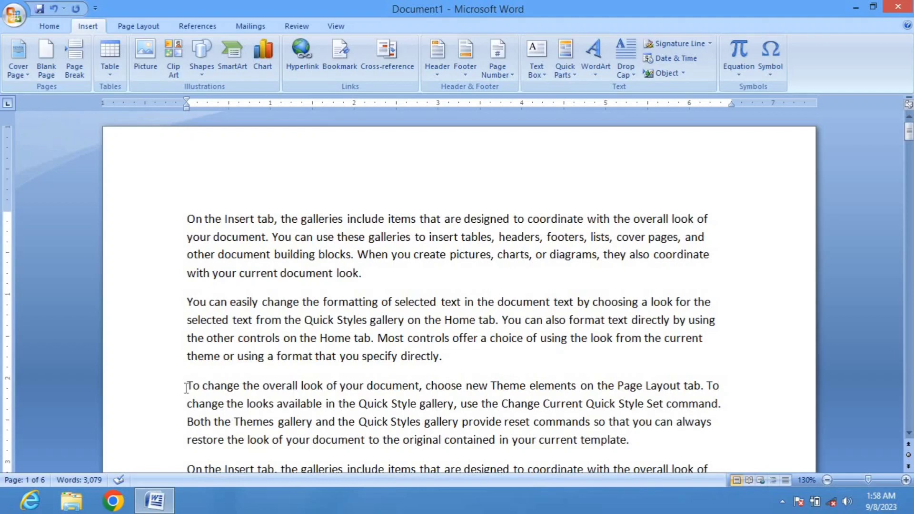
left_click_drag(186, 386, 200, 387)
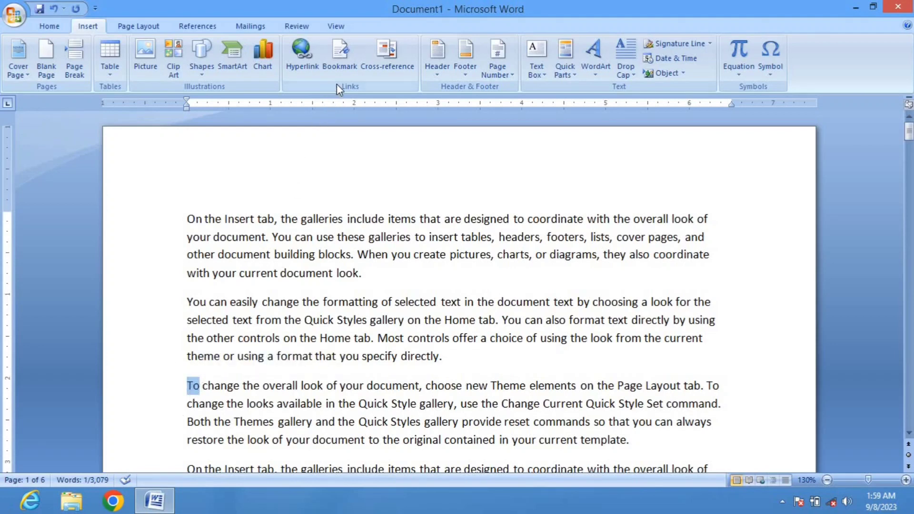
left_click(341, 51)
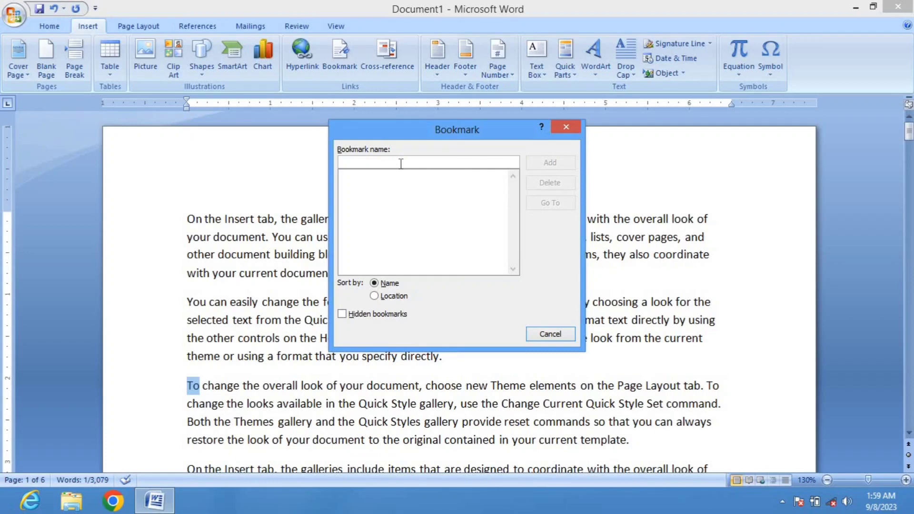
type("TO")
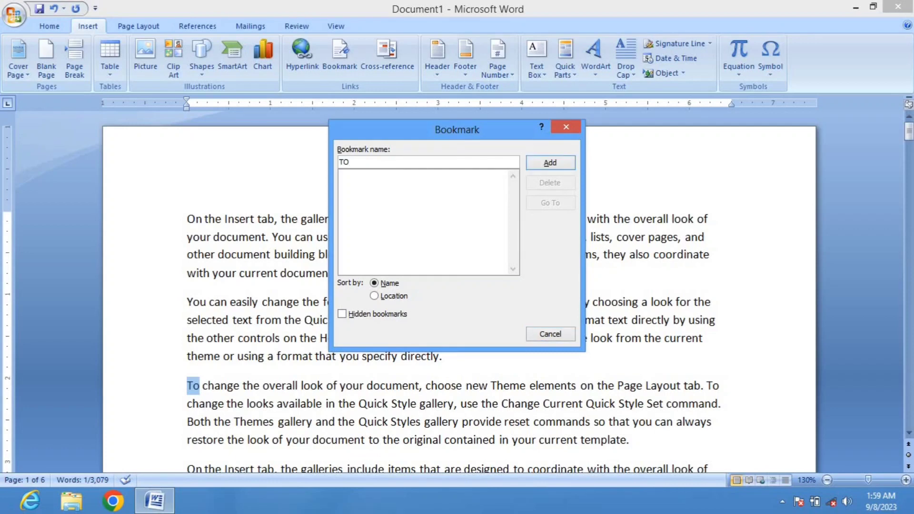
left_click(542, 166)
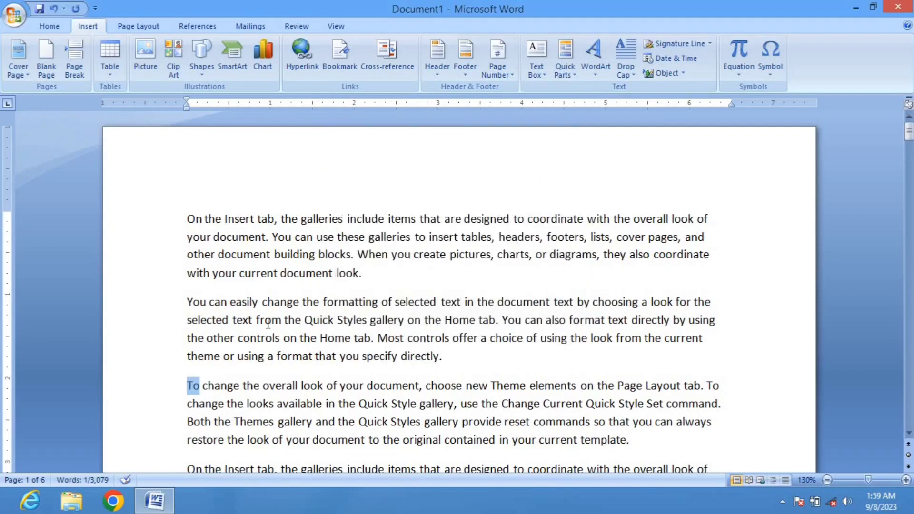
Select the word 'On' starting the following paragraph and add it as a bookmark named On
scroll(275, 276, "down", 3)
left_click(275, 279)
scroll(275, 279, "down", 11)
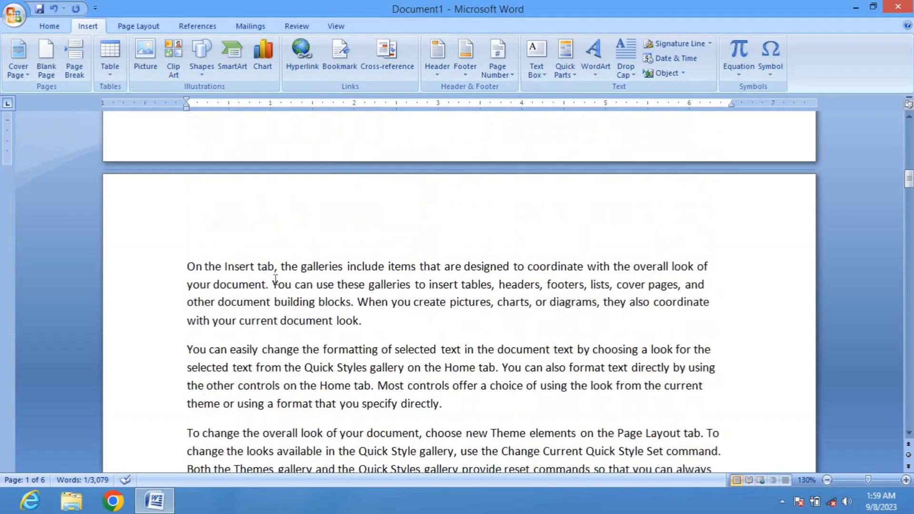
left_click_drag(187, 351, 202, 351)
left_click(356, 67)
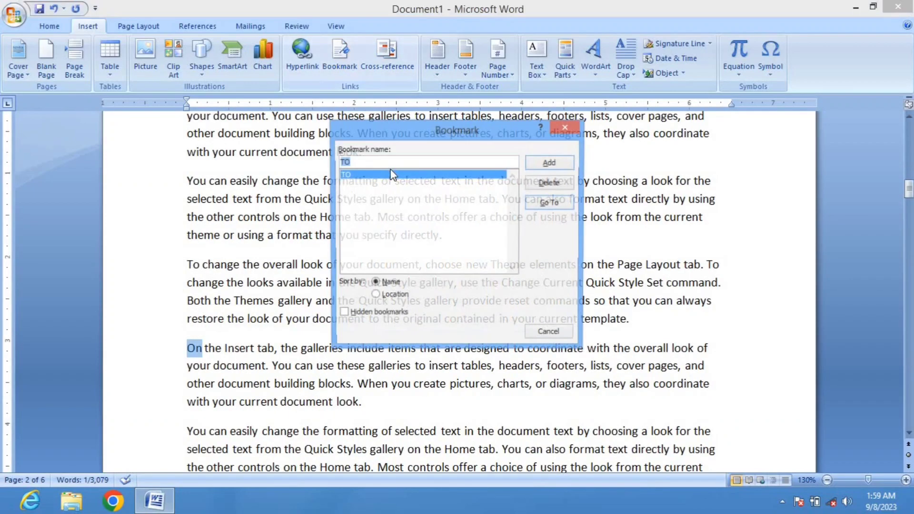
type("On")
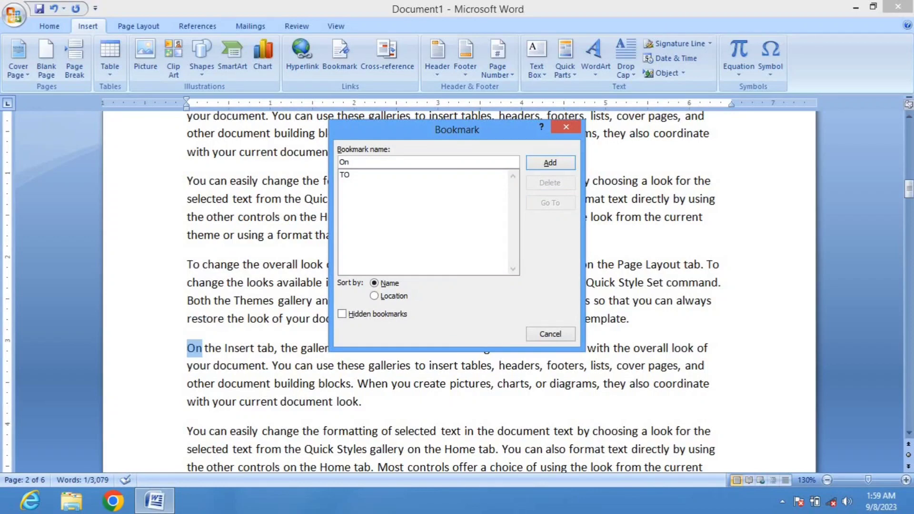
left_click(550, 163)
Select the word 'You' starting a paragraph further down and add it as a bookmark named You
scroll(309, 248, "down", 4)
left_click(310, 249)
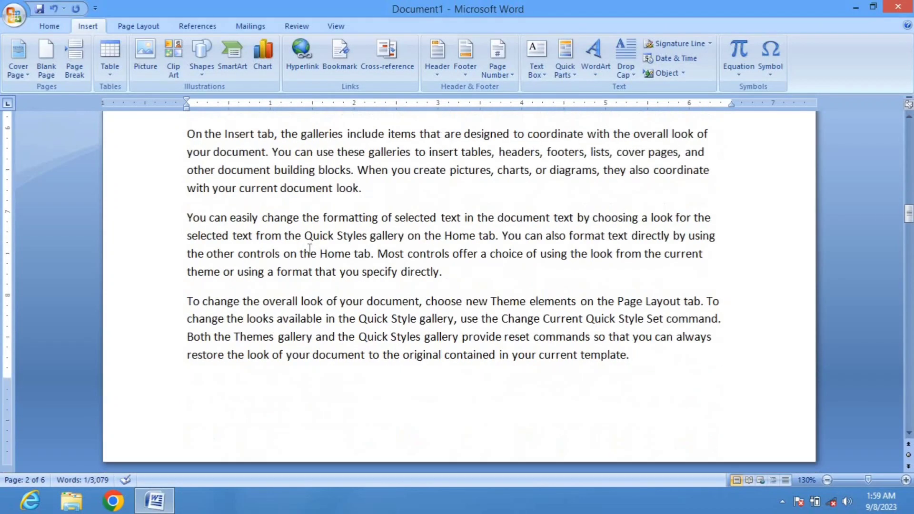
scroll(309, 249, "down", 9)
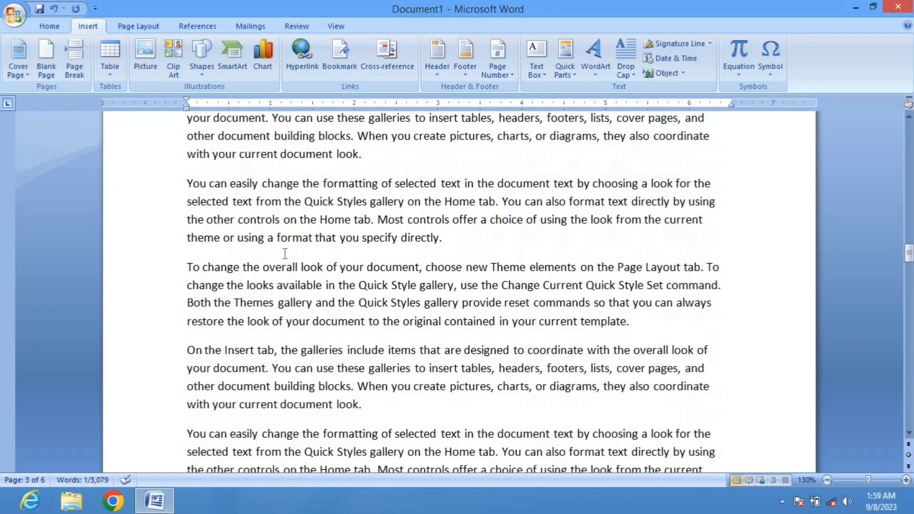
scroll(192, 369, "down", 2)
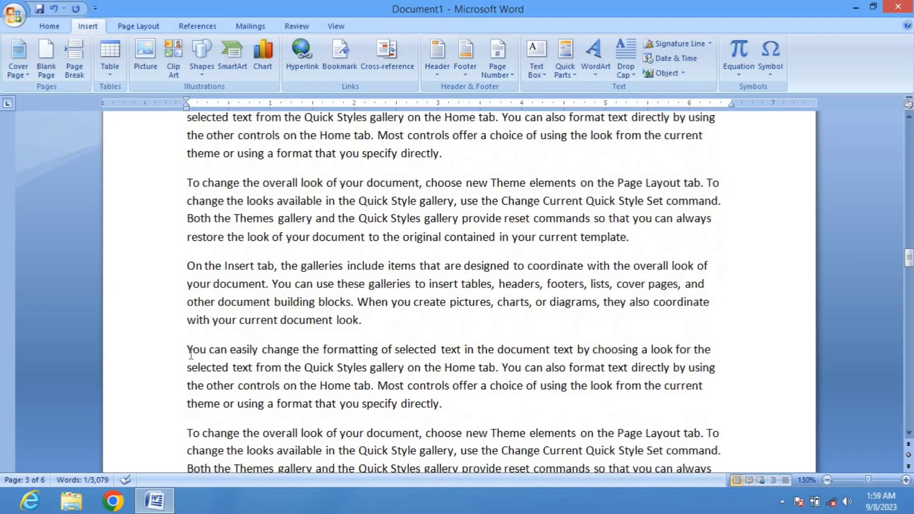
left_click_drag(187, 352, 206, 352)
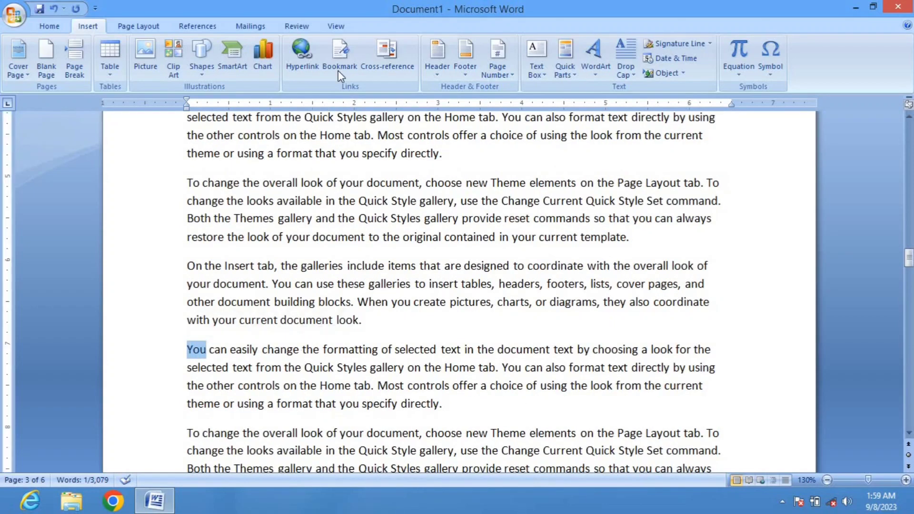
left_click(345, 60)
type("You")
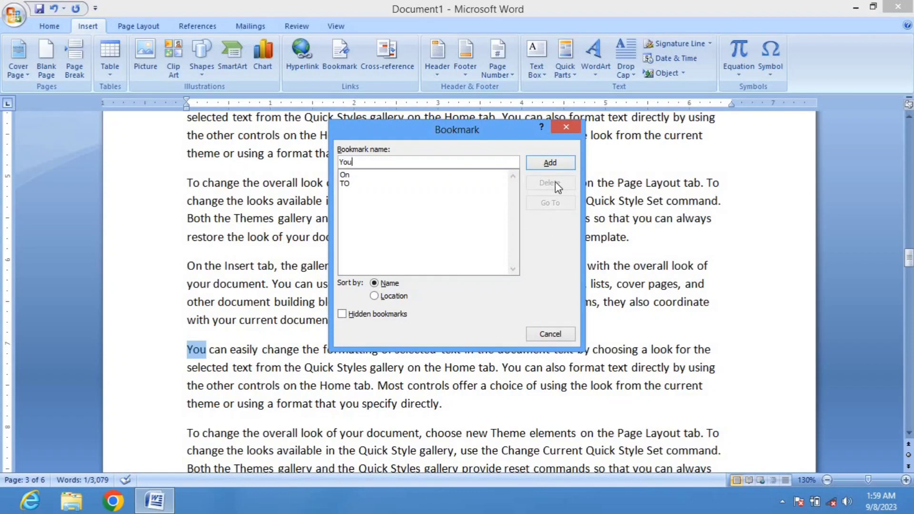
left_click(551, 166)
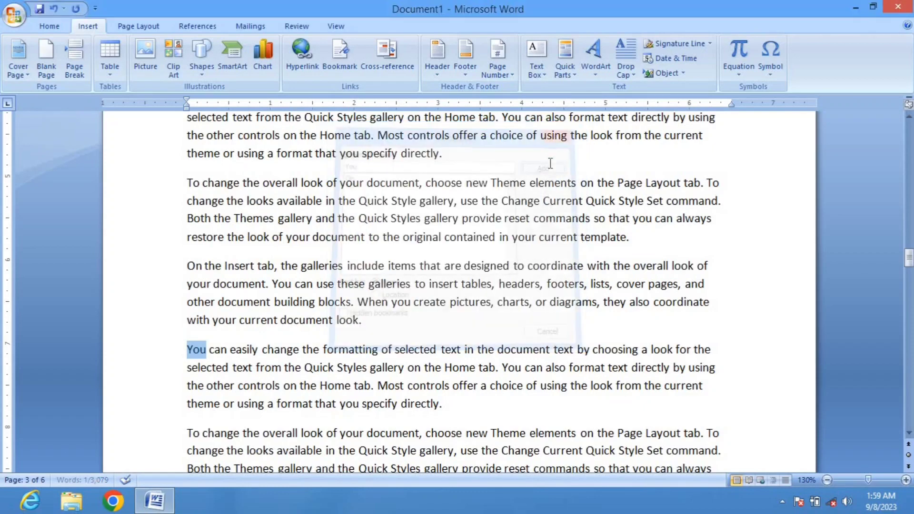
Open the Bookmark dialog from elsewhere in the document and go to the TO bookmark
left_click(306, 319)
scroll(324, 355, "down", 10)
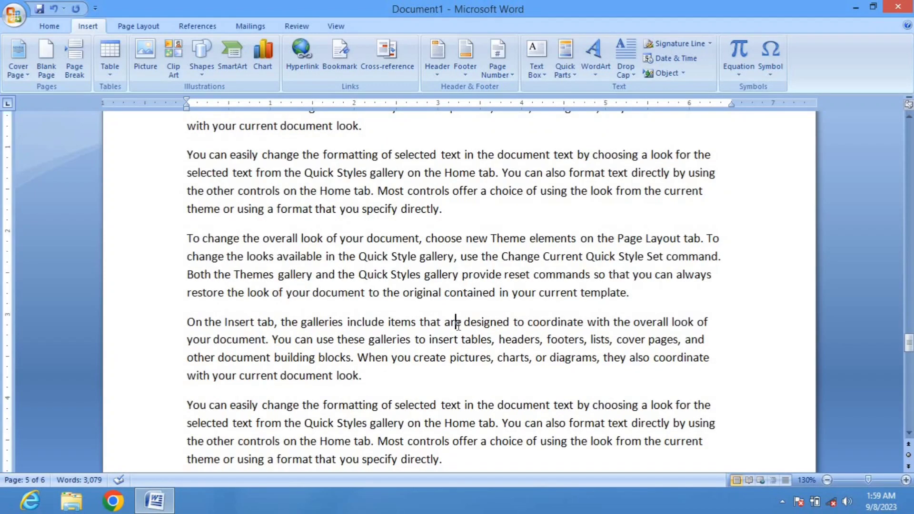
left_click(456, 323)
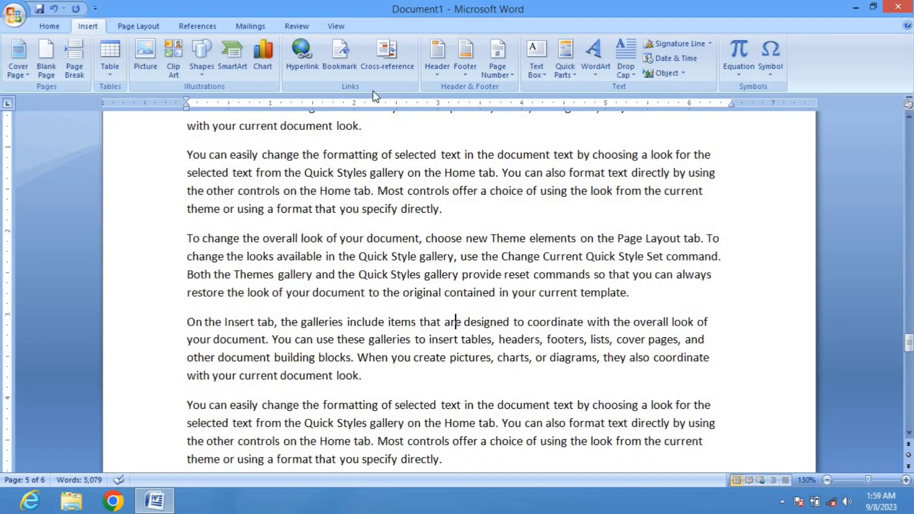
left_click(341, 53)
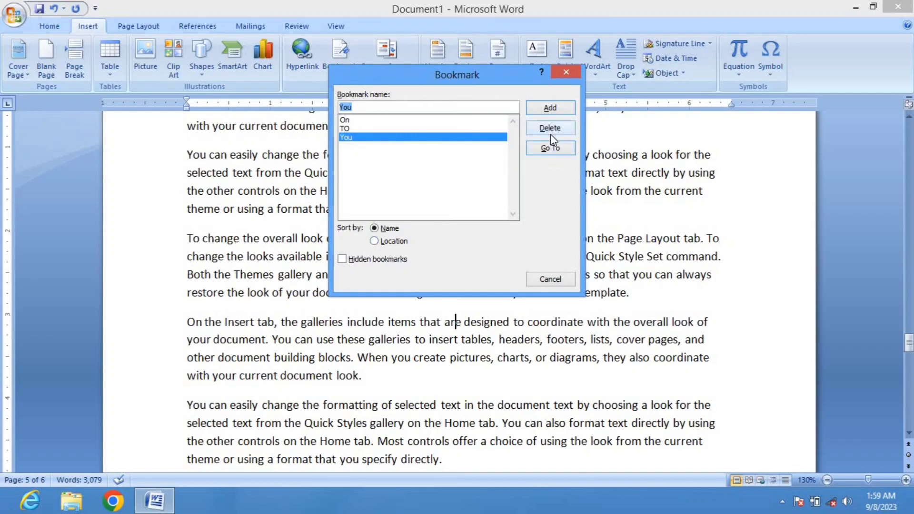
left_click(355, 125)
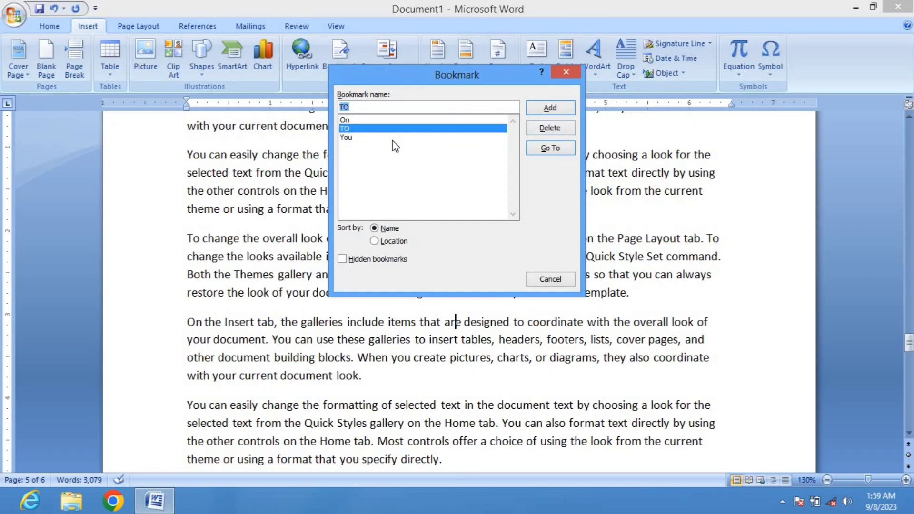
left_click(539, 150)
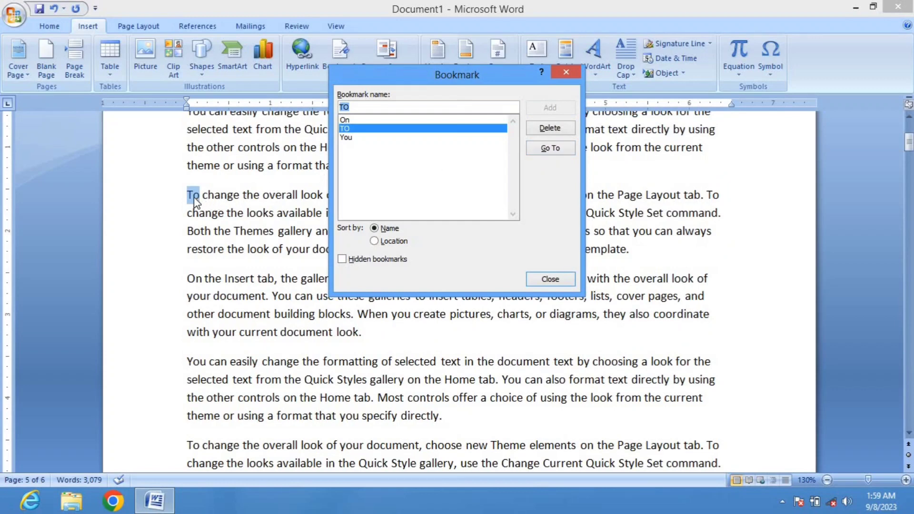
Go to the On bookmark and then the You bookmark
left_click(346, 120)
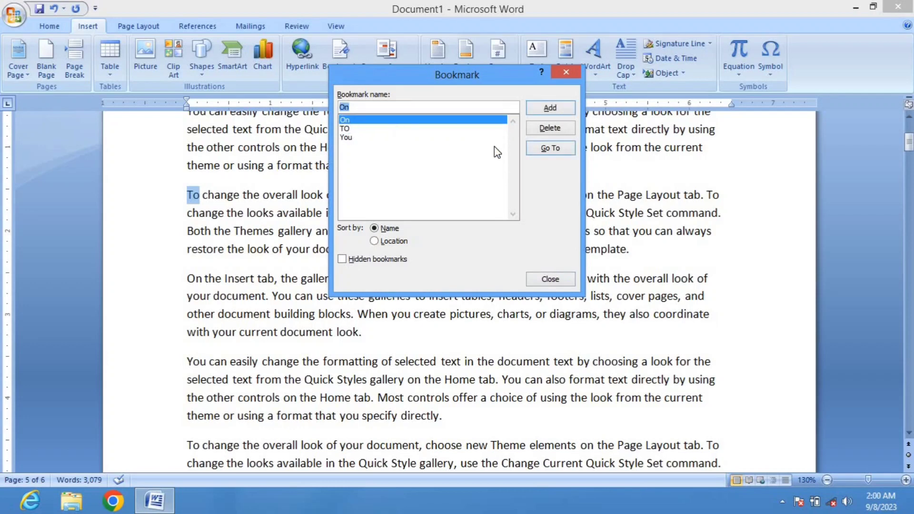
left_click(546, 149)
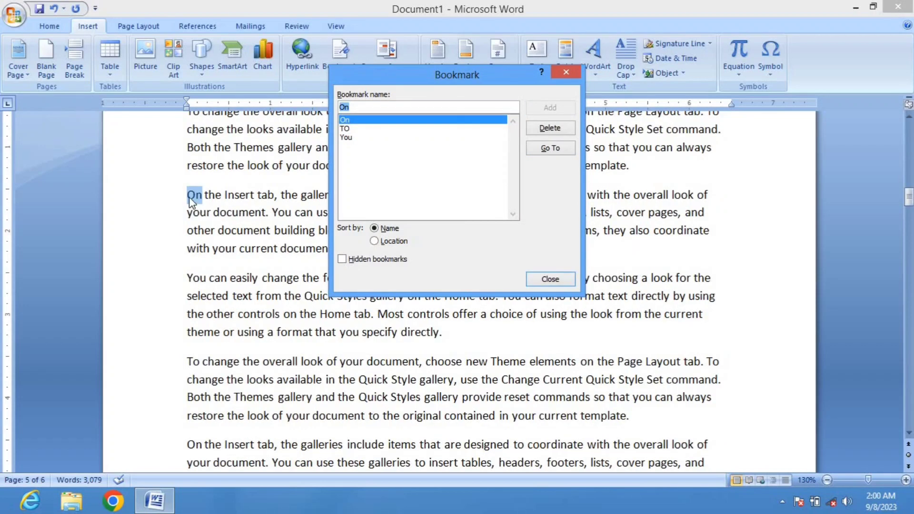
left_click(346, 137)
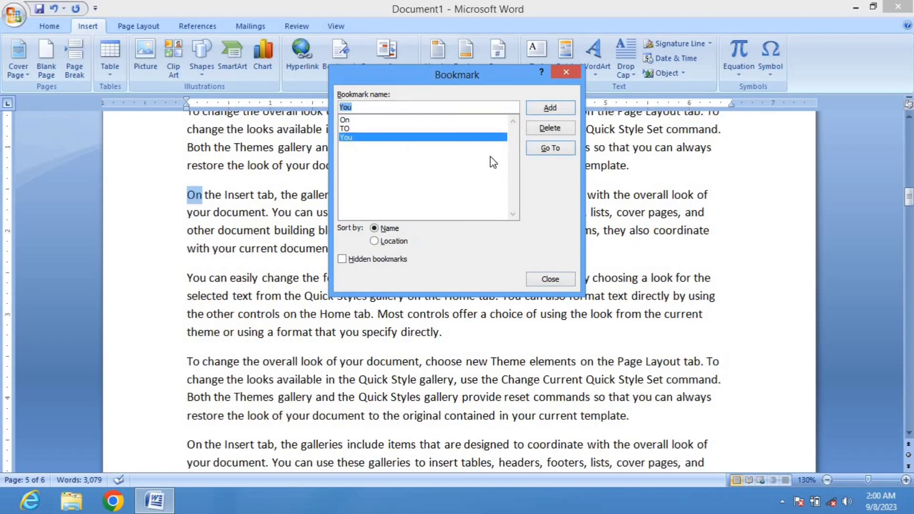
left_click(543, 147)
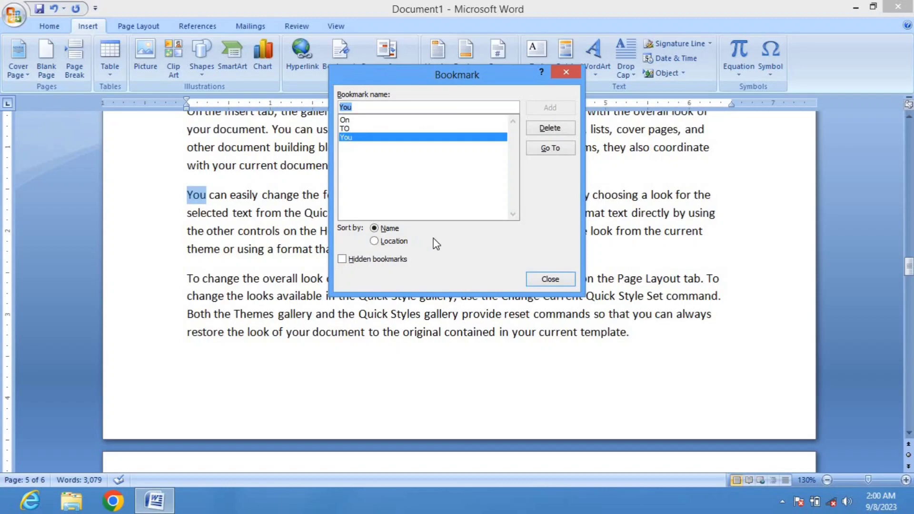
Close the Bookmark dialog and add an empty paragraph at the very start of the document
left_click(549, 279)
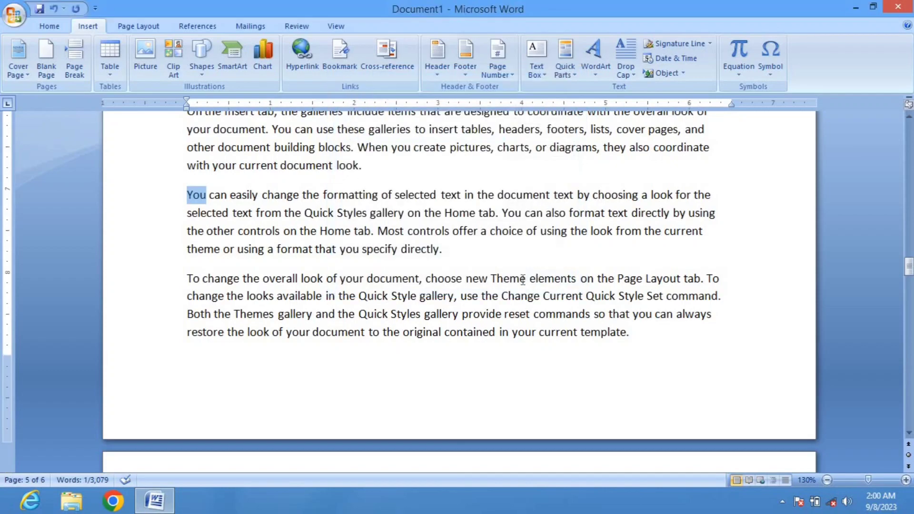
scroll(271, 249, "up", 5)
scroll(271, 249, "up", 10)
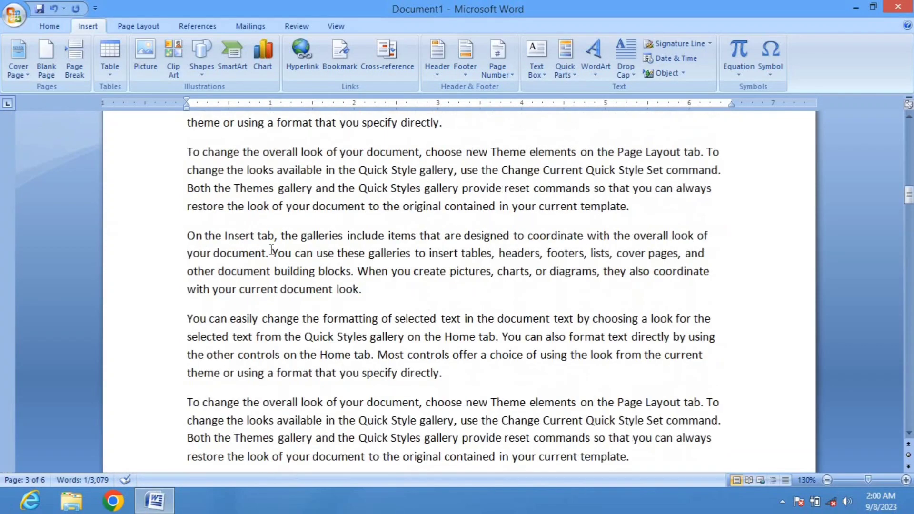
scroll(271, 250, "up", 3)
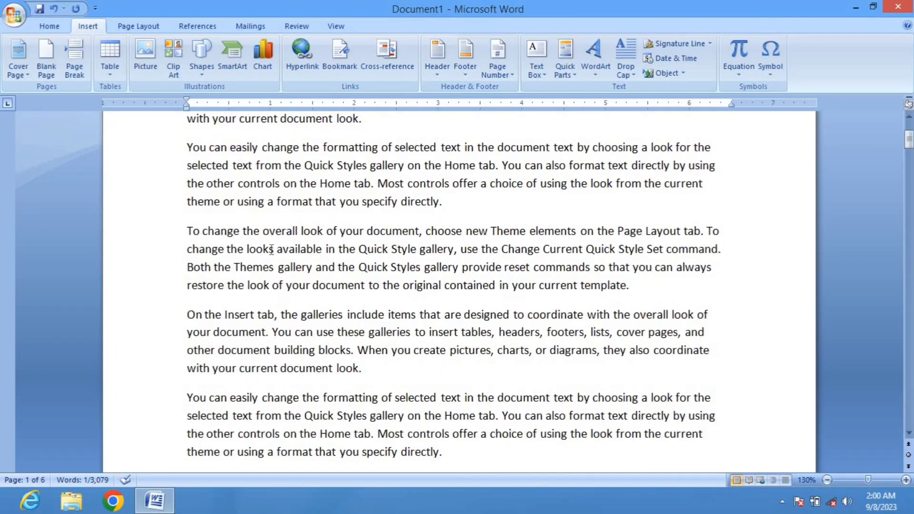
scroll(271, 249, "up", 10)
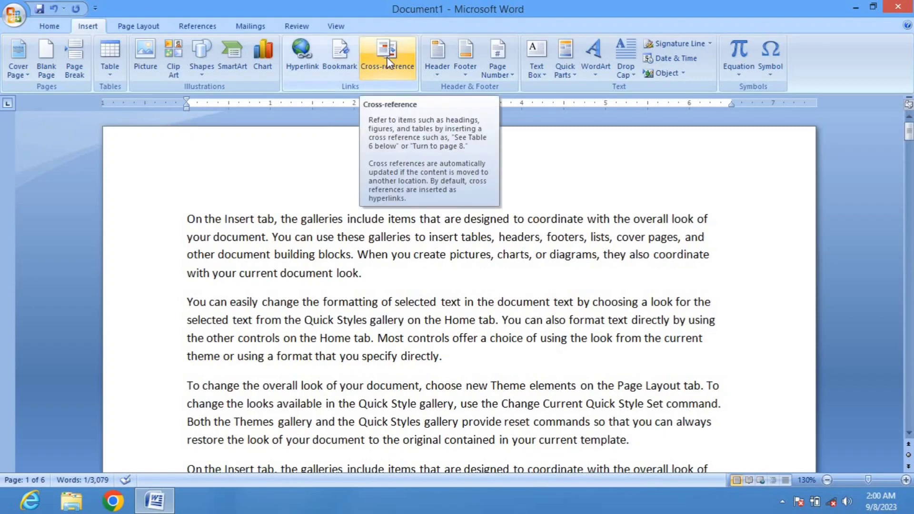
left_click(186, 220)
key("Return")
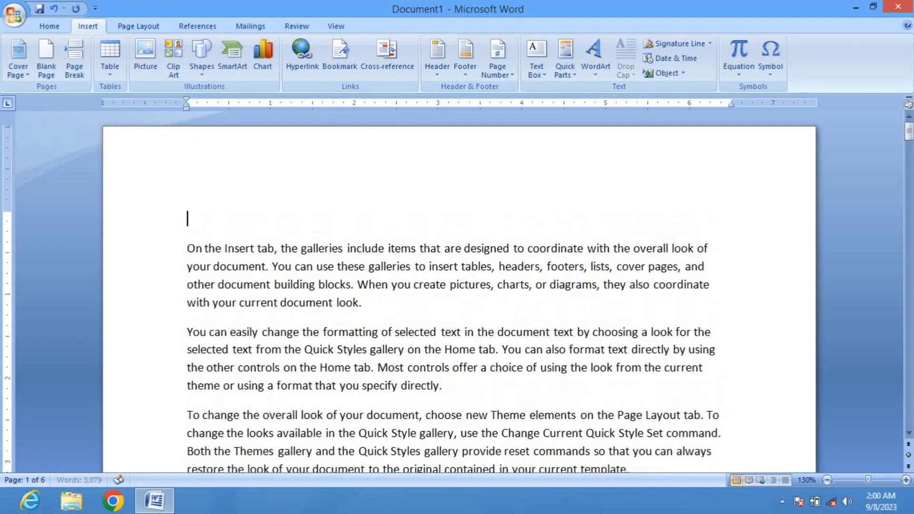
Insert a two-column, four-row table at the top of the document
left_click(379, 58)
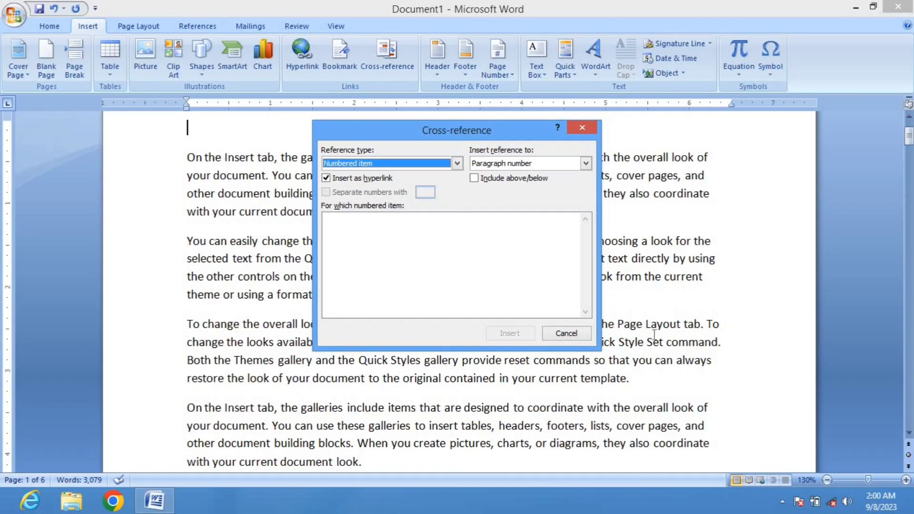
left_click(570, 335)
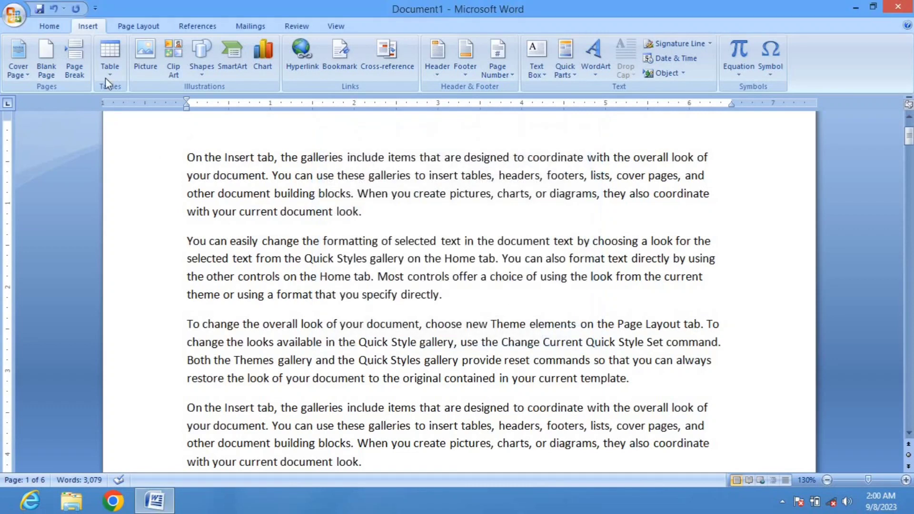
left_click(107, 54)
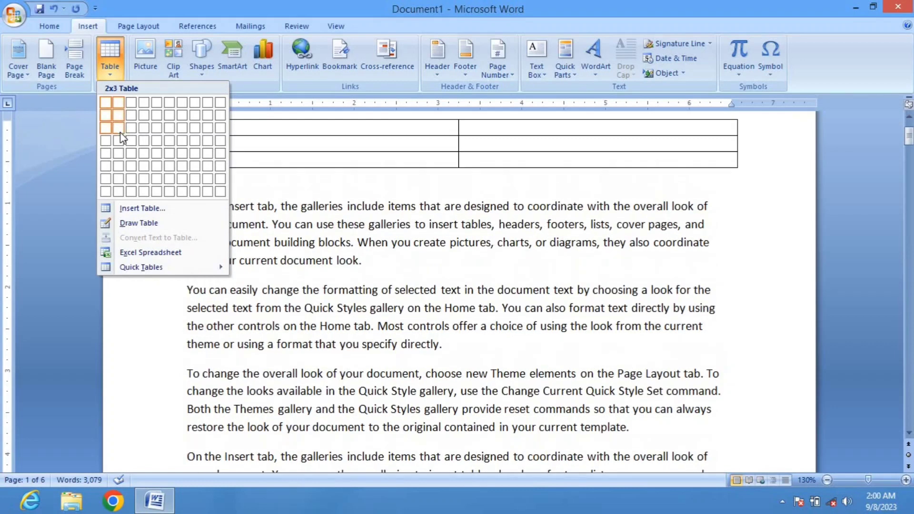
left_click(118, 140)
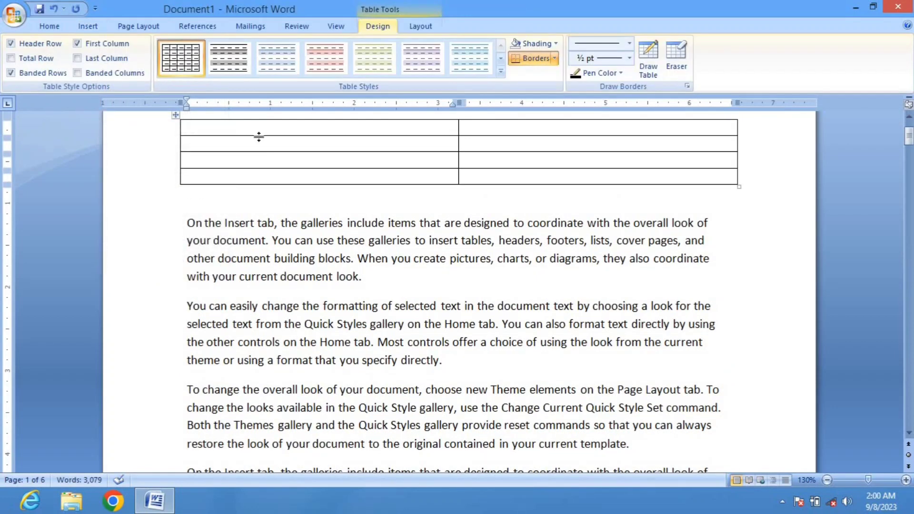
Enter the headings Bookmark Link and Page No. / Link No. in the table's first row
type("Book")
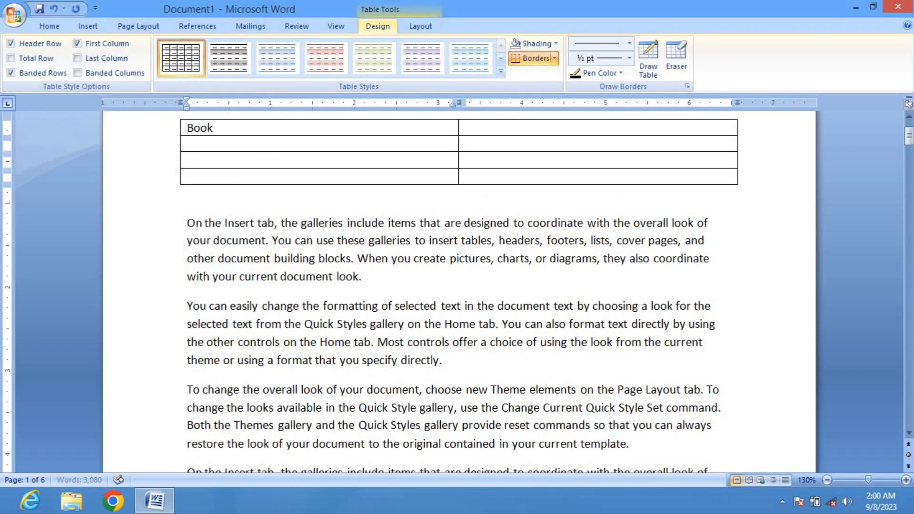
type("mark")
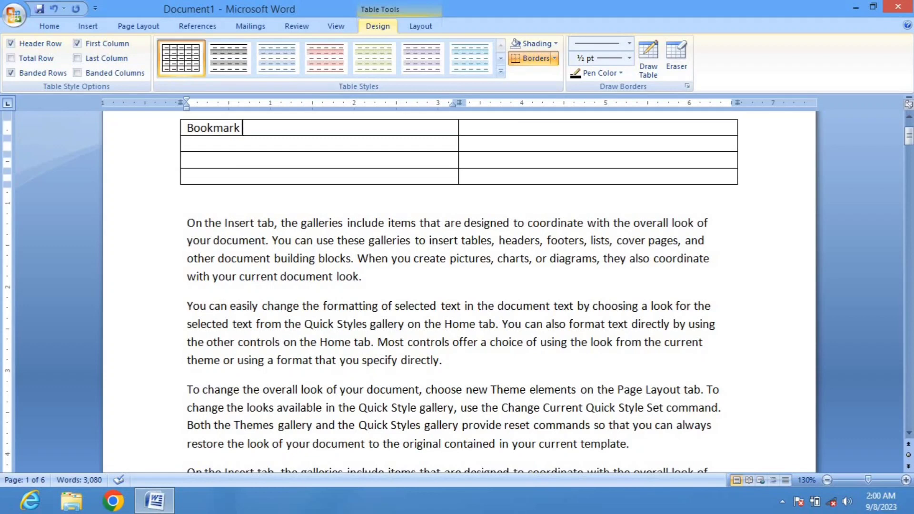
type("Na")
key("BackSpace")
key("BackSpace")
type("Link")
left_click(477, 127)
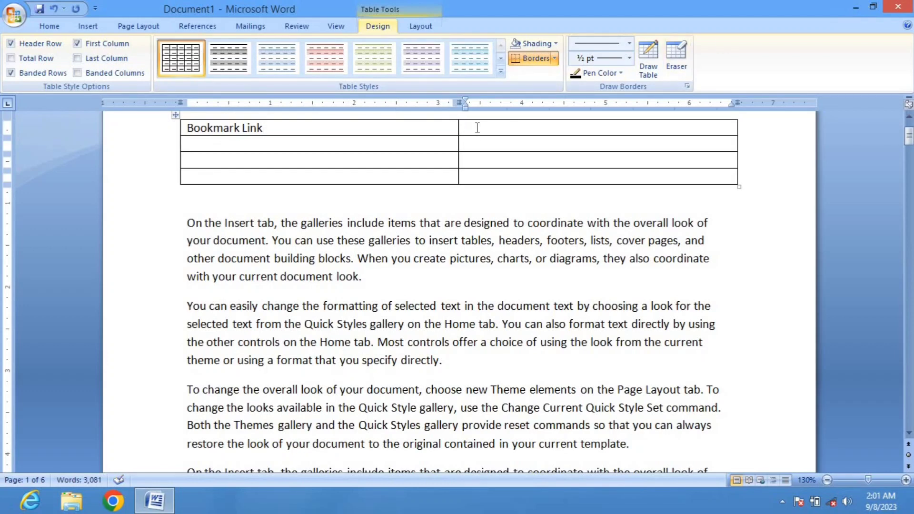
type("Page No. / Link No")
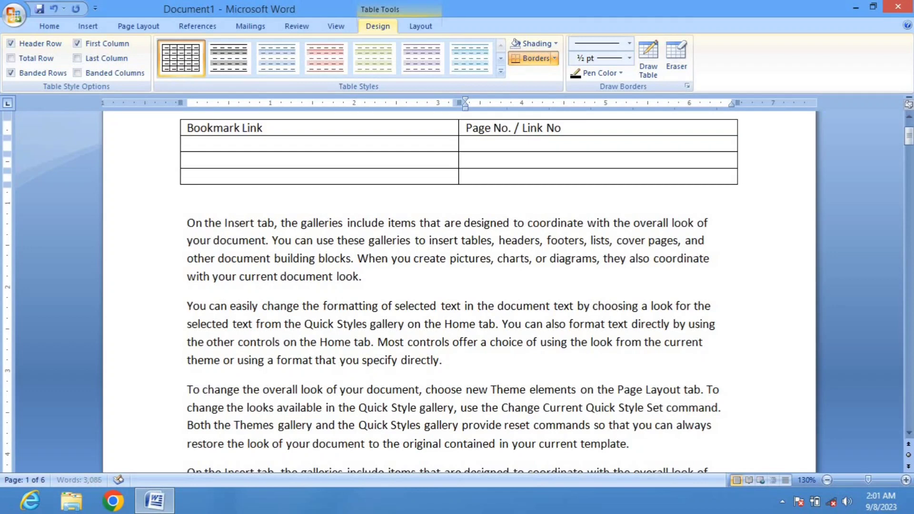
type(".")
Fill the first column's remaining rows with On, To and You
left_click(197, 143)
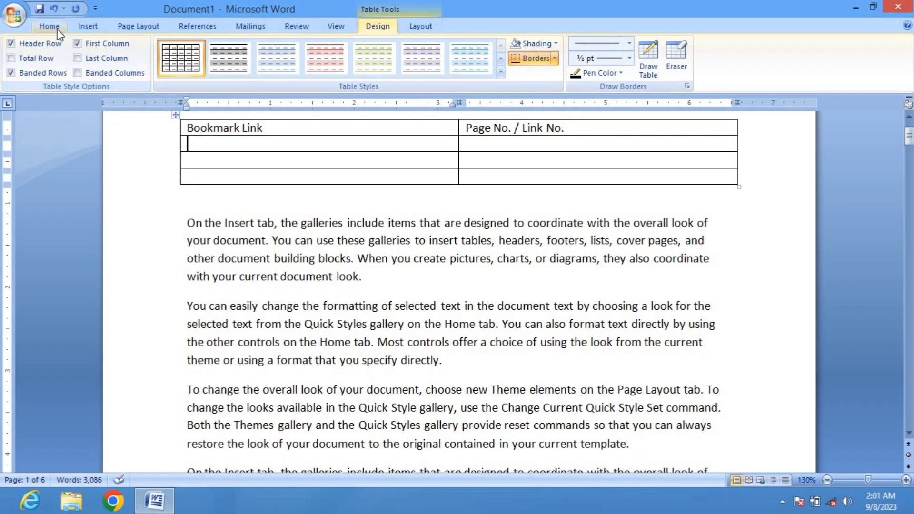
left_click(57, 28)
left_click(92, 30)
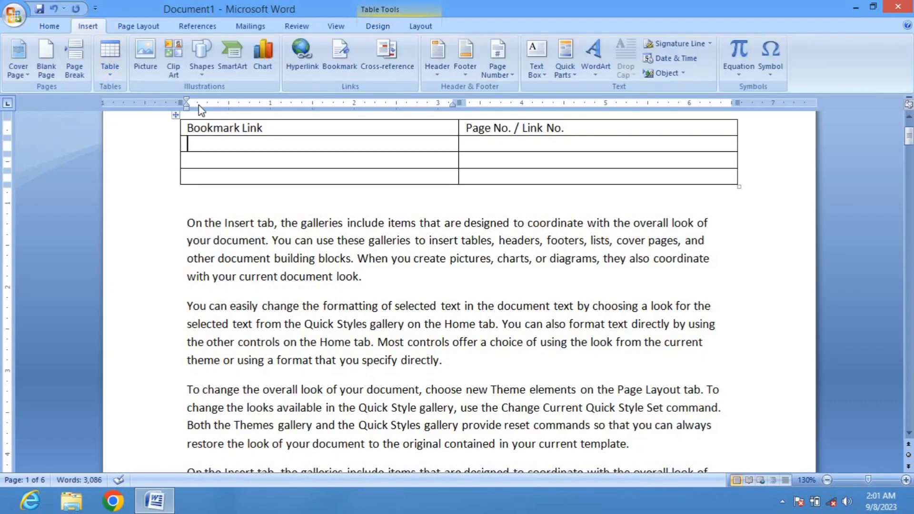
type("On")
left_click(187, 160)
type("To")
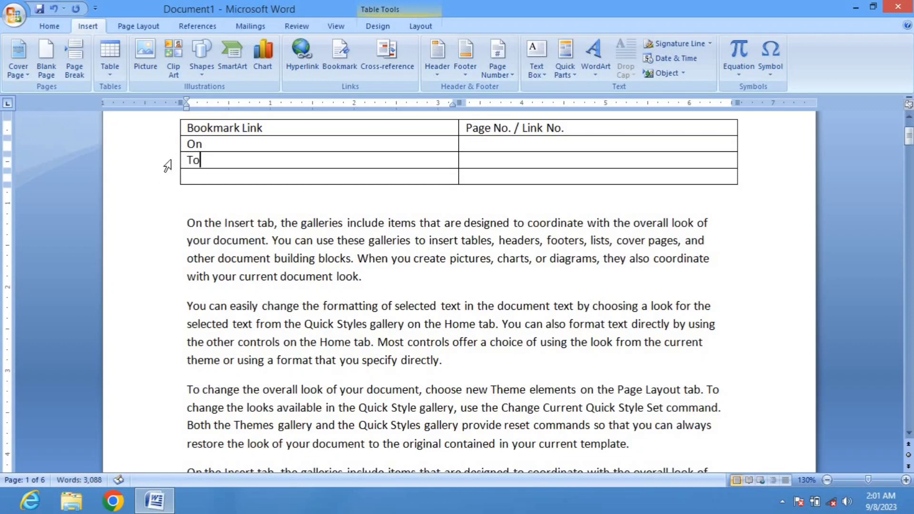
left_click(190, 177)
type("You")
Insert a hyperlinked cross-reference to the On bookmark's page number in the On row's second cell
left_click(483, 145)
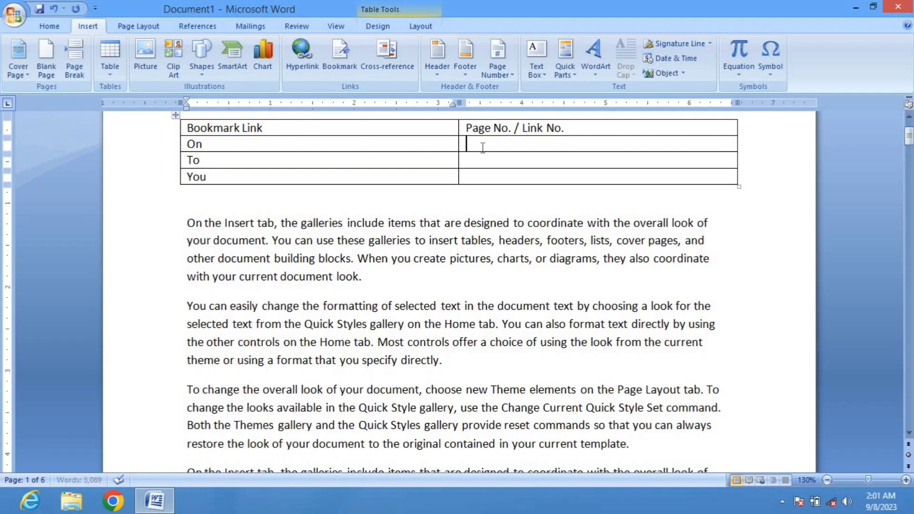
left_click(393, 72)
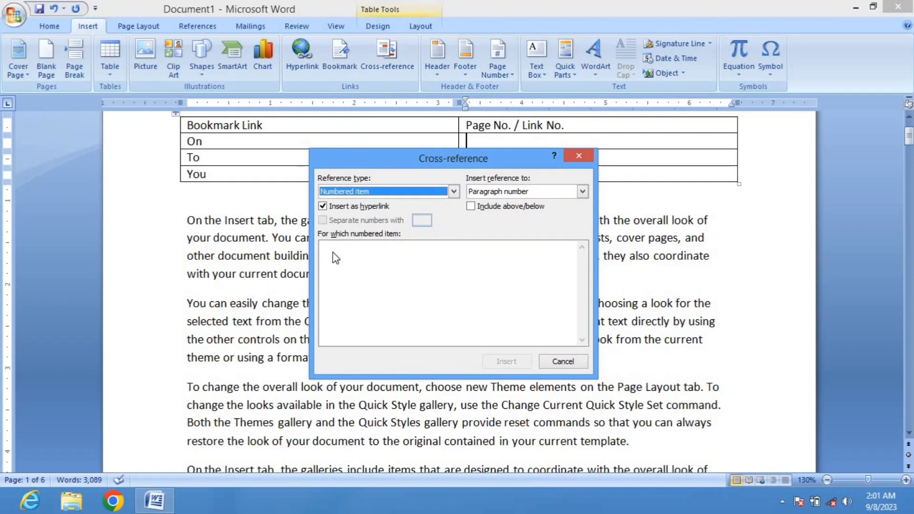
left_click_drag(405, 158, 431, 155)
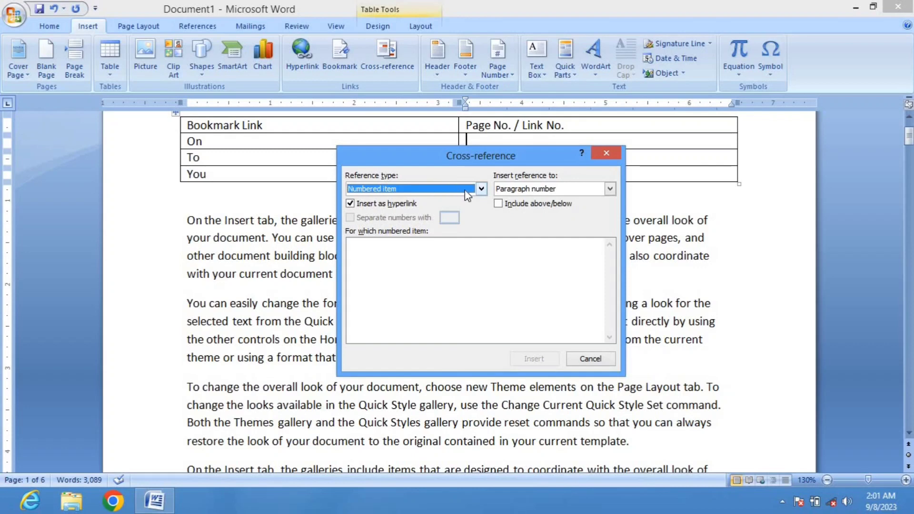
left_click(481, 189)
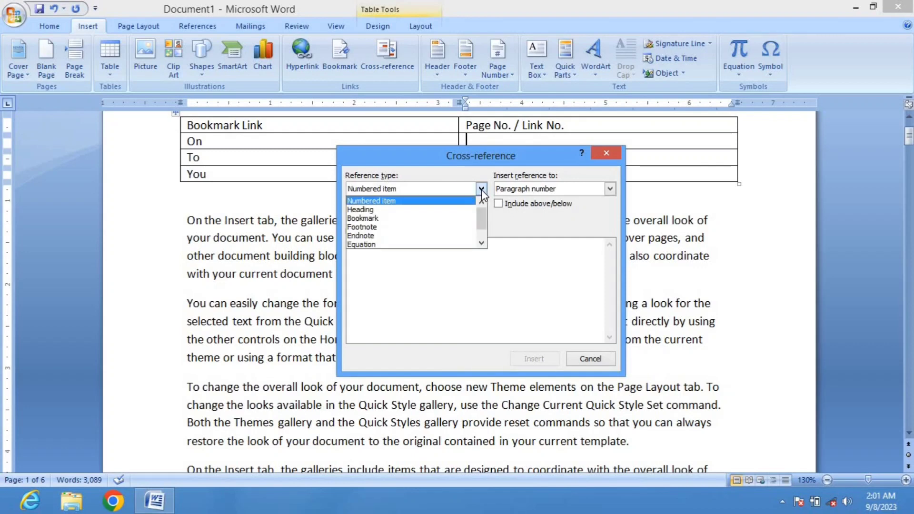
left_click(385, 219)
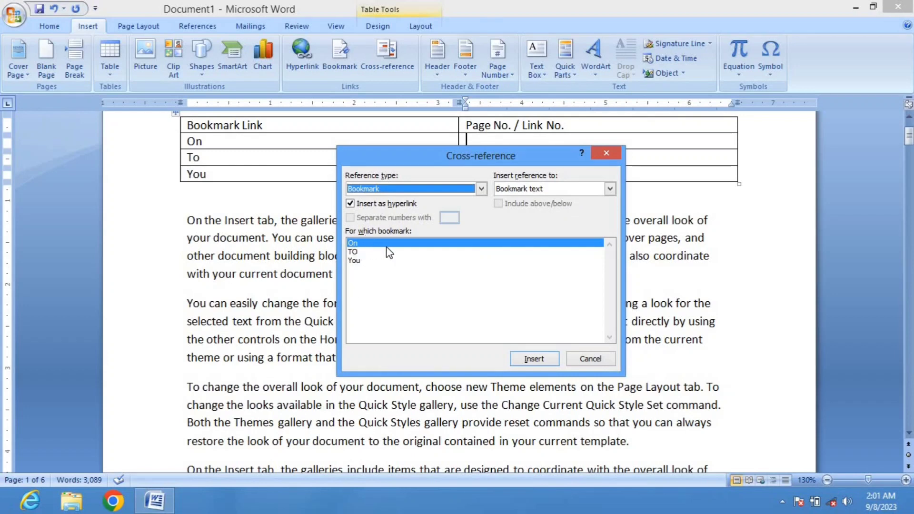
left_click(588, 190)
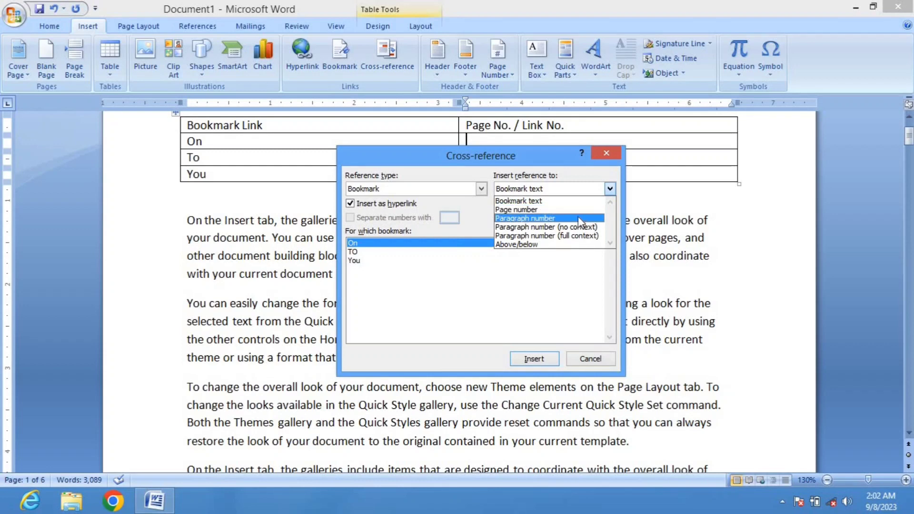
left_click(529, 210)
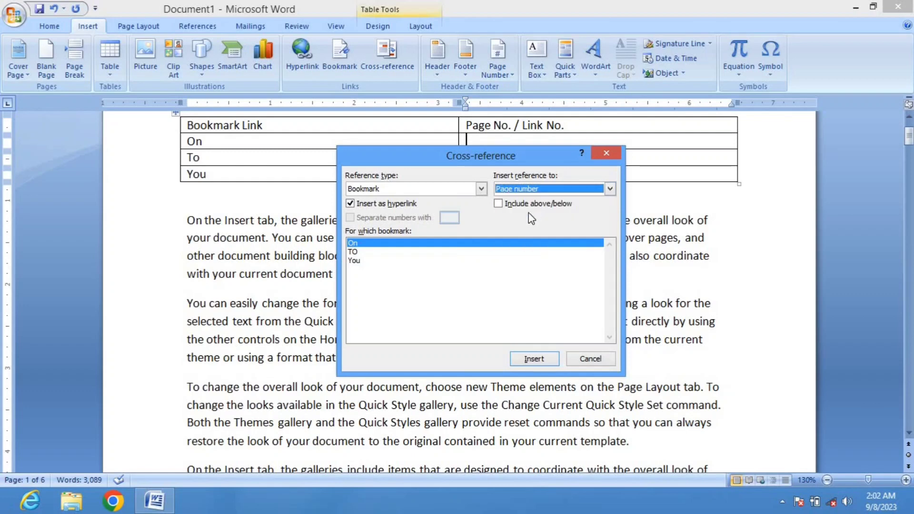
left_click(528, 359)
left_click(589, 359)
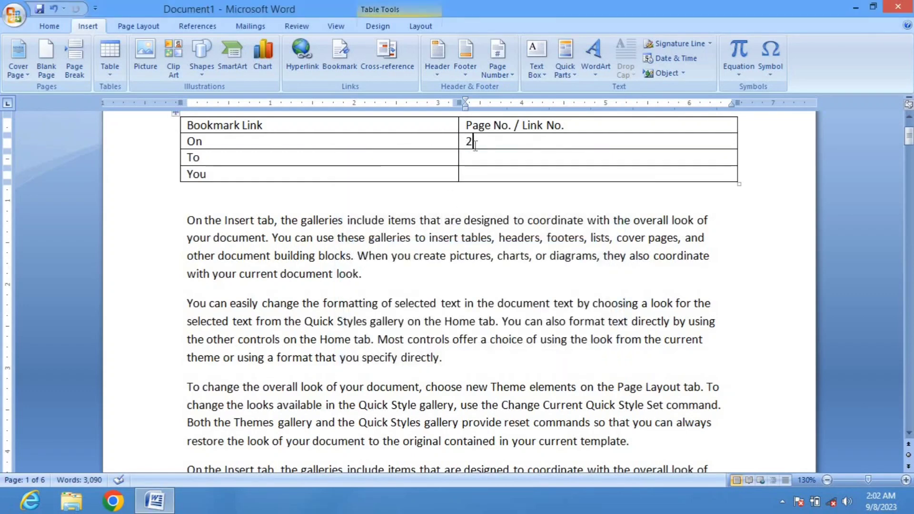
Insert a hyperlinked page-number cross-reference to the TO bookmark in the To row's second cell
left_click(466, 156)
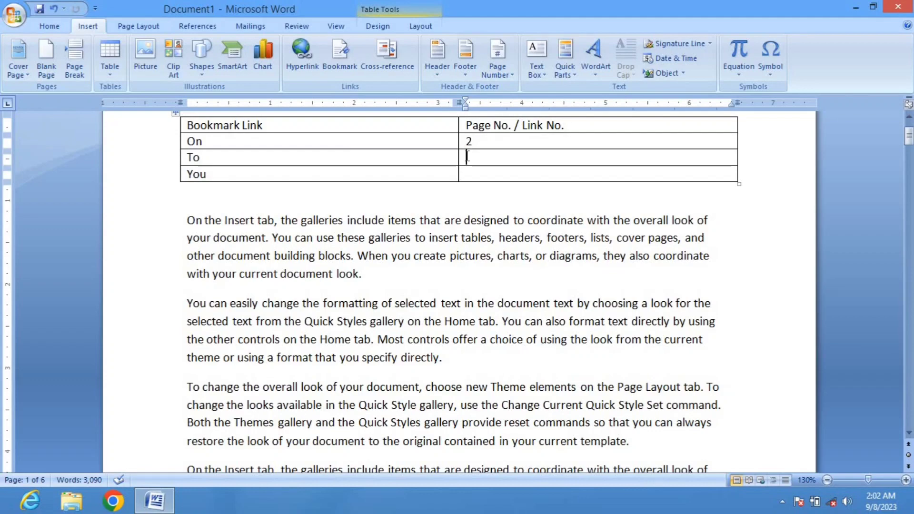
left_click(374, 63)
left_click(378, 255)
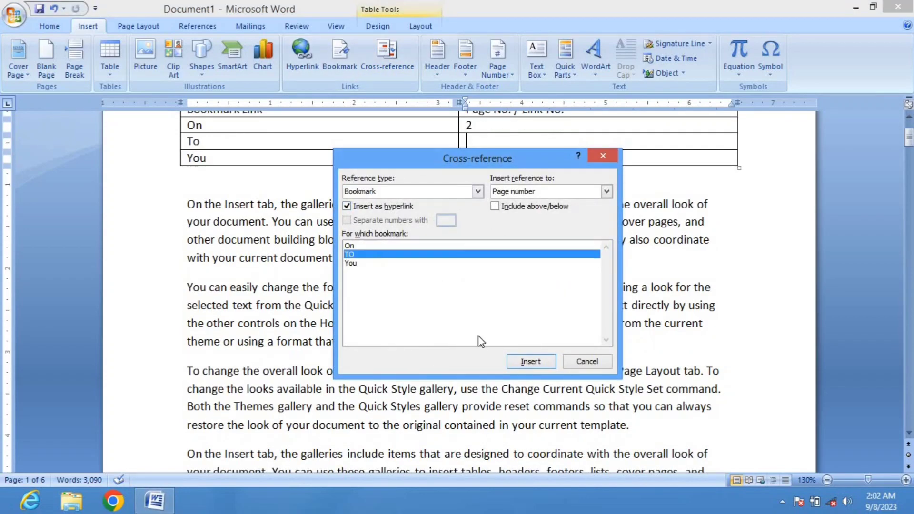
left_click(528, 361)
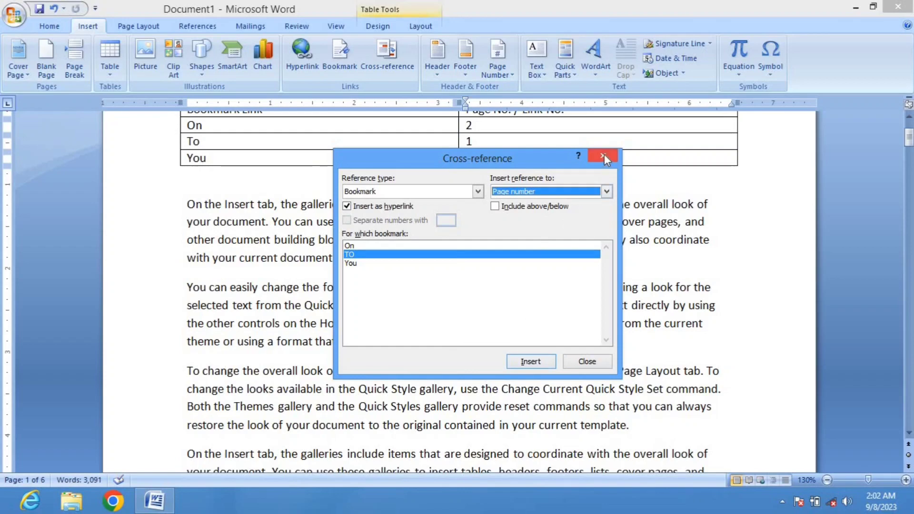
left_click(603, 155)
Insert a hyperlinked page-number cross-reference to the You bookmark in the You row's second cell
left_click(495, 162)
left_click(387, 63)
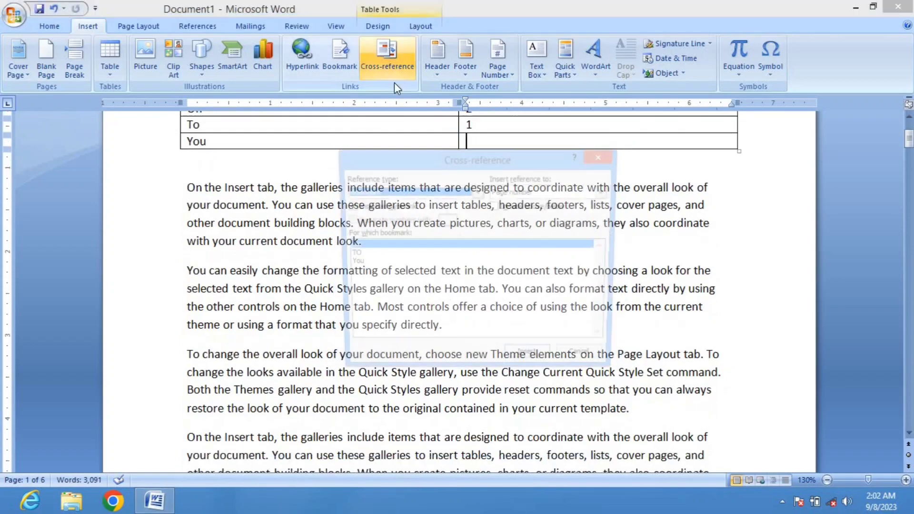
left_click(376, 262)
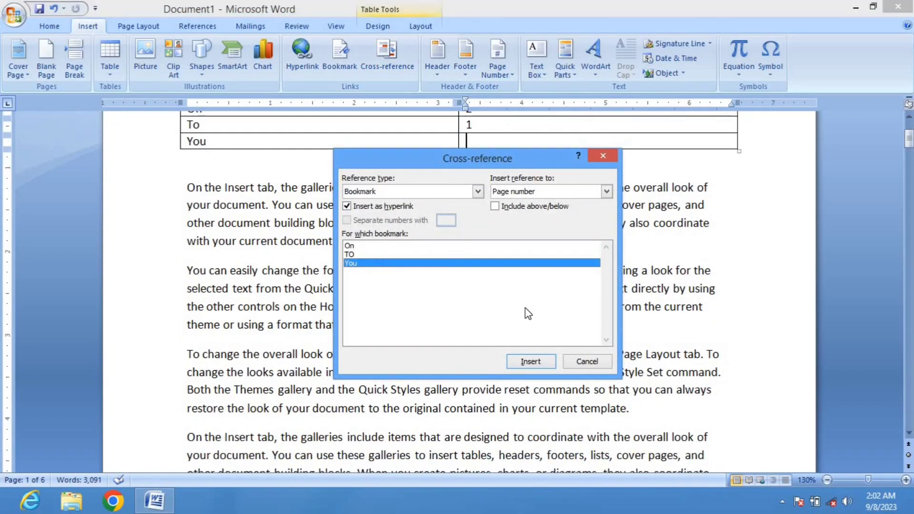
left_click(521, 360)
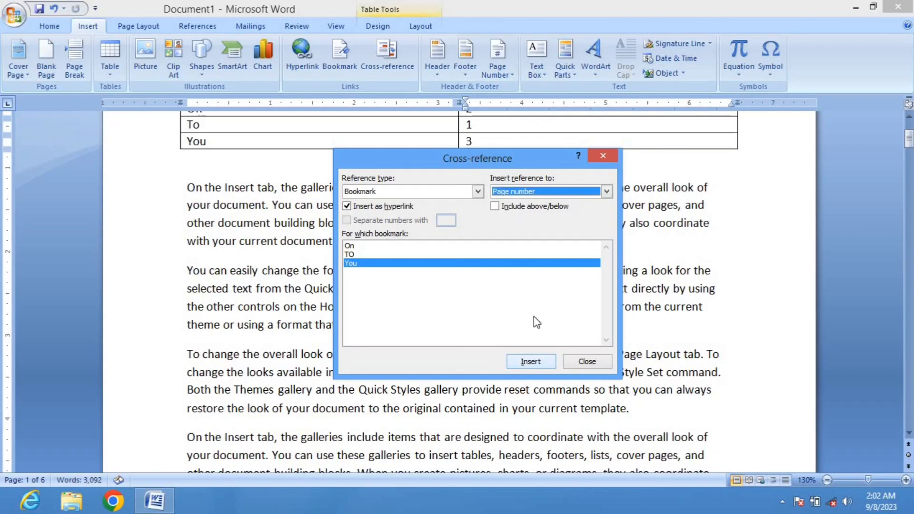
left_click(587, 361)
Follow the On row's page-number link to its bookmark
scroll(538, 225, "up", 3)
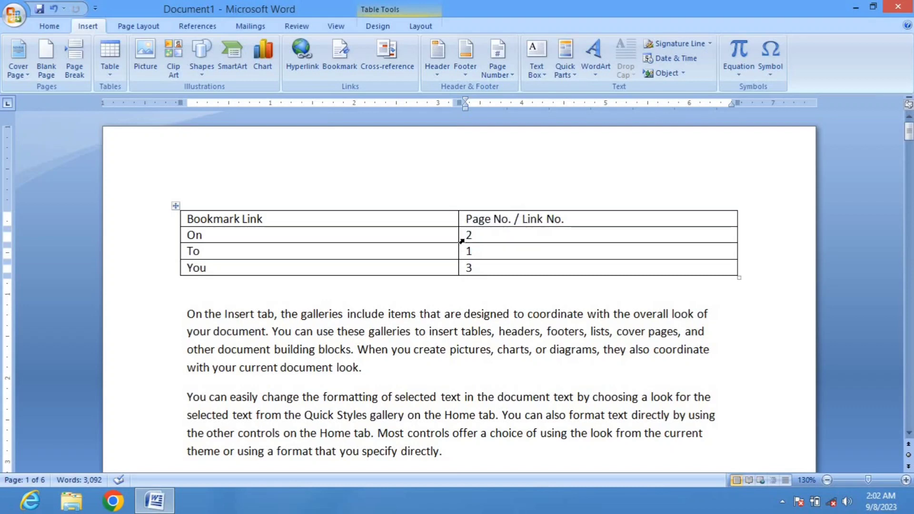
mouse_move(469, 235)
left_click(469, 236, "ctrl")
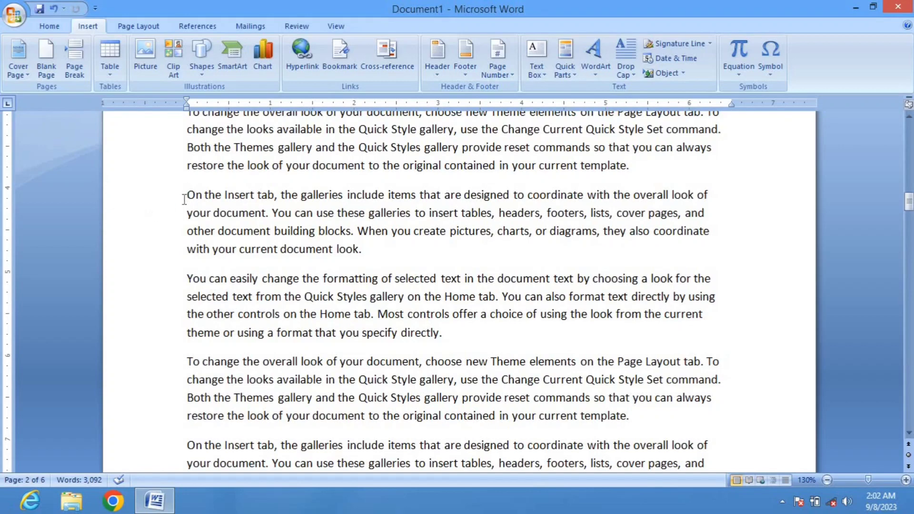
Return to the table and select the You row's page number
scroll(324, 233, "down", 2)
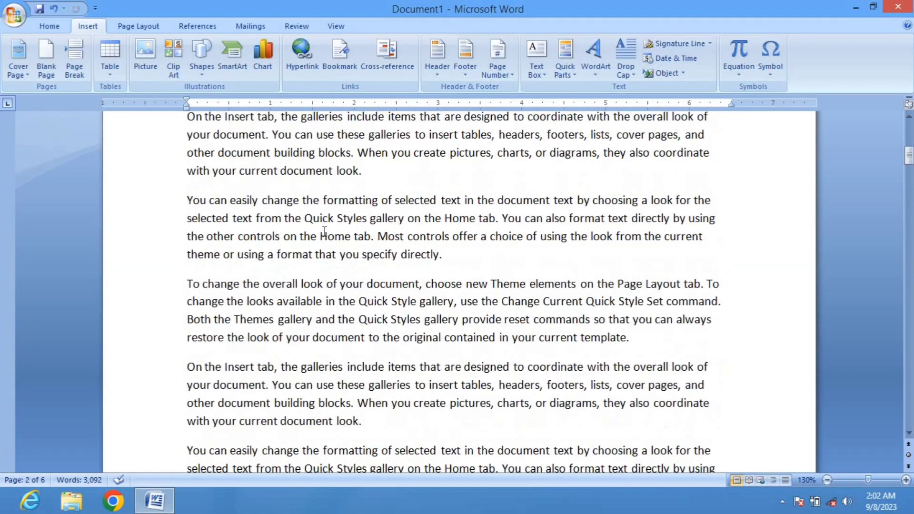
scroll(324, 233, "up", 5)
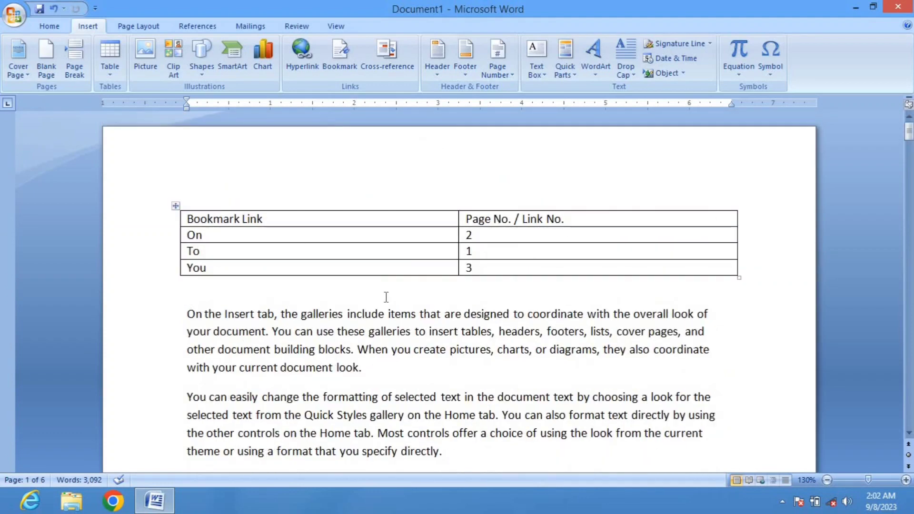
double_click(469, 268)
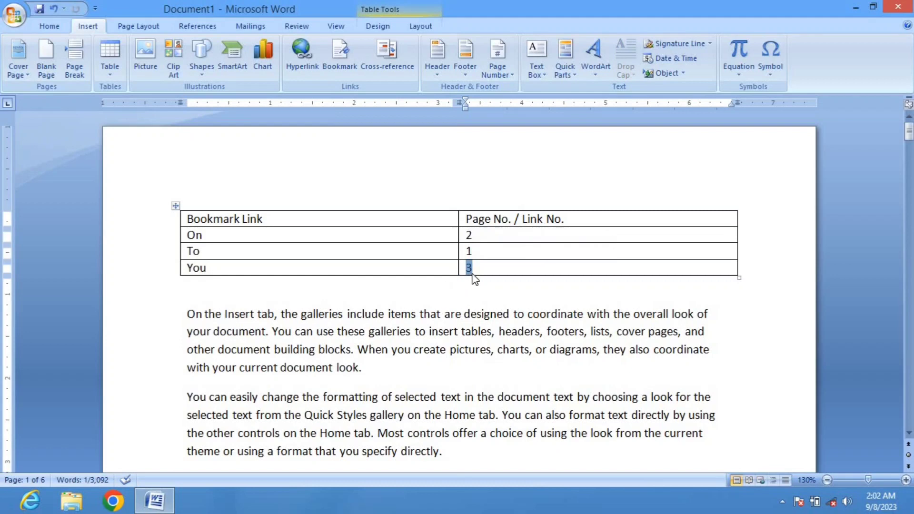
key("Down")
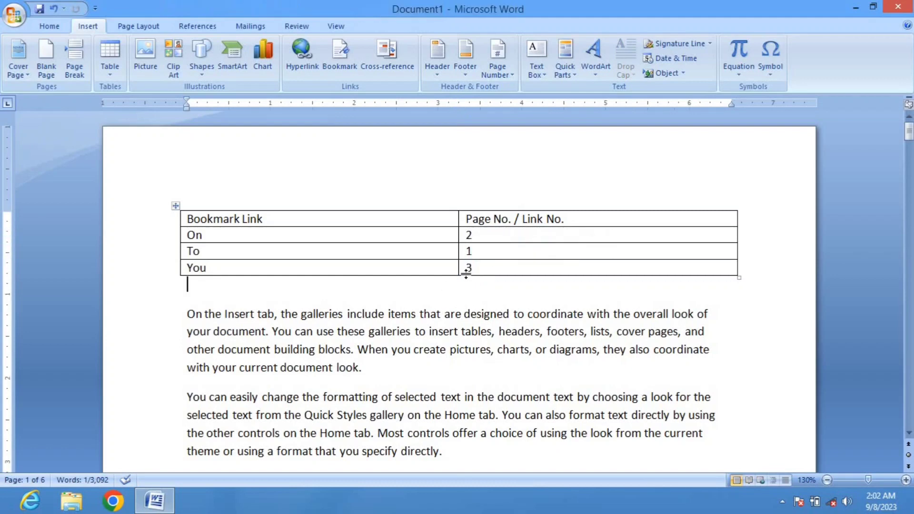
double_click(468, 268)
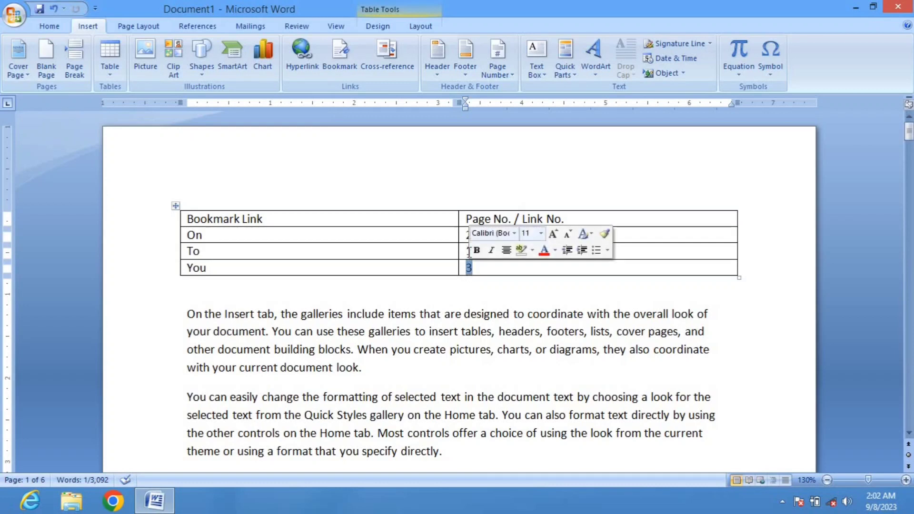
left_click(417, 187)
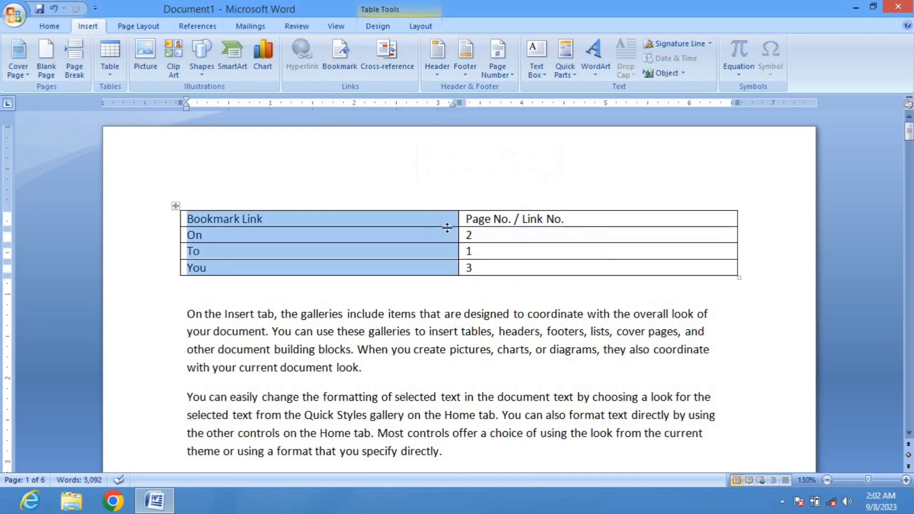
Follow the On row's page-number link to its bookmark and return to the table
left_click(462, 235)
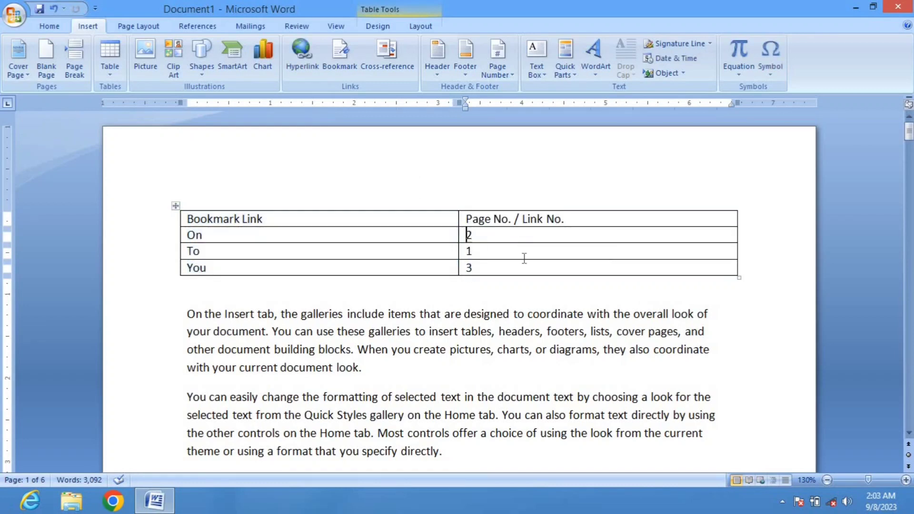
left_click(469, 240, "ctrl")
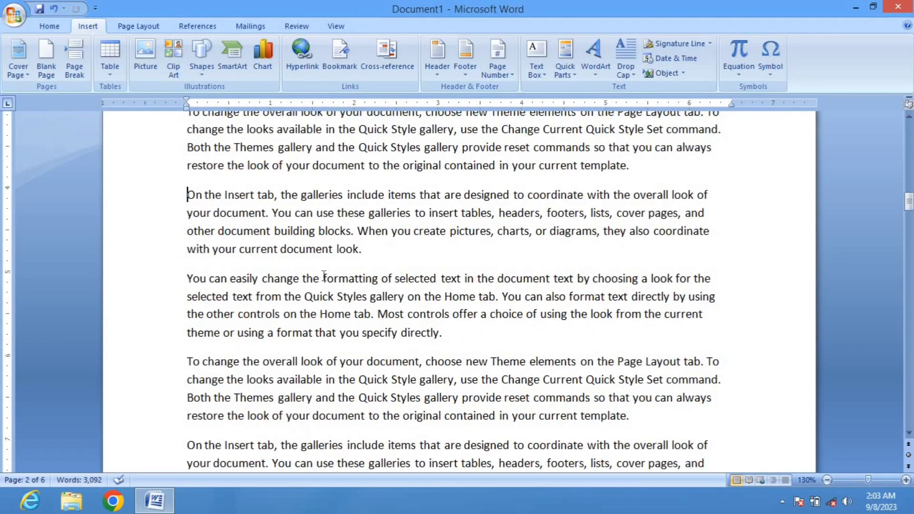
scroll(324, 276, "up", 6)
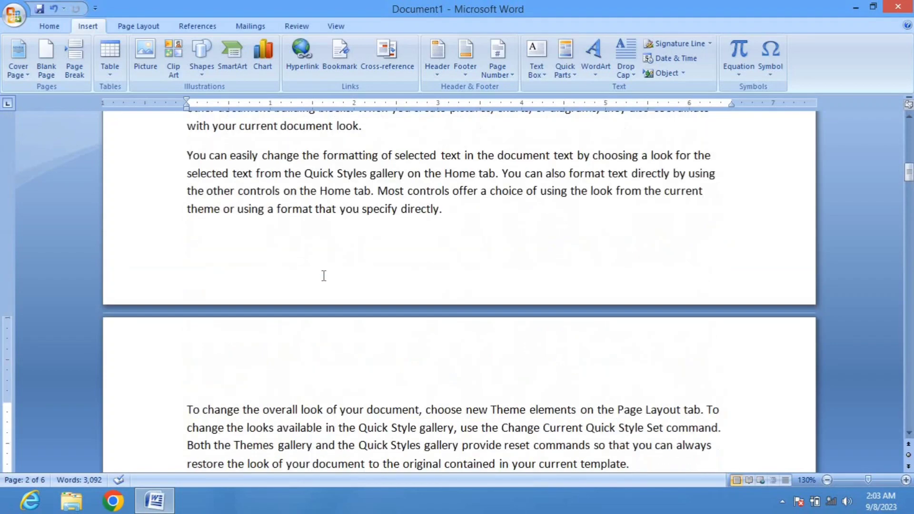
scroll(324, 276, "up", 5)
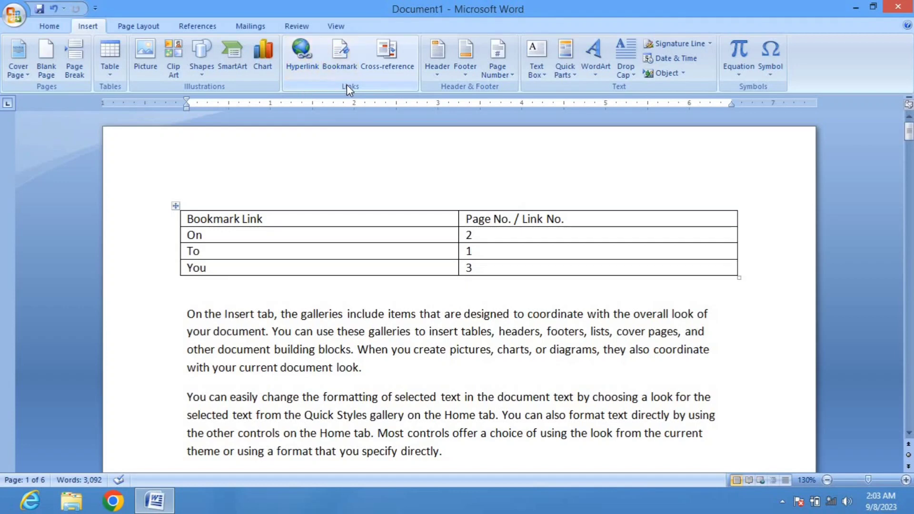
Close the document without saving the changes
left_click(304, 67)
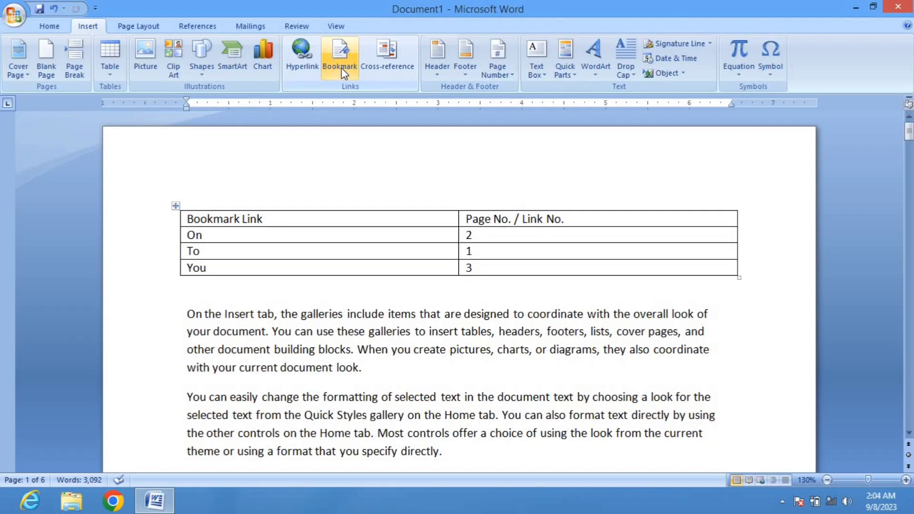
left_click(898, 6)
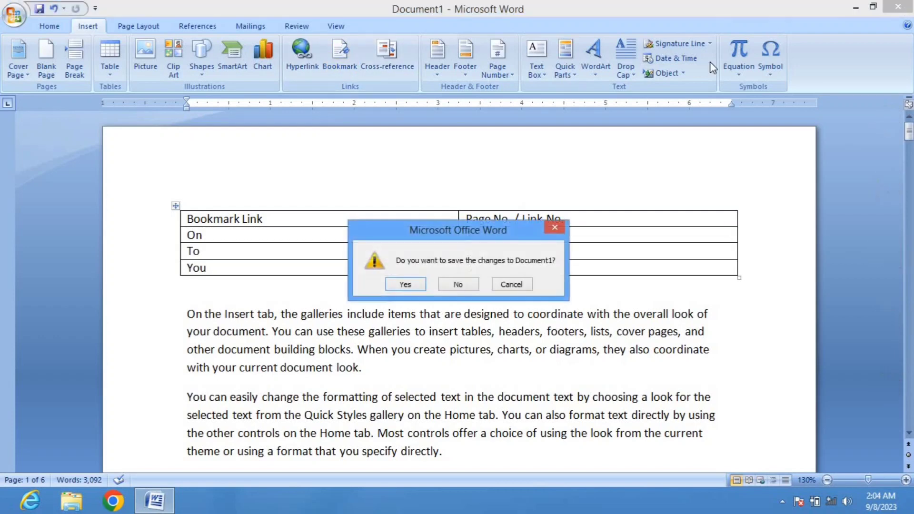
left_click(456, 284)
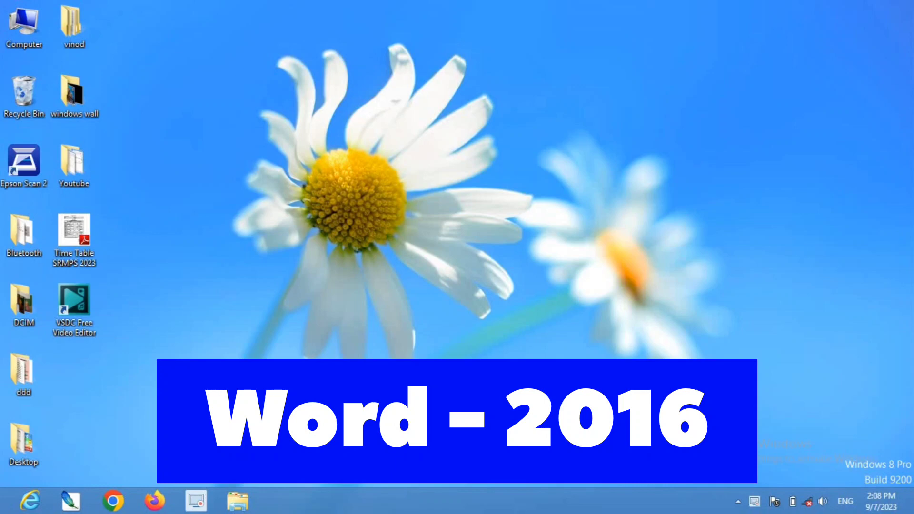
Launch Word 2016 from the Start search and open a blank document in a maximized window
key("super")
type("wor")
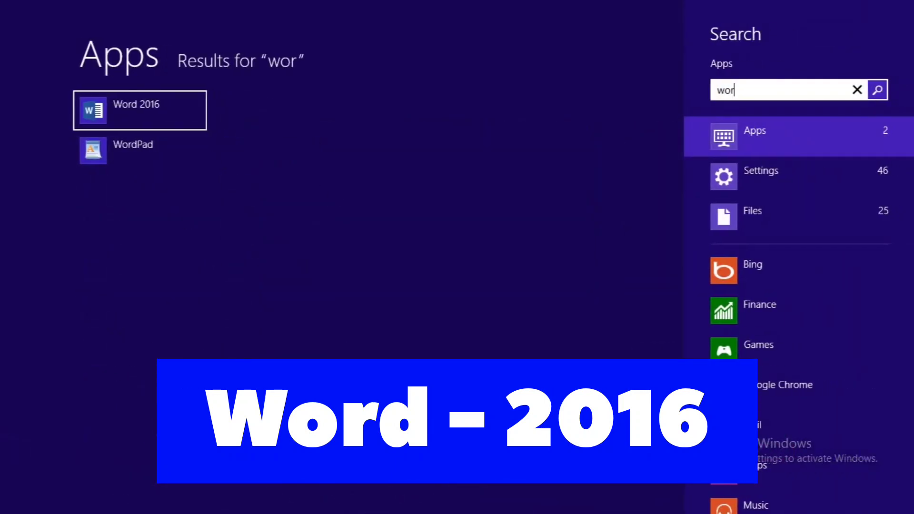
left_click(113, 103)
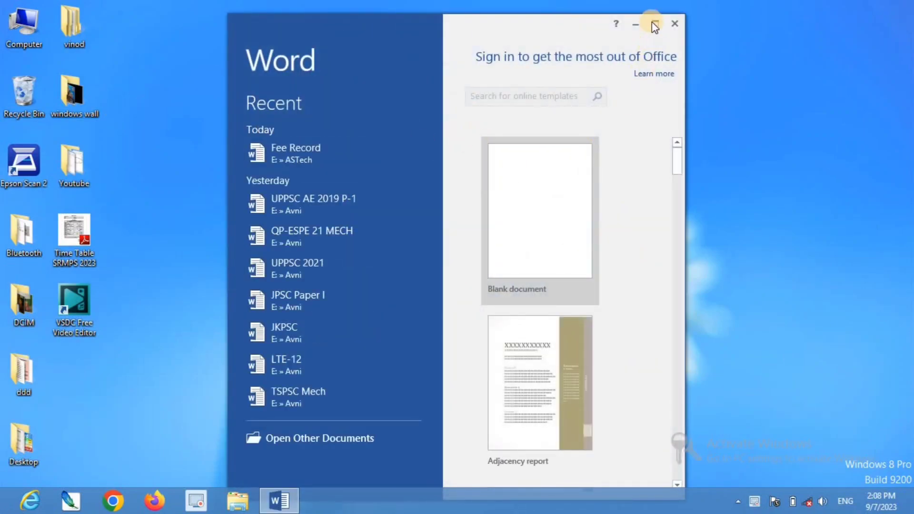
left_click(655, 25)
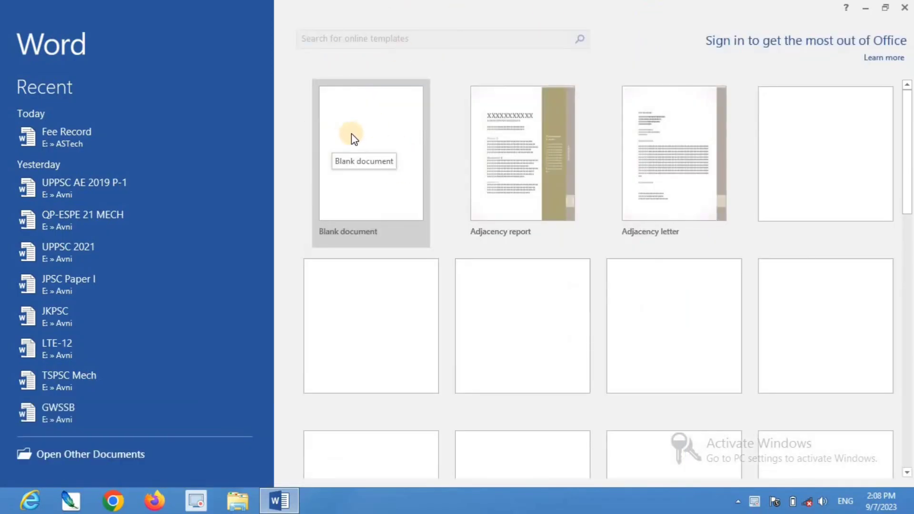
left_click(351, 136)
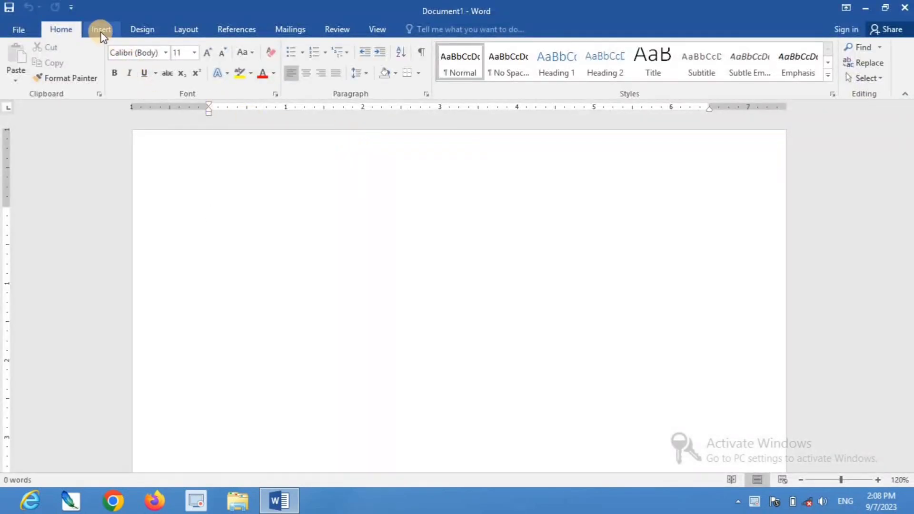
Insert a hyperlink to the .cdr file in the My Documents folder
left_click(101, 33)
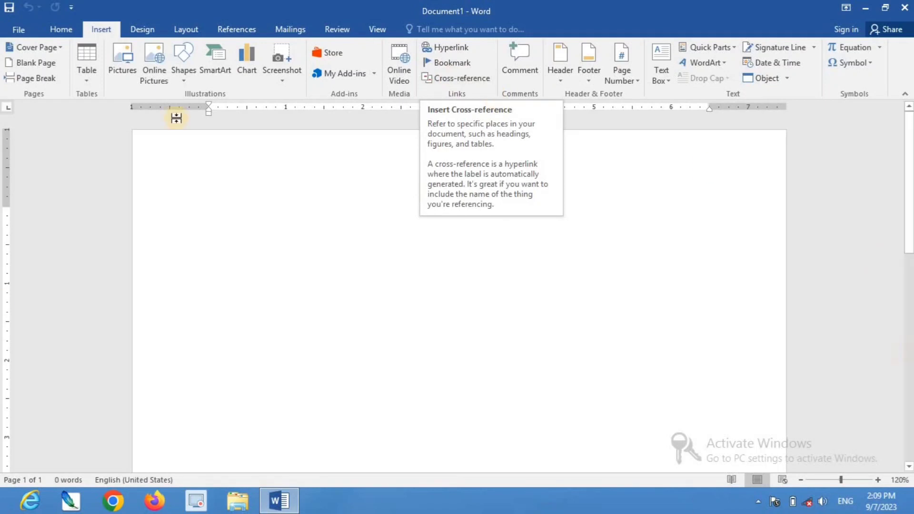
left_click(455, 46)
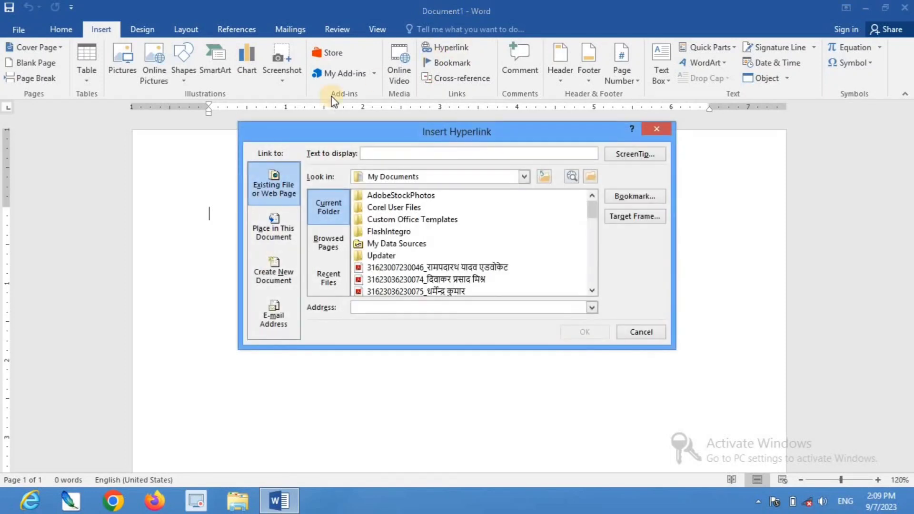
left_click(592, 290)
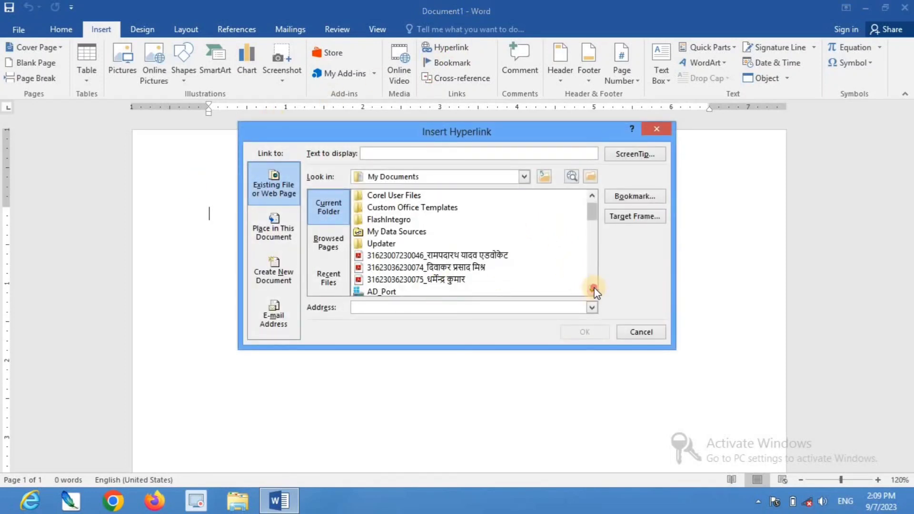
left_click(592, 290)
left_click(592, 290)
left_click(592, 290)
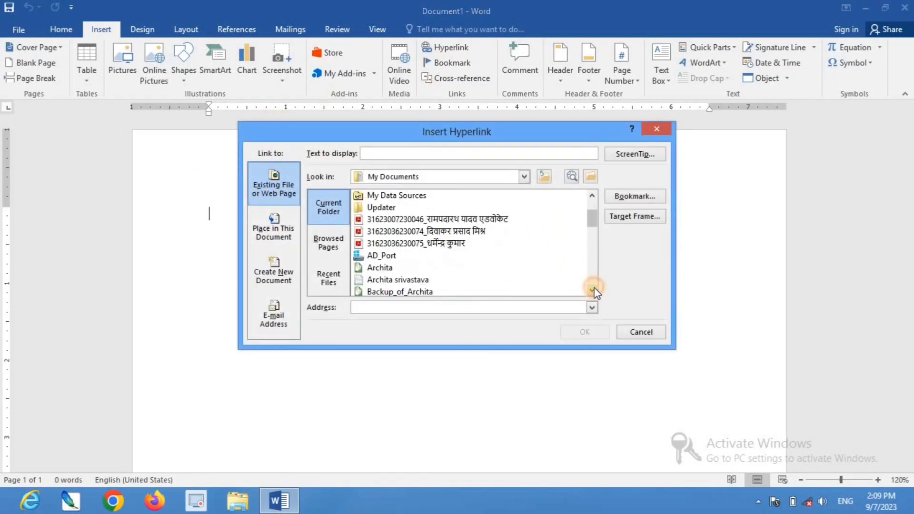
left_click(374, 268)
left_click(583, 332)
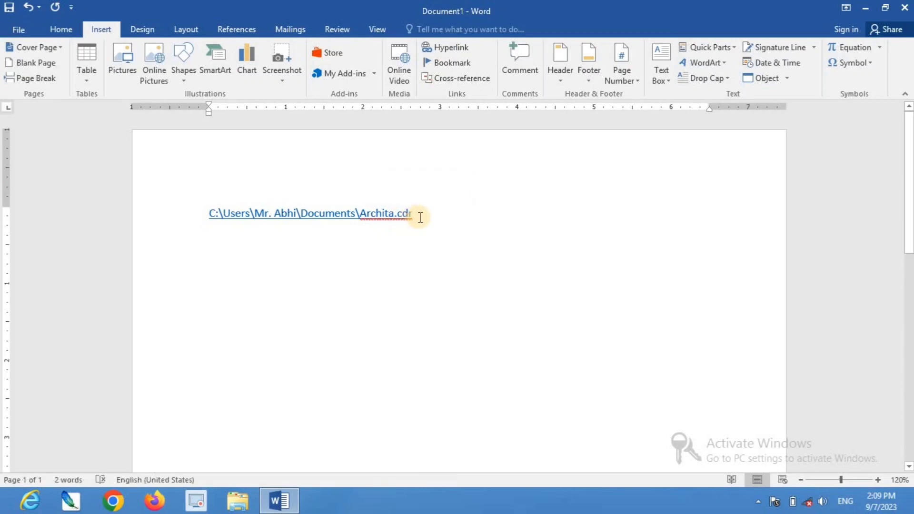
On a new line, insert a hyperlink to the .txt file in the My Documents folder
key("Return")
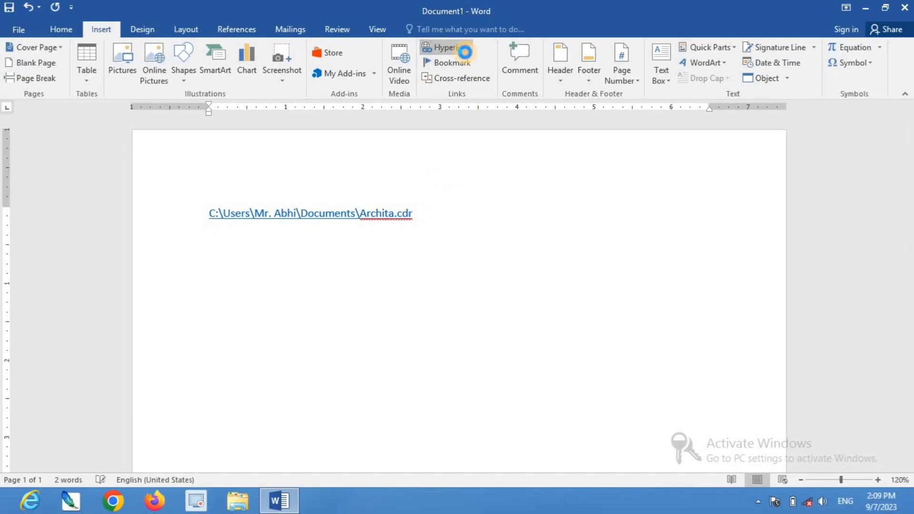
left_click(451, 49)
left_click(591, 291)
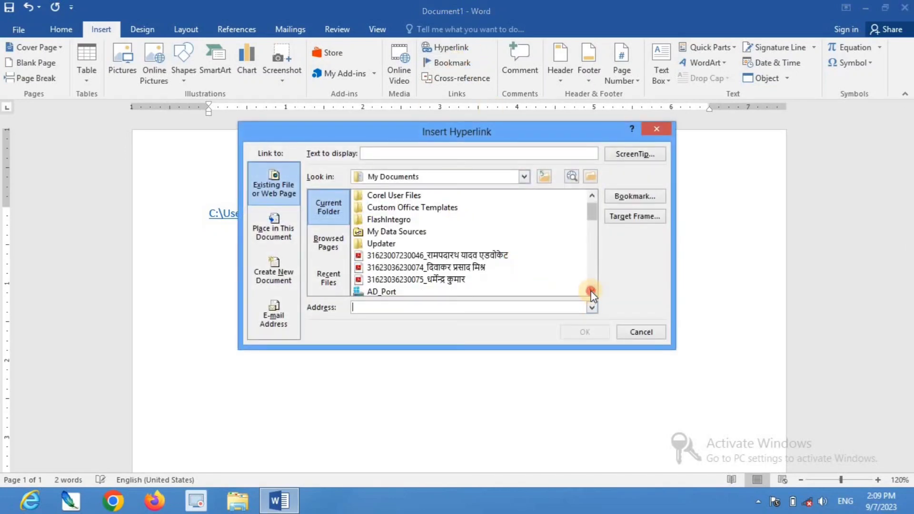
left_click(590, 291)
left_click(590, 290)
left_click(590, 290)
left_click(404, 280)
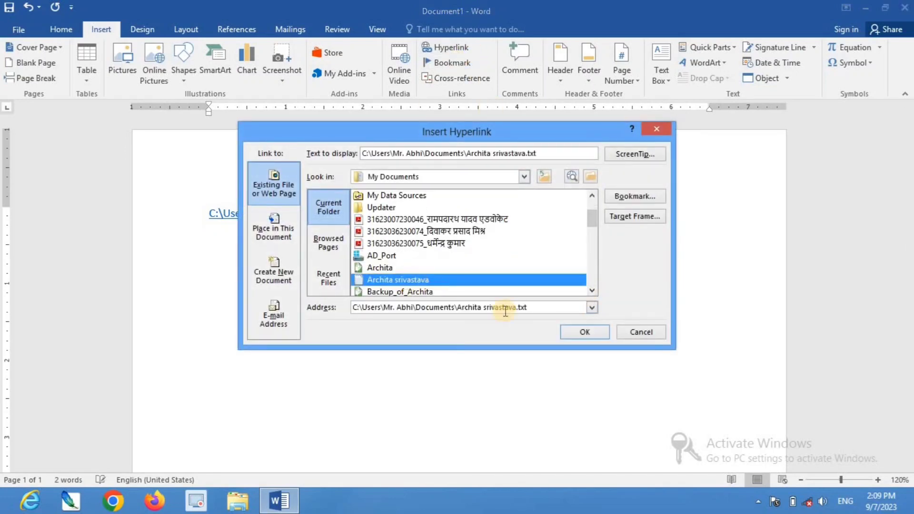
left_click(575, 330)
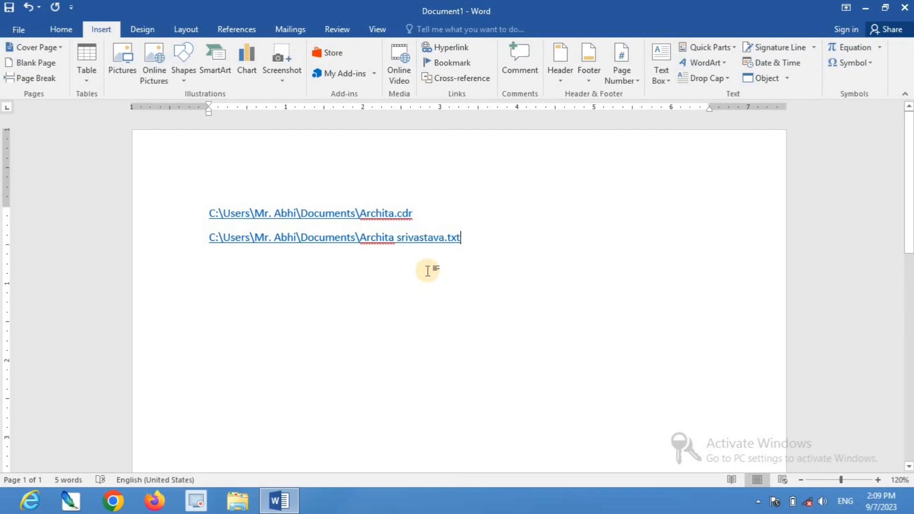
Follow the .txt file hyperlink, accepting the security notice to open the file
double_click(321, 221)
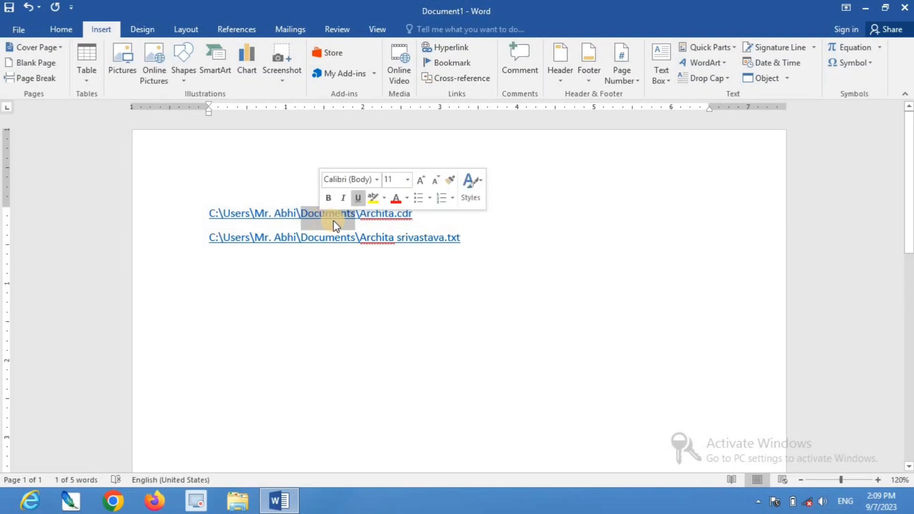
left_click(616, 260)
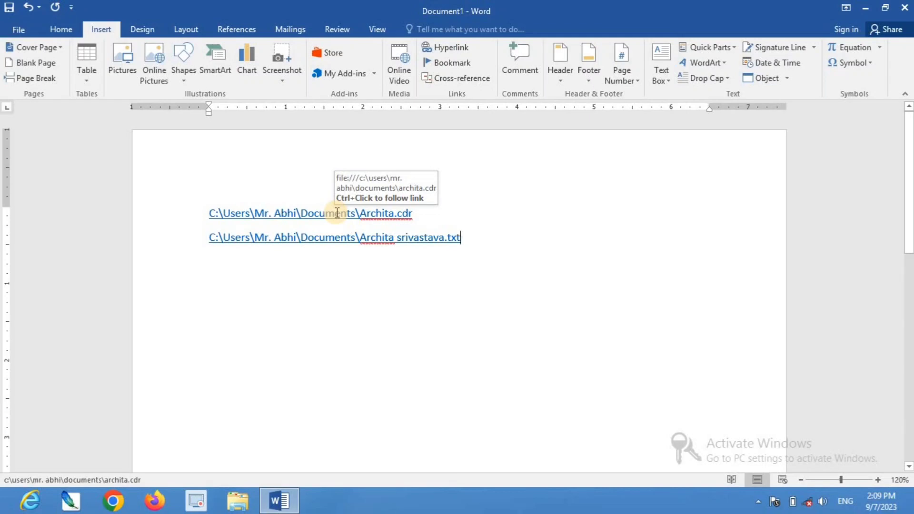
left_click(327, 238, "ctrl")
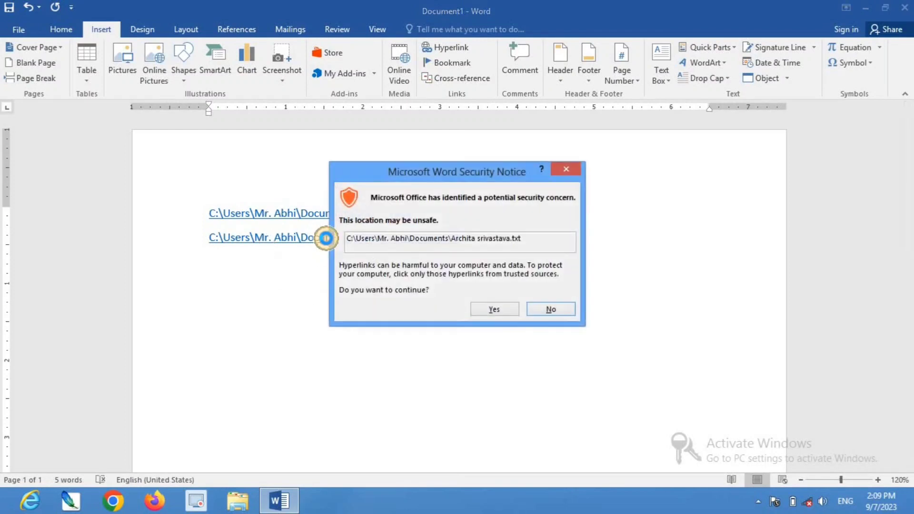
left_click(501, 311)
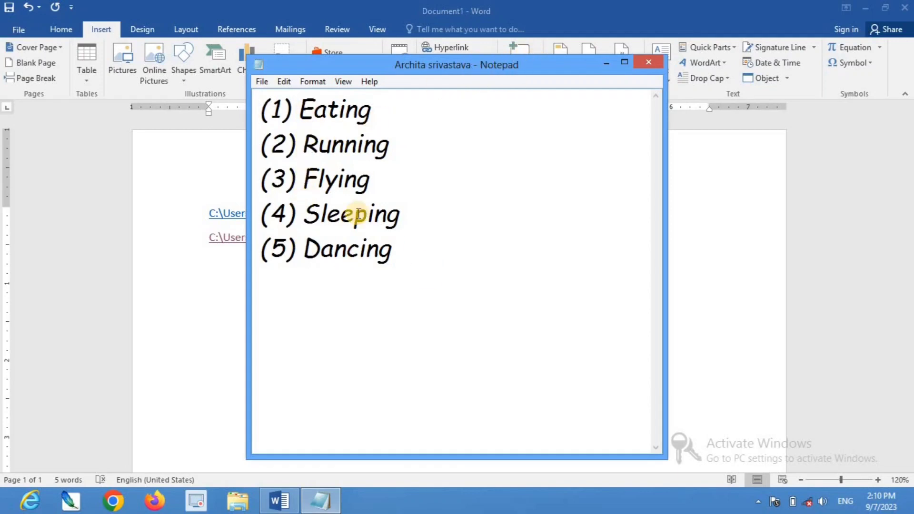
Copy the whole list from the opened text file, close it, and paste the list below the second hyperlink
left_click_drag(260, 108, 401, 249)
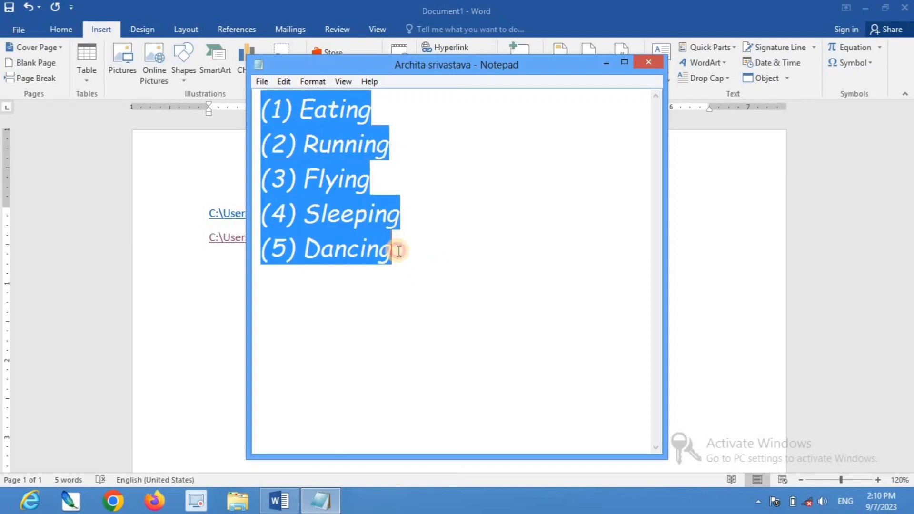
left_click(284, 83)
left_click(293, 131)
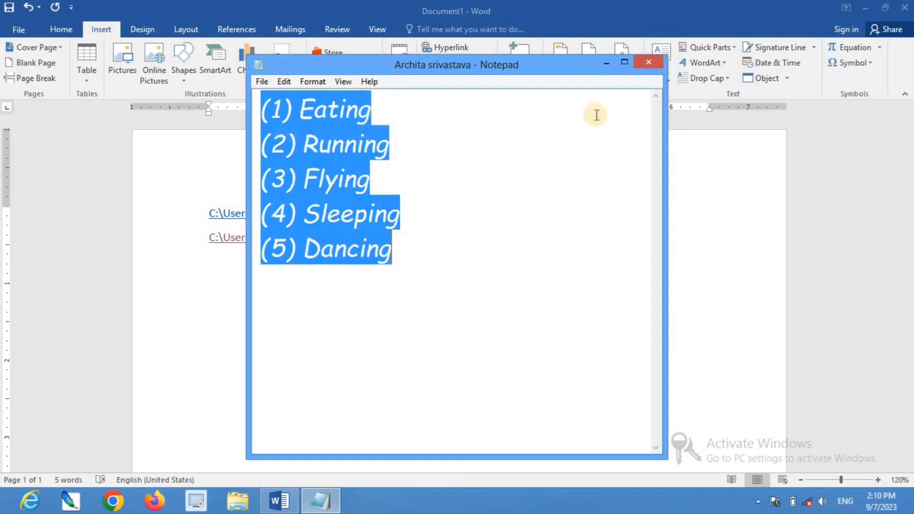
left_click(652, 67)
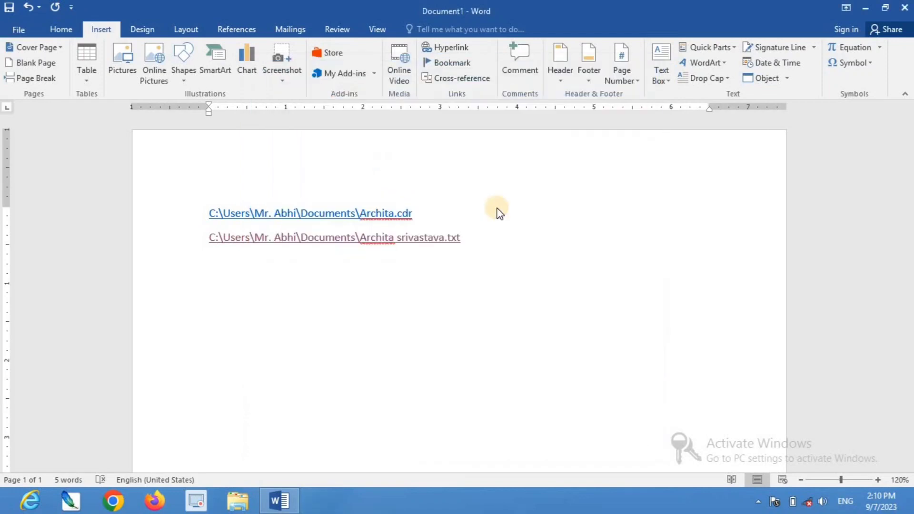
left_click(485, 243)
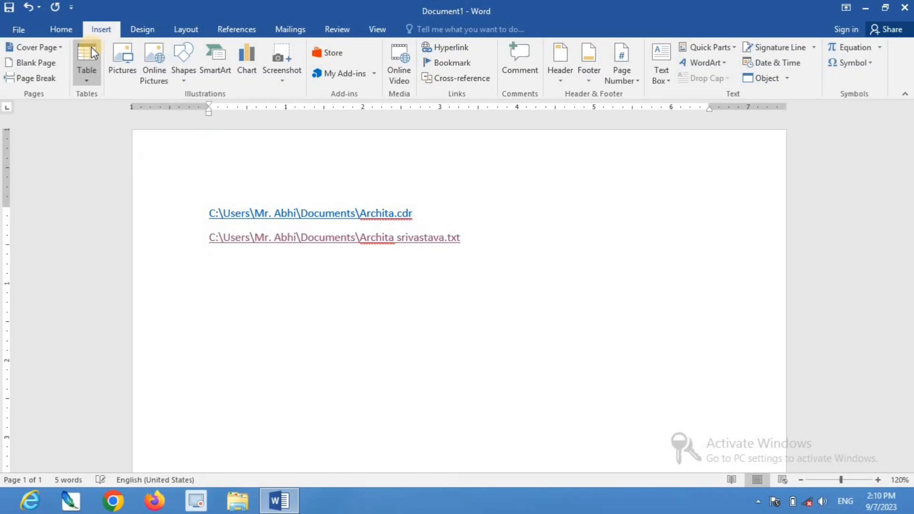
key("ctrl+v")
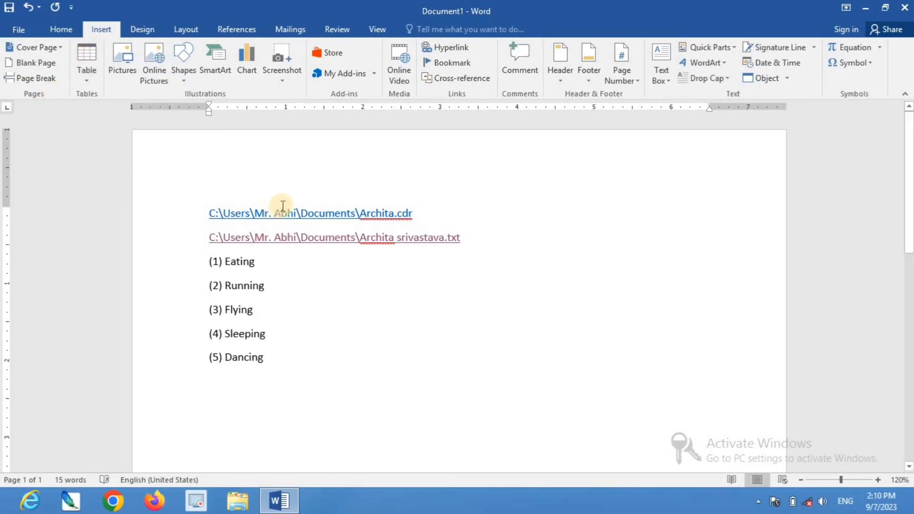
Follow the .cdr file hyperlink to open it in CorelDRAW, then switch back to the Word document
left_click(322, 214, "ctrl")
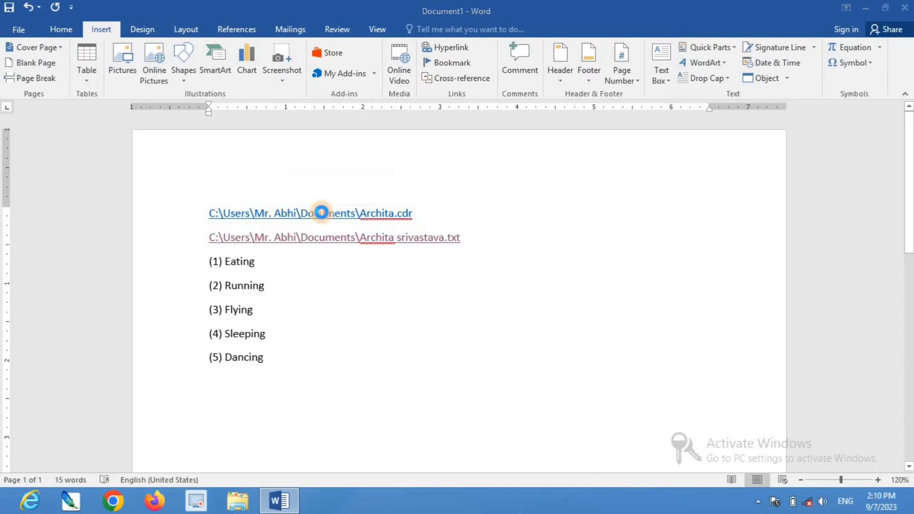
left_click(494, 309)
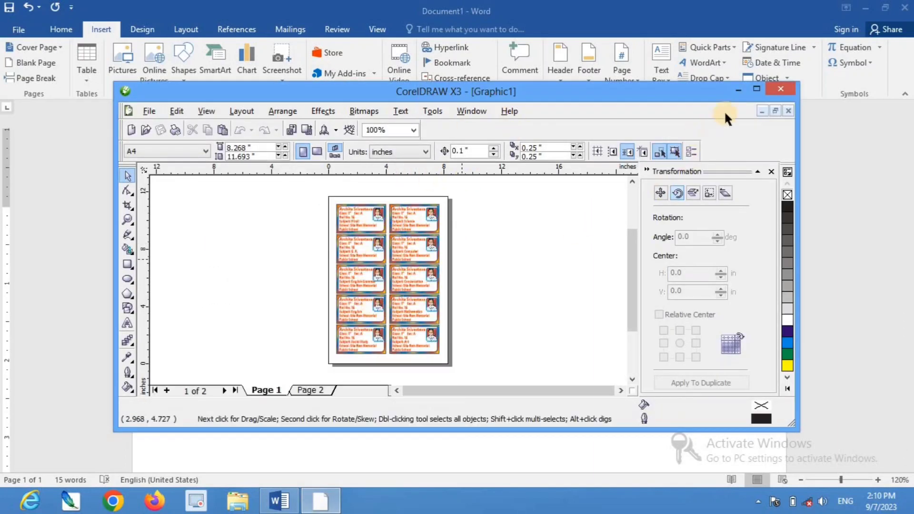
left_click(756, 89)
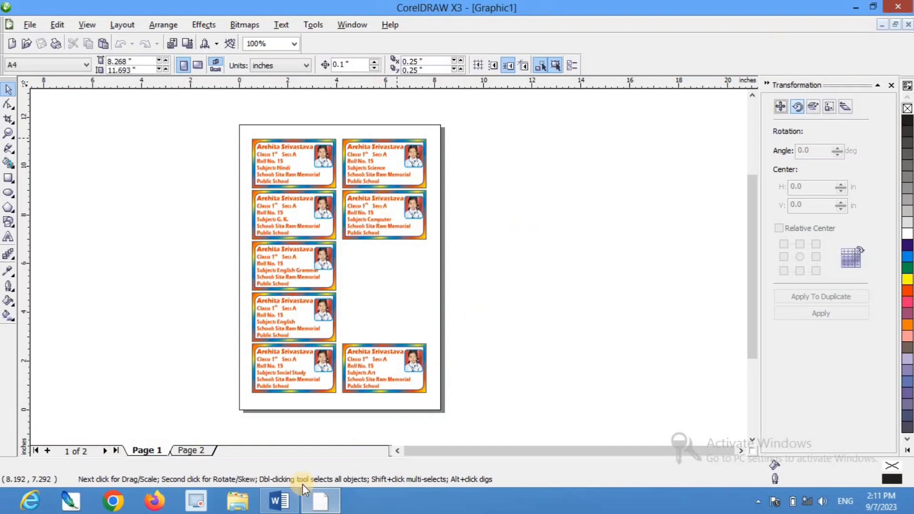
left_click(290, 504)
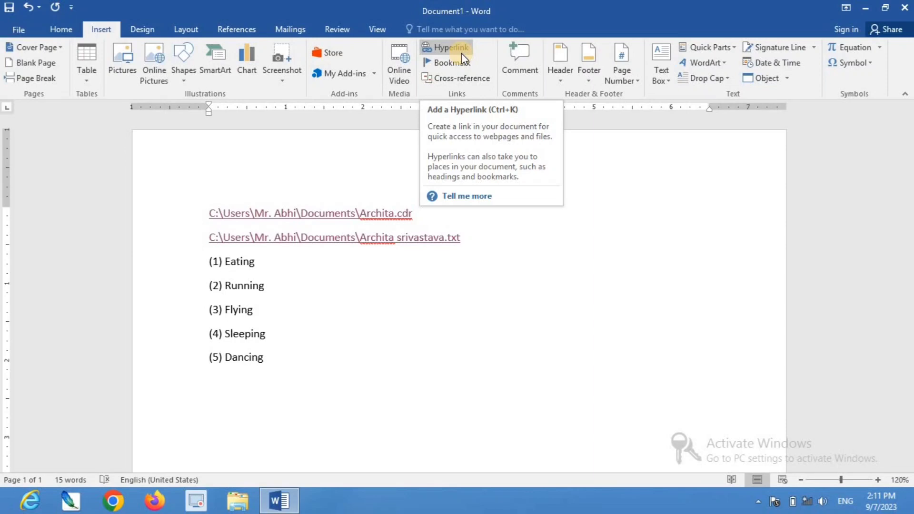
Delete all existing content from the document
left_click(327, 265)
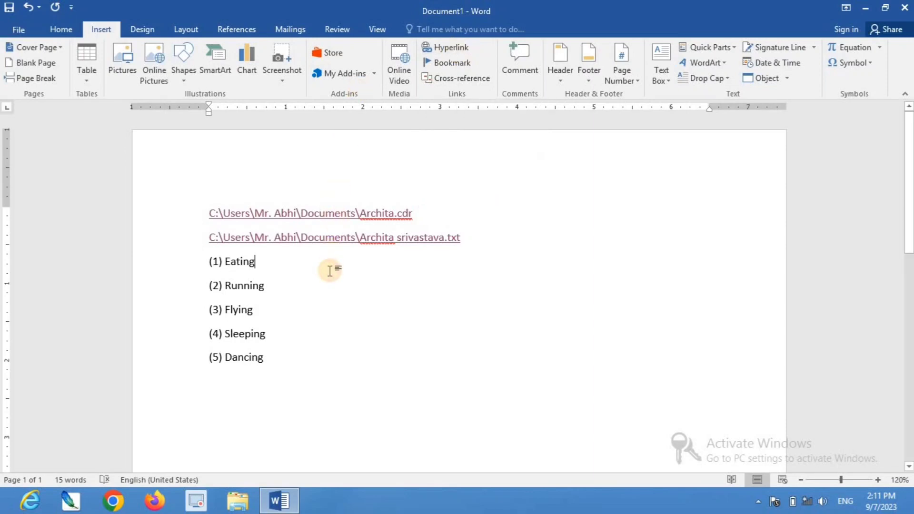
key("ctrl+a")
key("Delete")
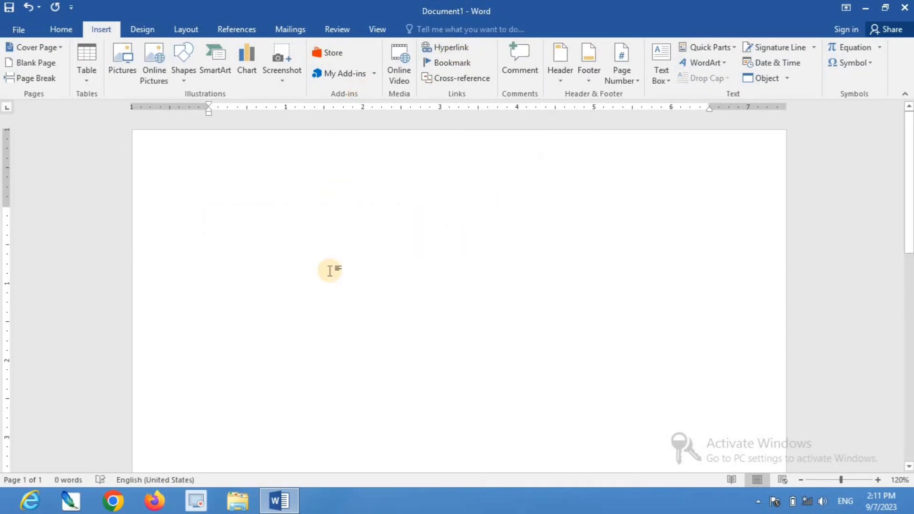
Generate sample paragraphs by entering the =rand(50) formula
type("=")
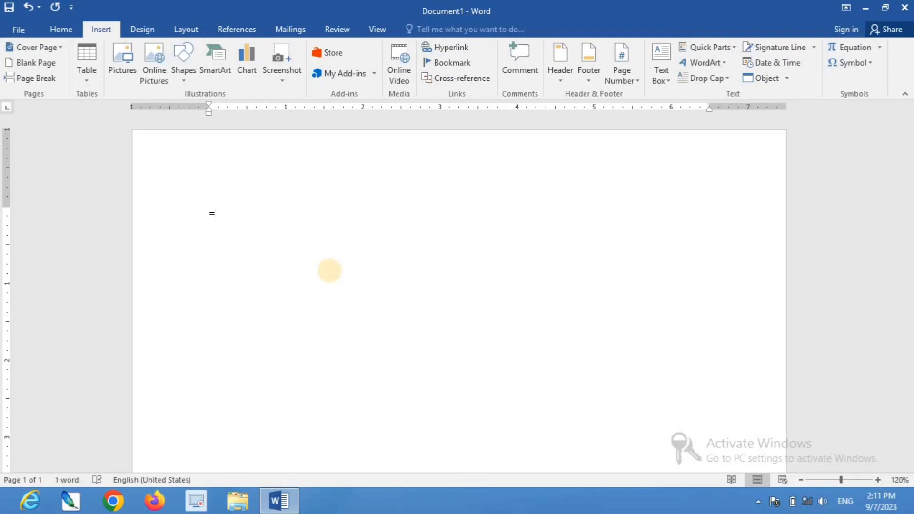
type("rand(50)")
key("Return")
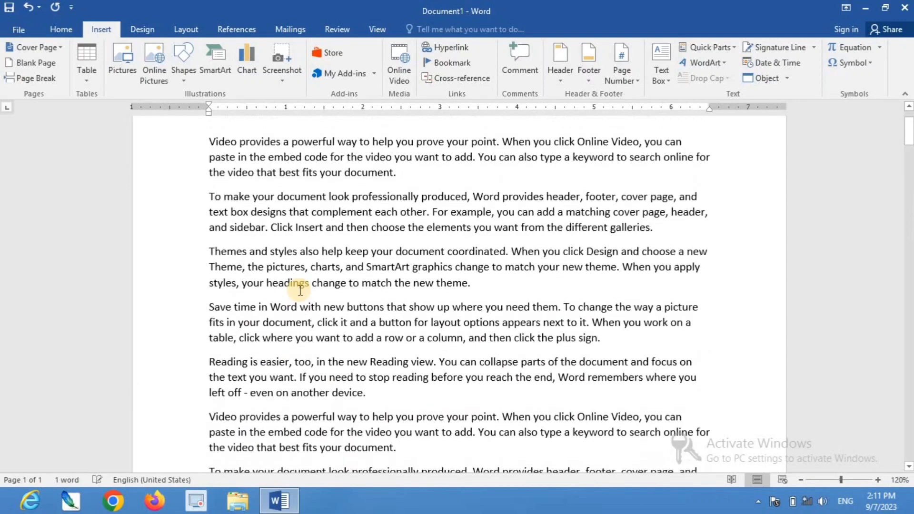
Add a bookmark named Theams on the word Themes at the start of the third paragraph
scroll(245, 290, "up", 5)
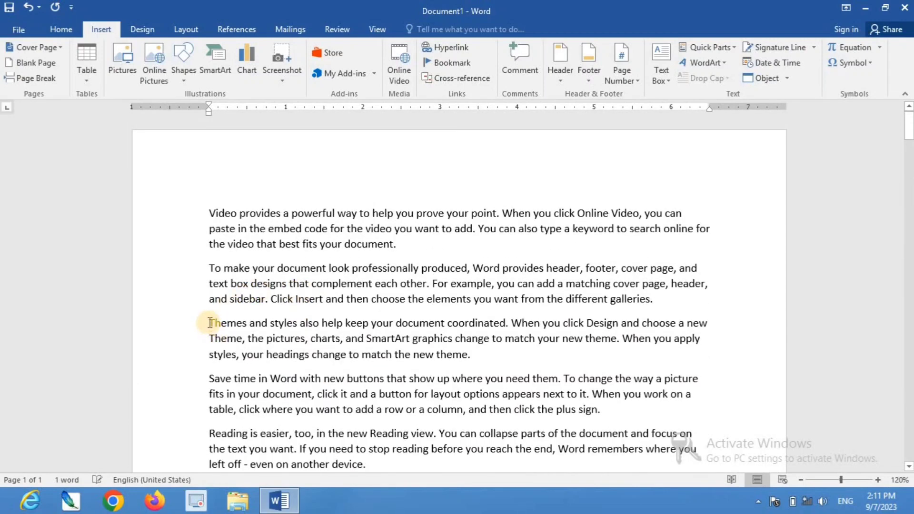
left_click_drag(210, 323, 244, 320)
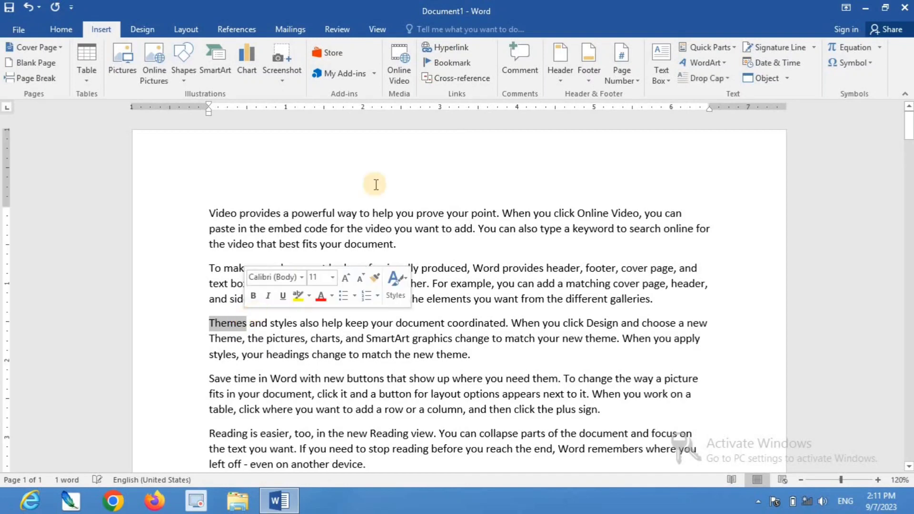
left_click(447, 62)
type("Theams")
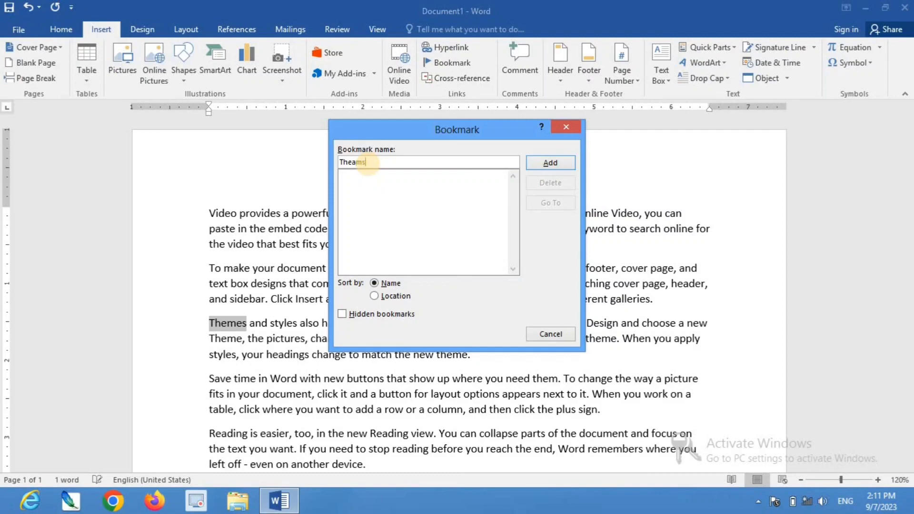
left_click(550, 162)
Add a bookmark named TO on the word To starting a later paragraph
scroll(349, 240, "down", 2)
scroll(348, 240, "down", 10)
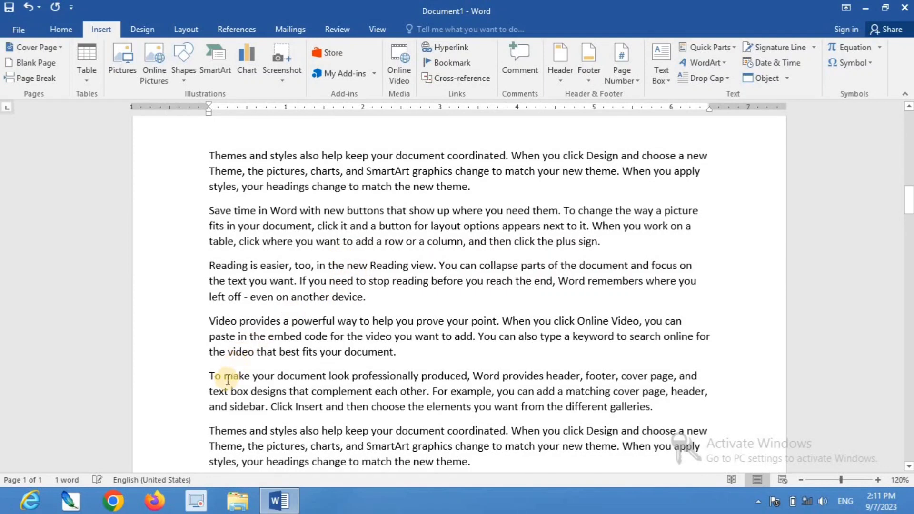
left_click(213, 379)
double_click(212, 379)
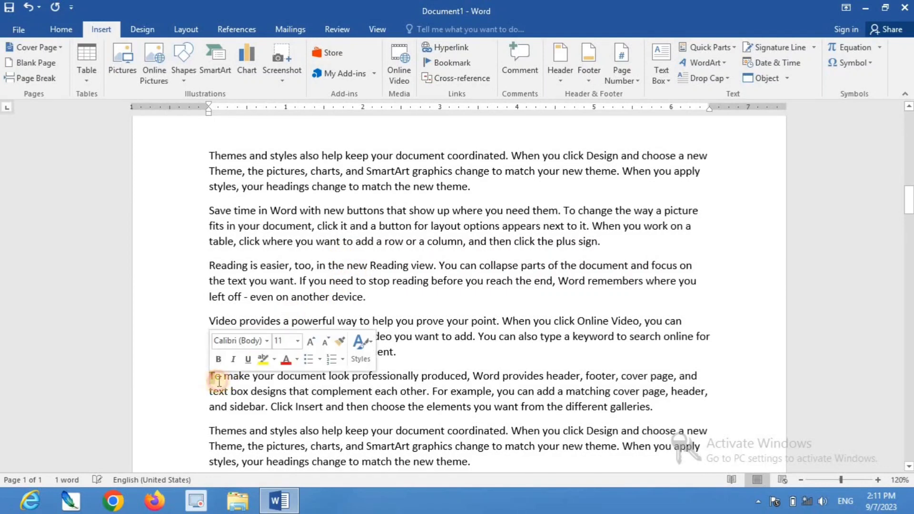
left_click(208, 378)
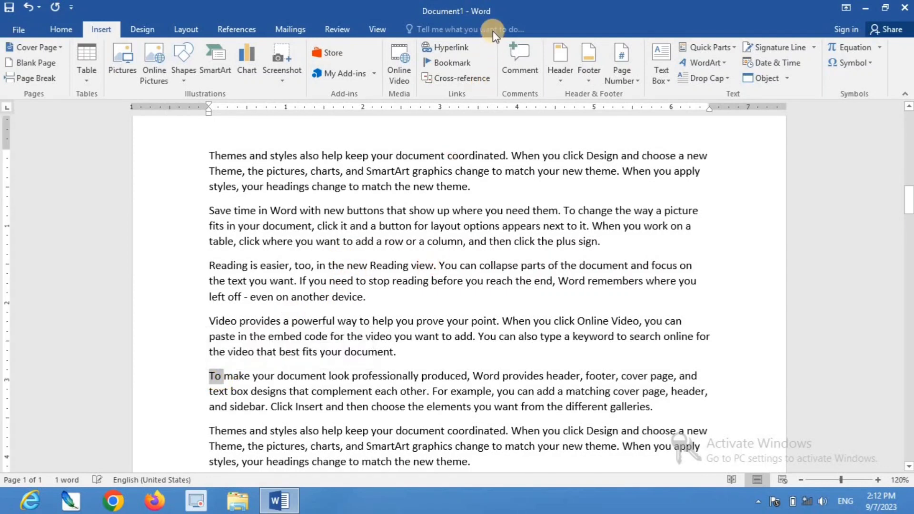
left_click(448, 61)
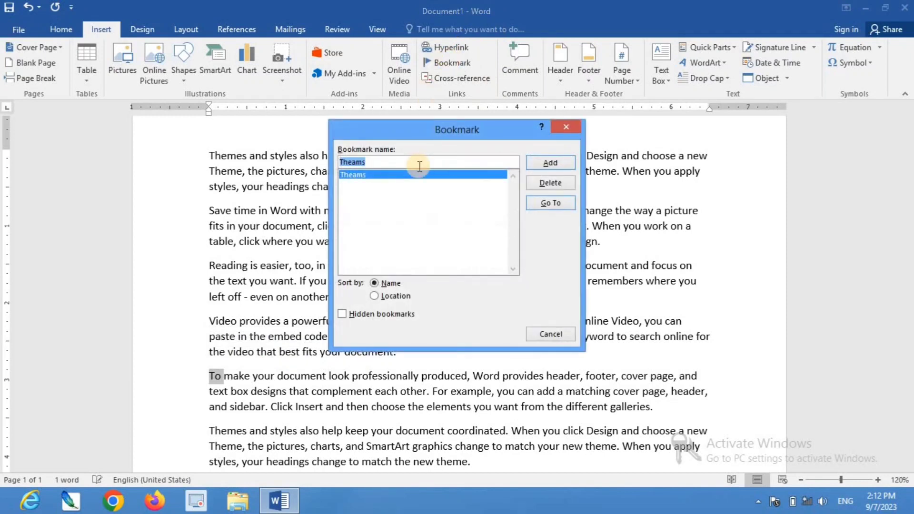
type("TO")
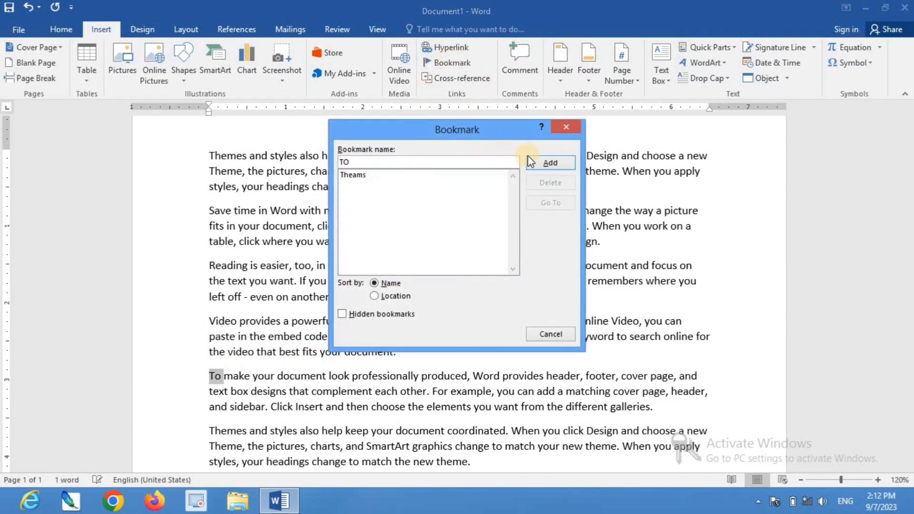
left_click(538, 162)
Add a bookmark named Save on the word Save starting a later paragraph
scroll(327, 228, "down", 10)
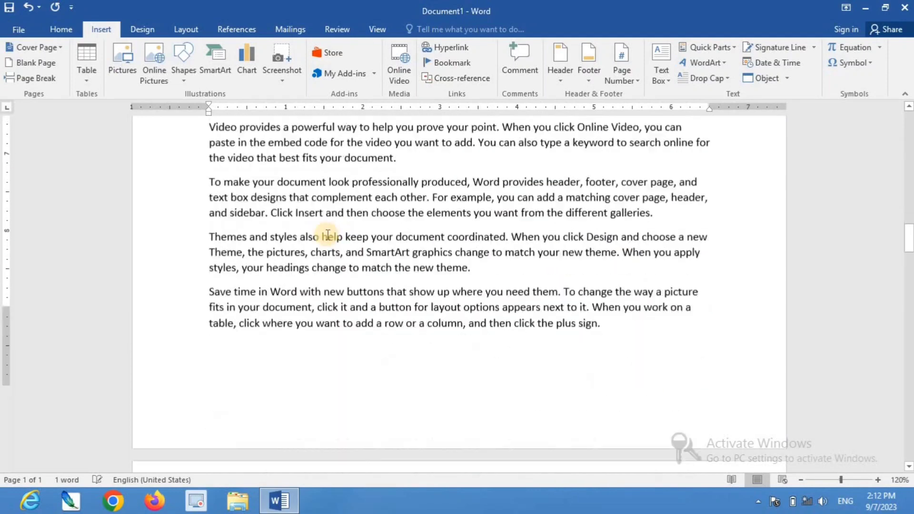
scroll(327, 233, "down", 11)
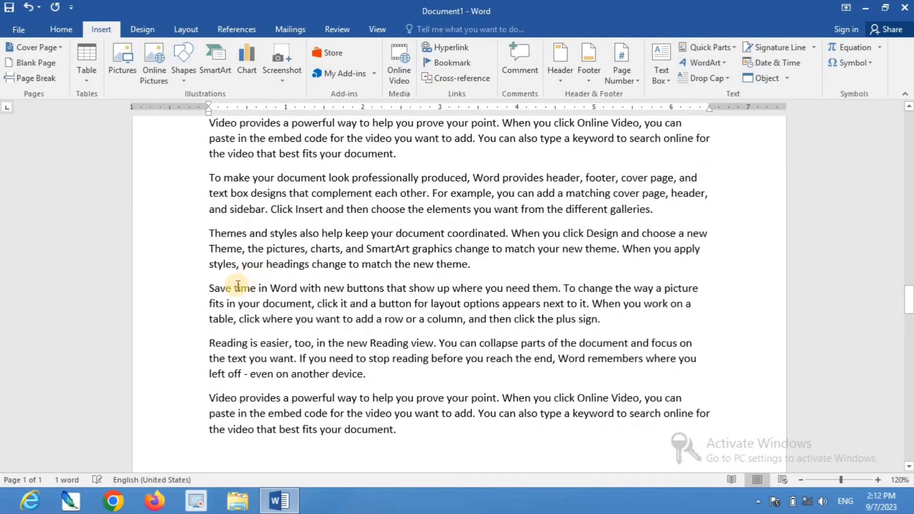
left_click_drag(232, 291, 209, 291)
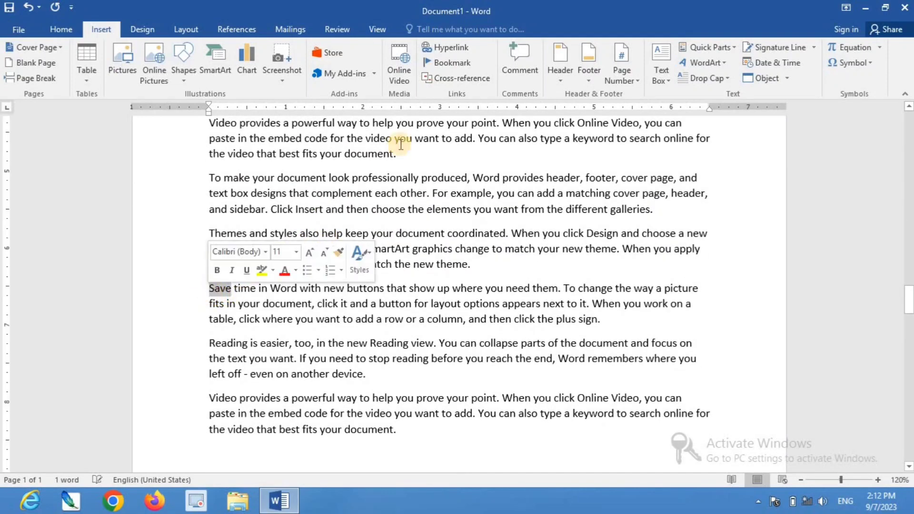
left_click(456, 65)
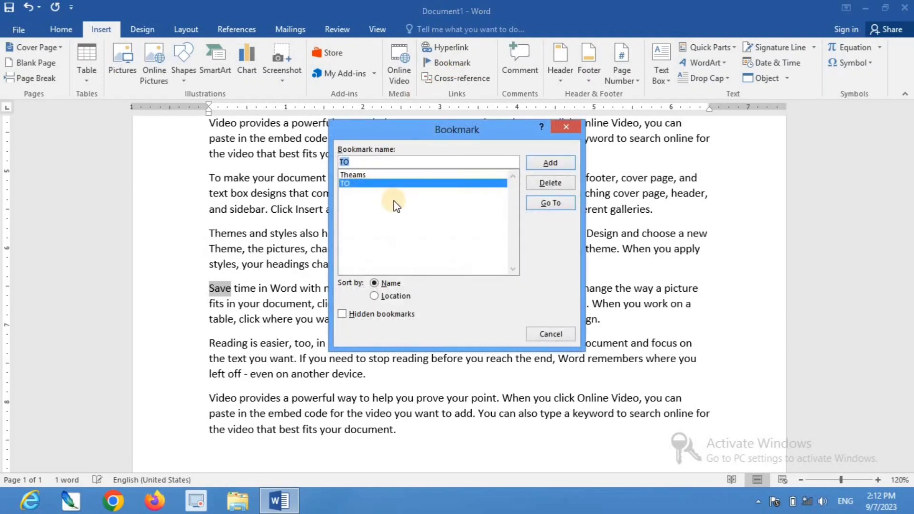
type("Save")
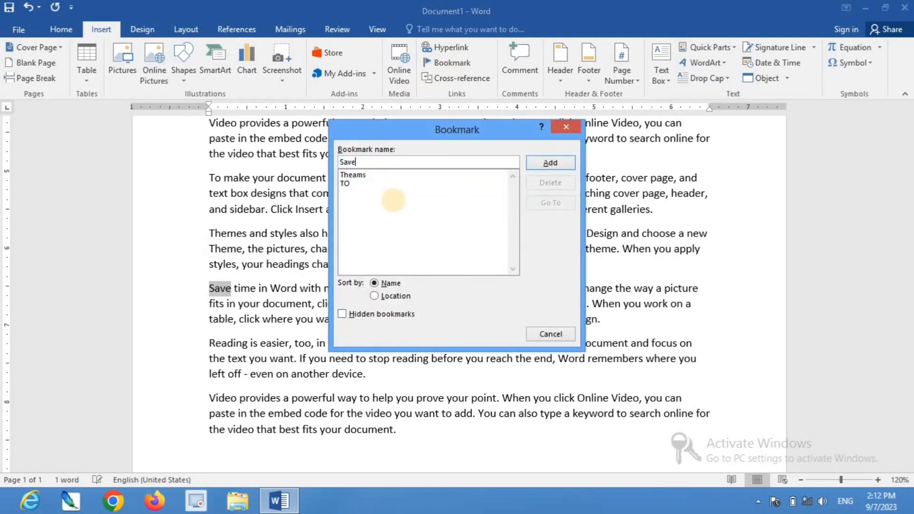
left_click(550, 162)
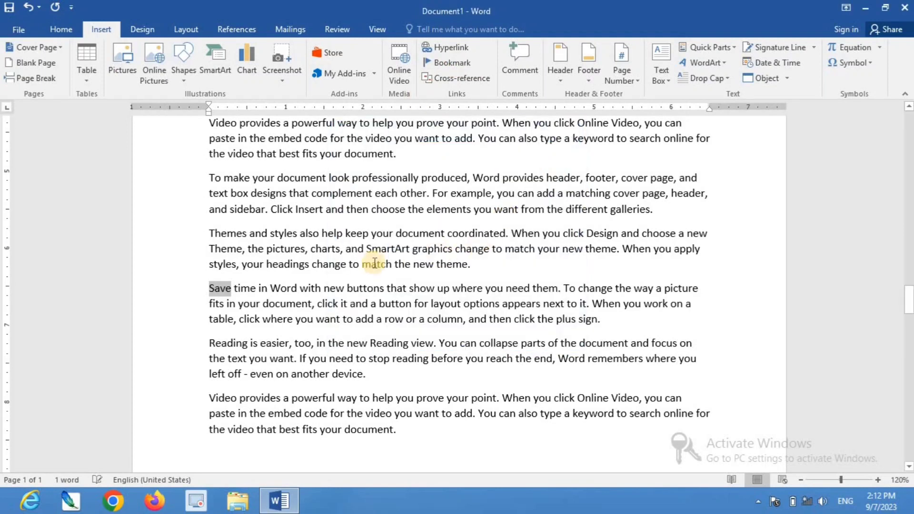
Jump to the Theams, Save and TO bookmarks in turn from the Bookmark dialog, then close it
scroll(375, 263, "up", 15)
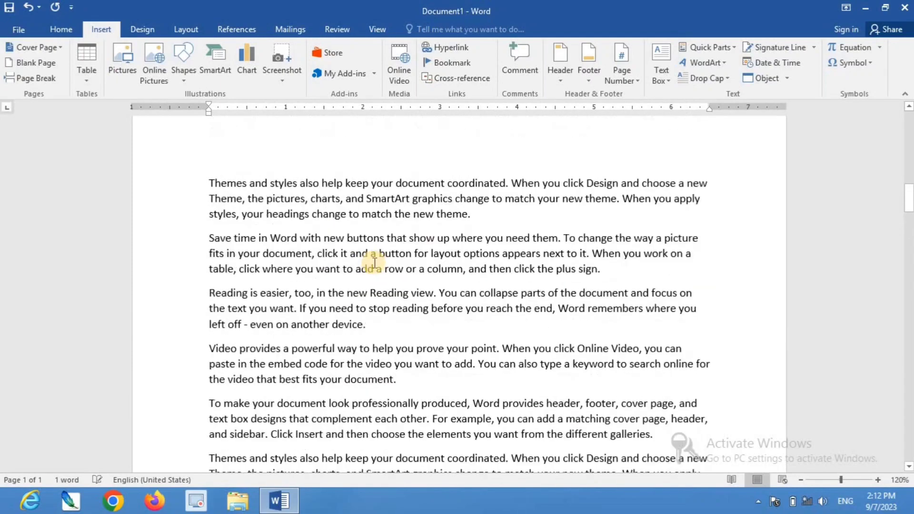
scroll(374, 263, "up", 10)
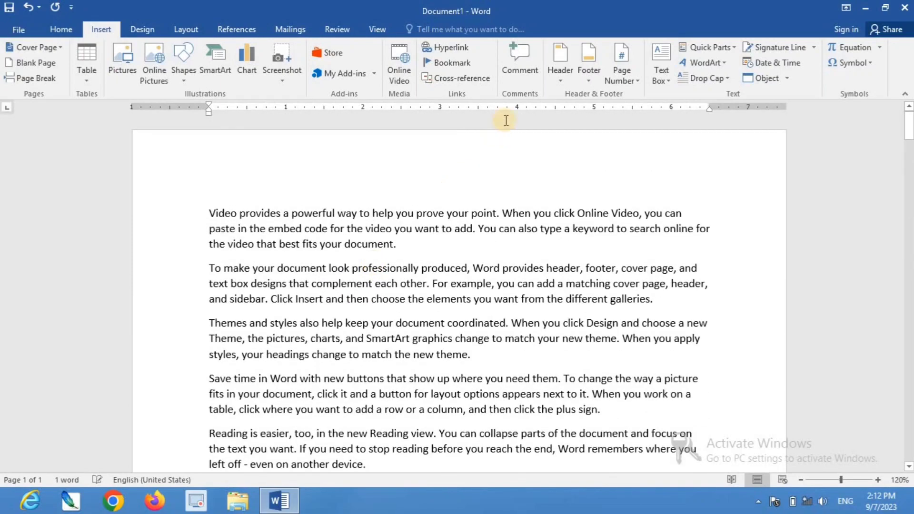
left_click(451, 62)
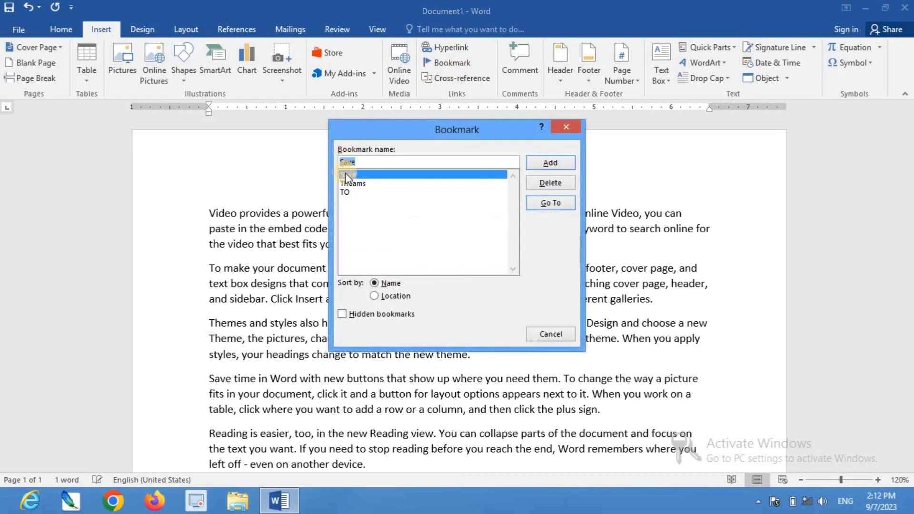
left_click(352, 183)
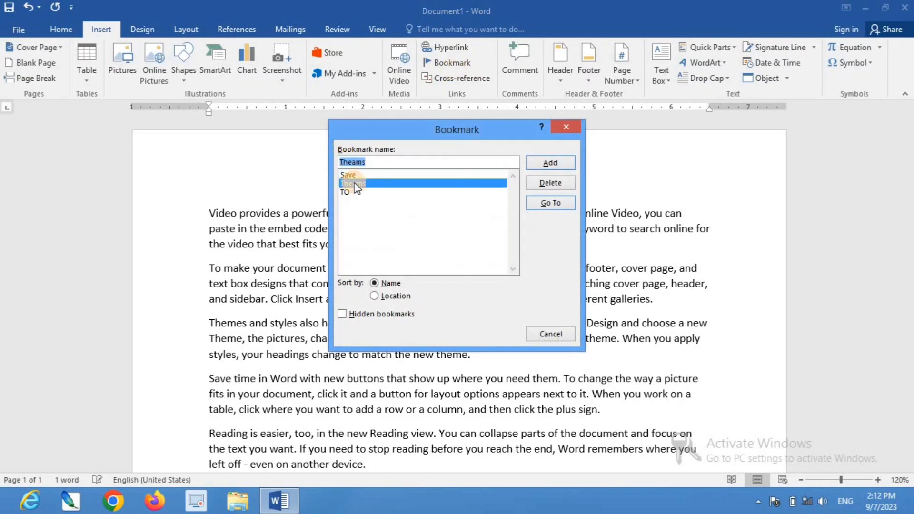
left_click(550, 205)
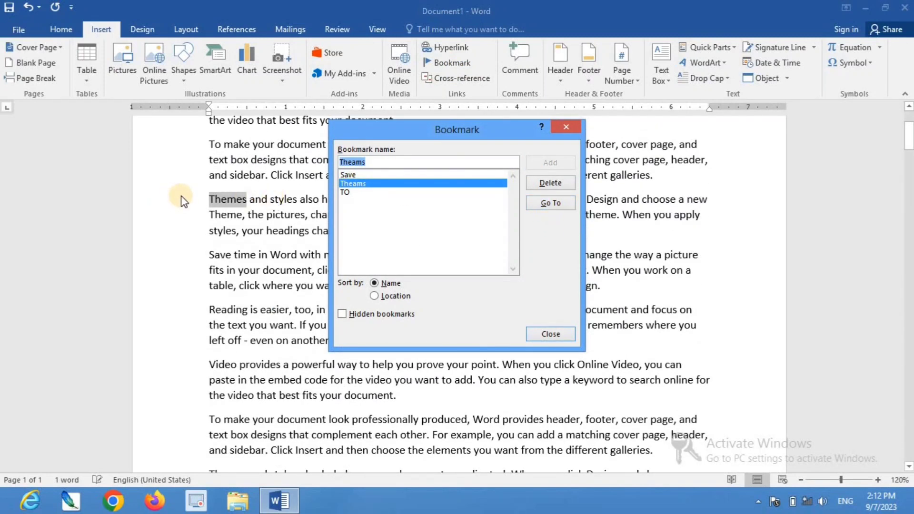
left_click(361, 175)
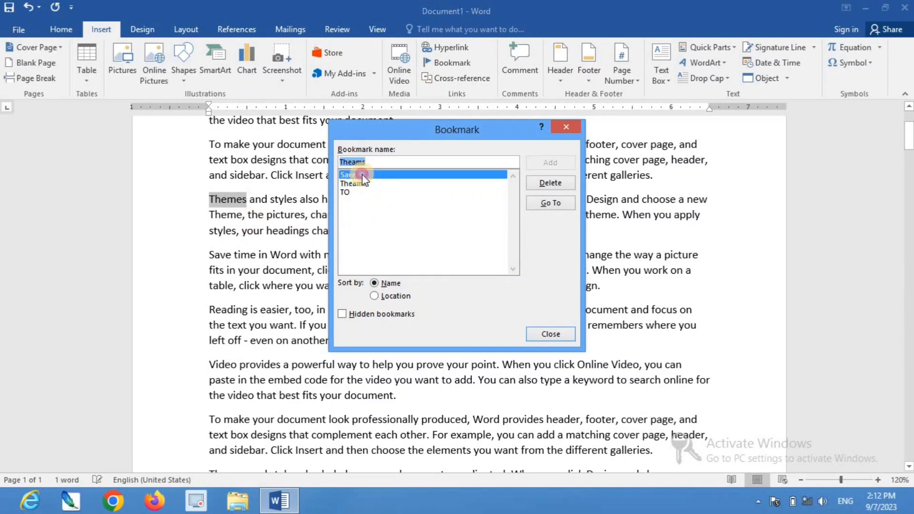
left_click(560, 204)
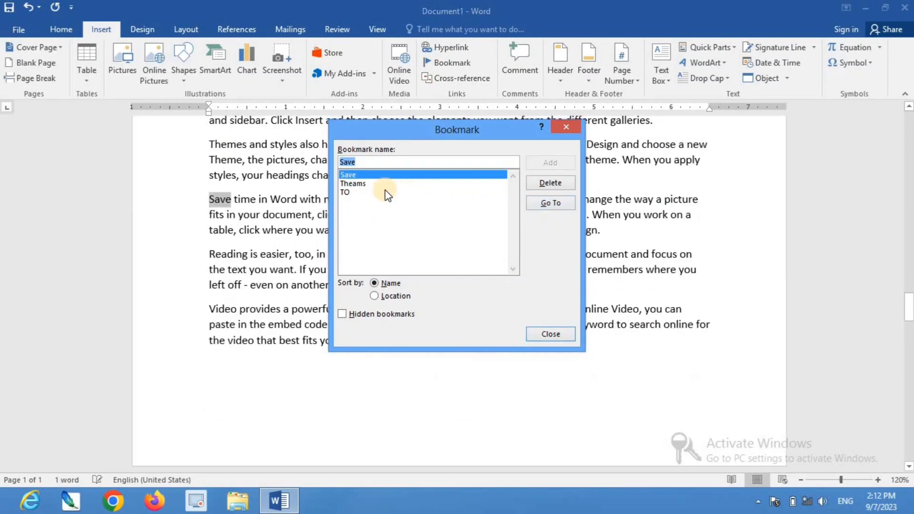
left_click(348, 192)
left_click(539, 201)
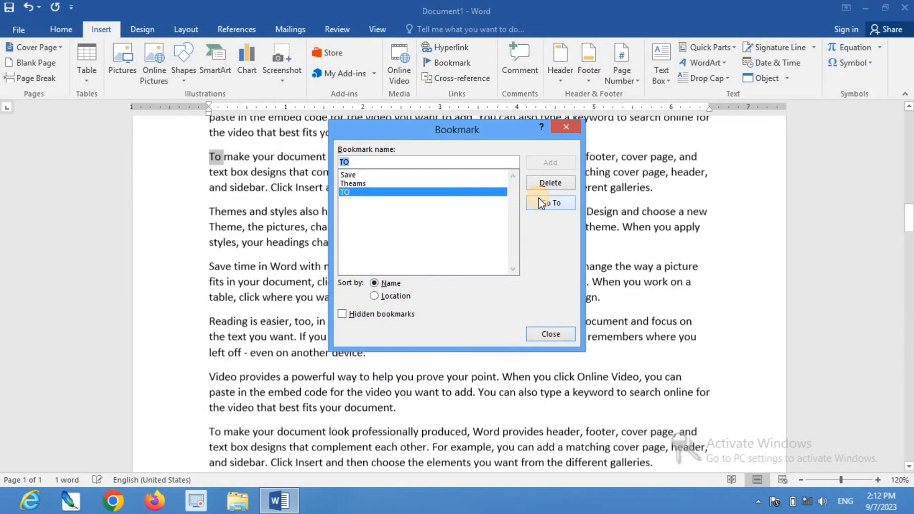
left_click(565, 129)
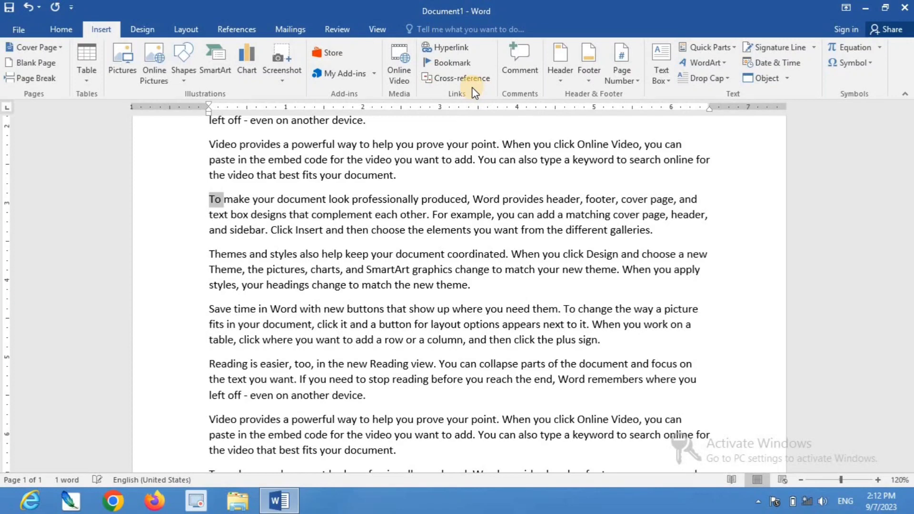
Insert a two-column, three-row table on a new empty line at the top of the document
scroll(408, 190, "up", 15)
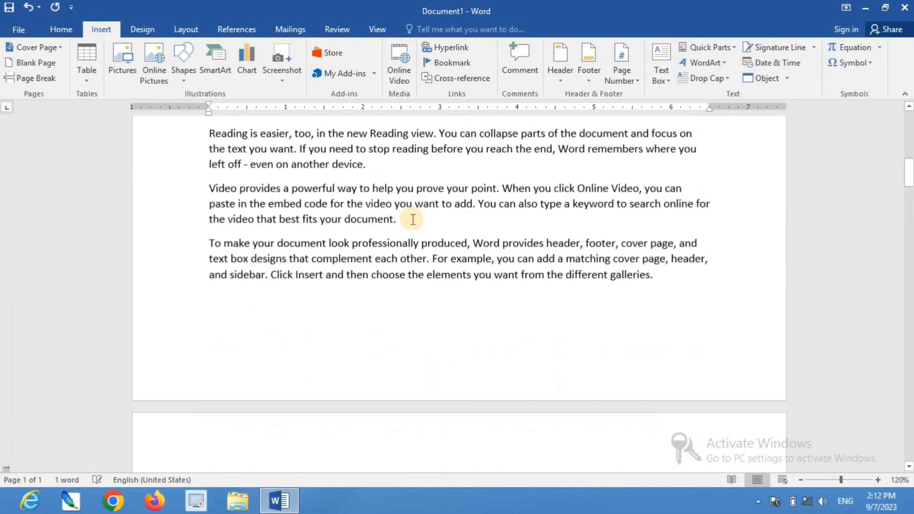
scroll(411, 217, "up", 5)
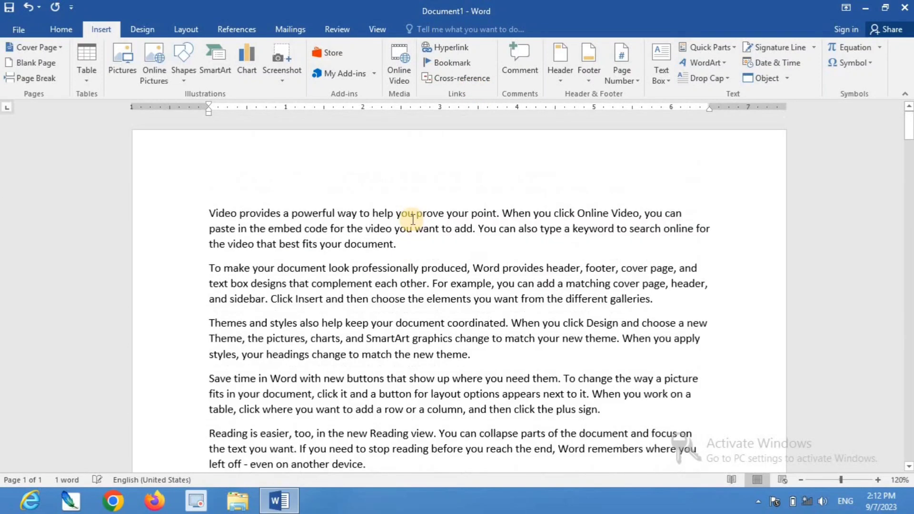
left_click(209, 211)
key("Return")
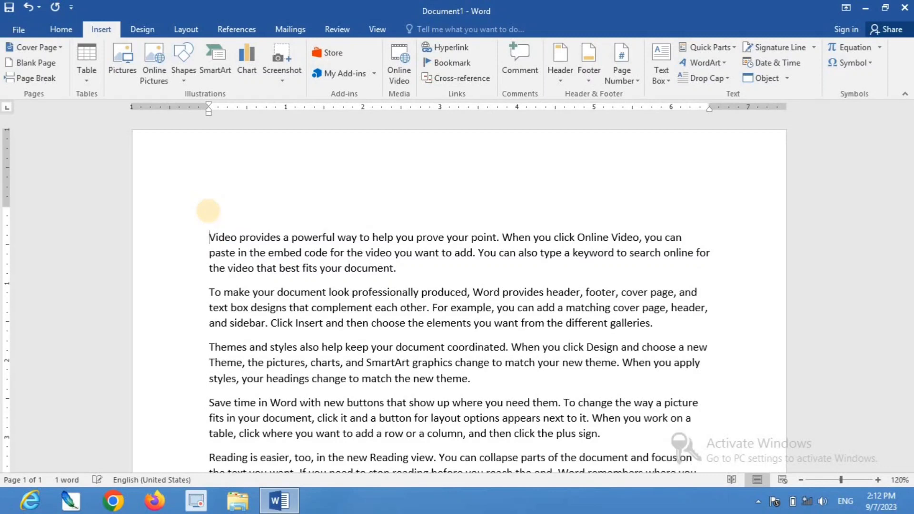
left_click(208, 210)
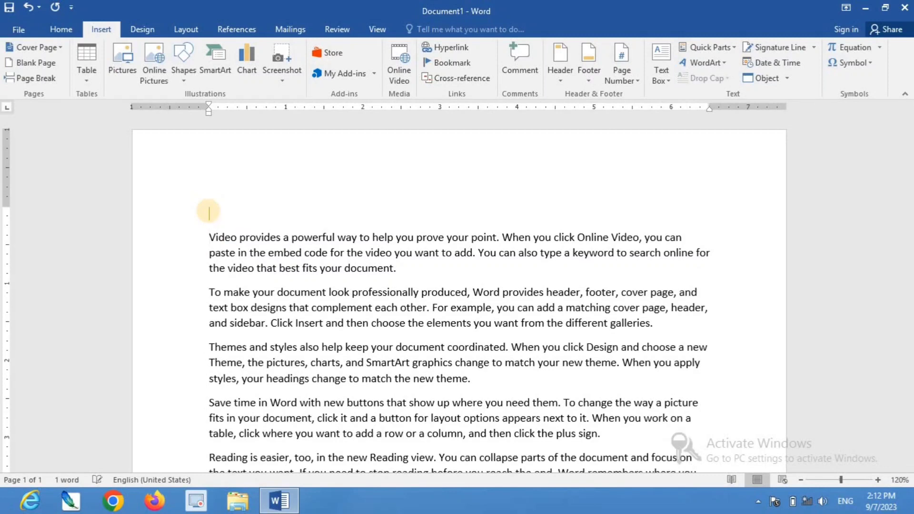
left_click(90, 79)
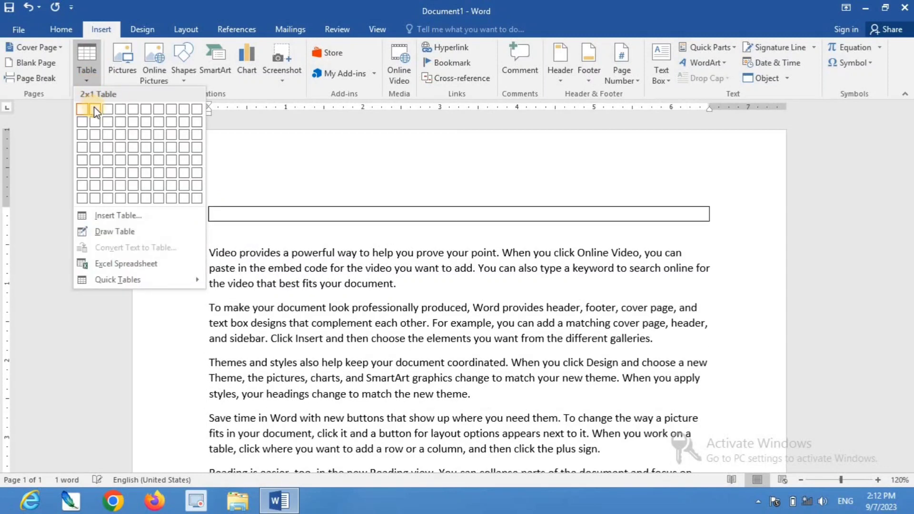
left_click(95, 135)
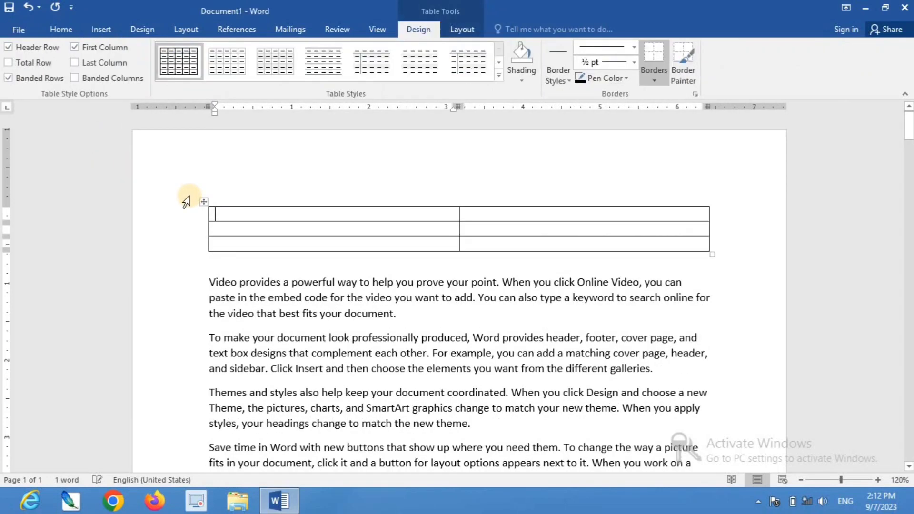
Enter Bookmark Name as the first column's header and move to the next cell
type("Bookm")
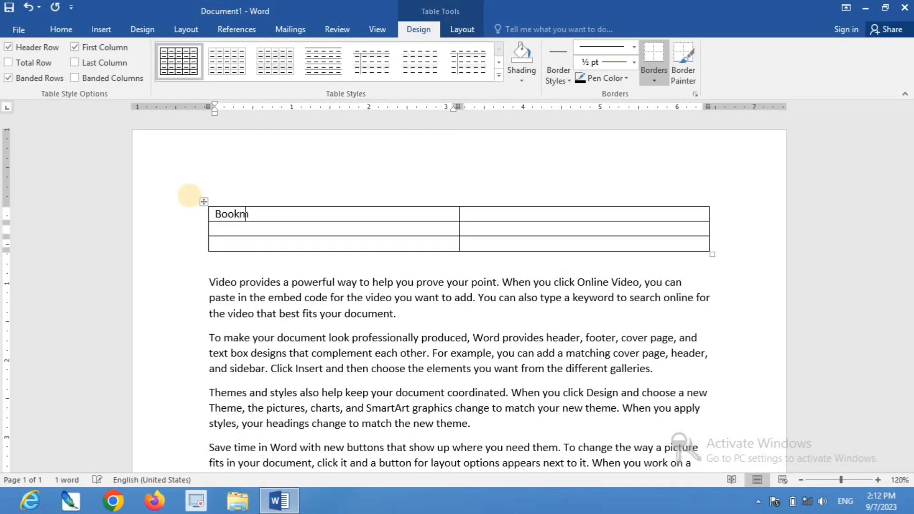
type("ark Name")
key("Tab")
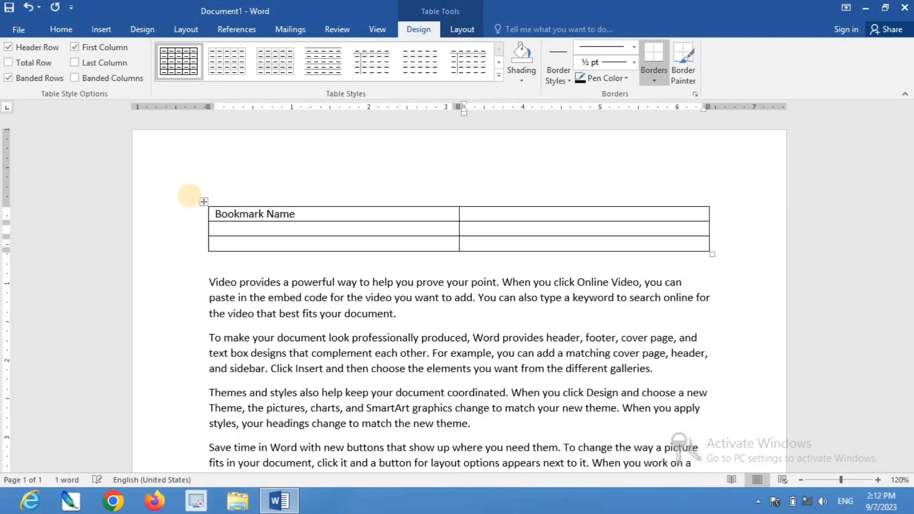
Enter Bookmark Link as the second column header, then fill the first column rows with Theams and To
type("Bookmark Link")
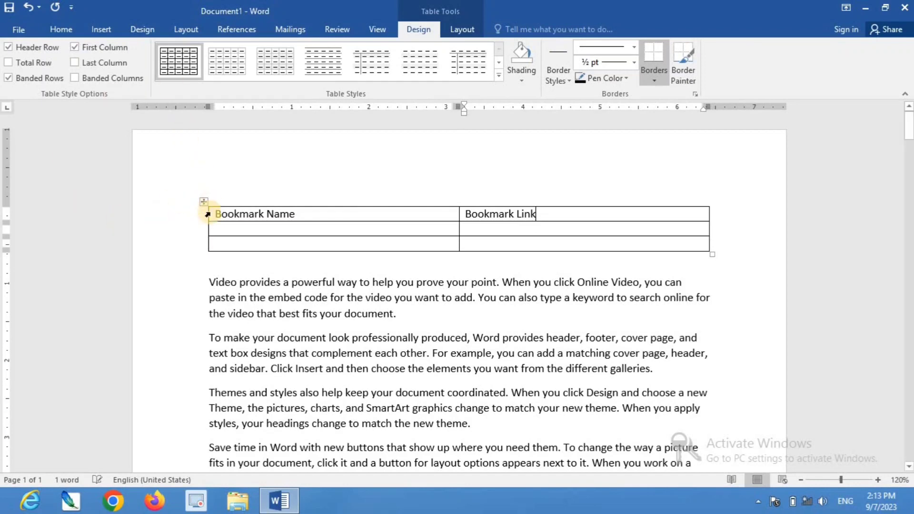
left_click(217, 230)
type("Theams")
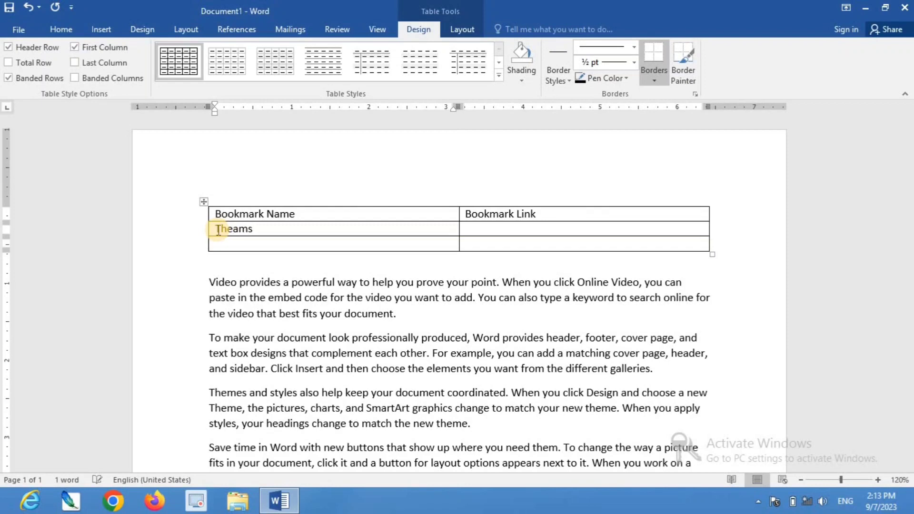
key("Tab")
left_click(242, 247)
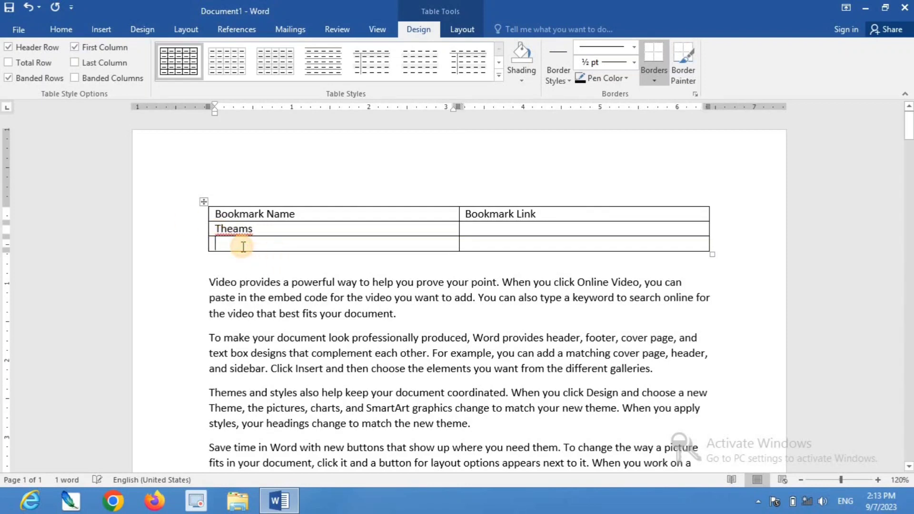
type("To")
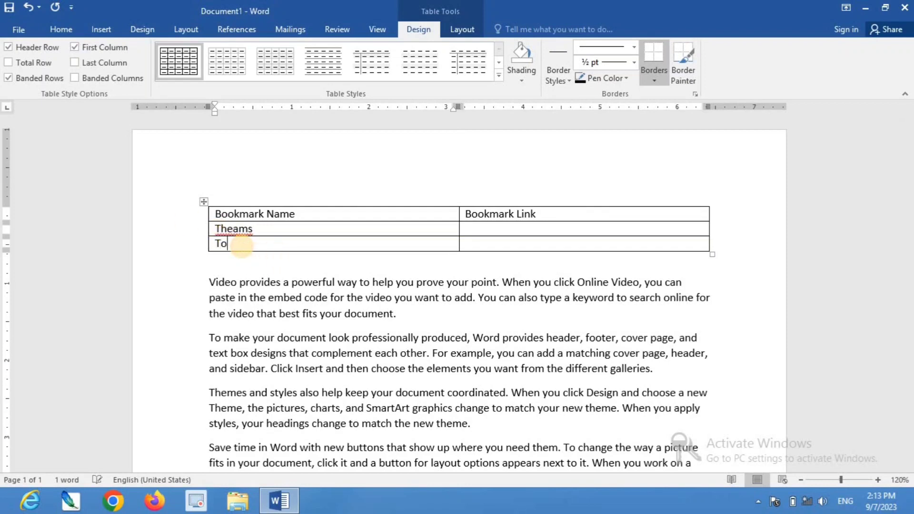
Insert a hyperlinked cross-reference to the Theams bookmark's page number in the cell beside Theams
left_click(474, 230)
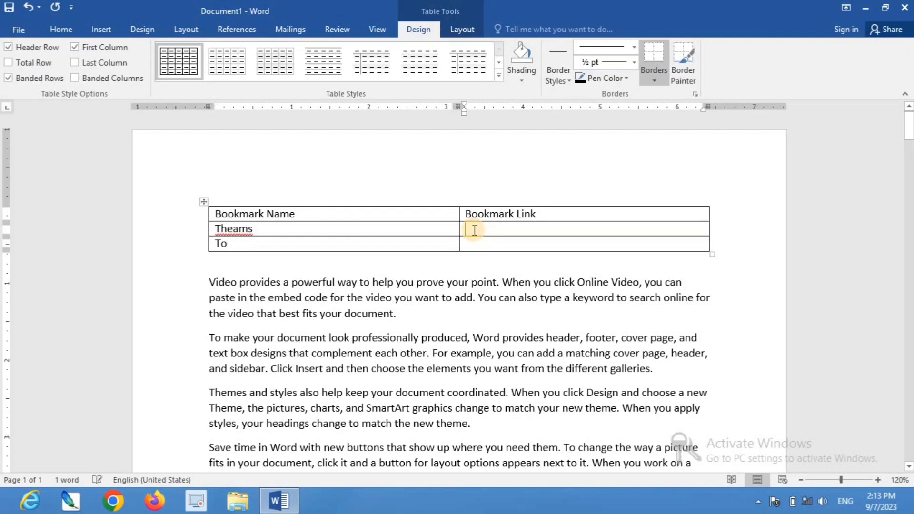
left_click(105, 30)
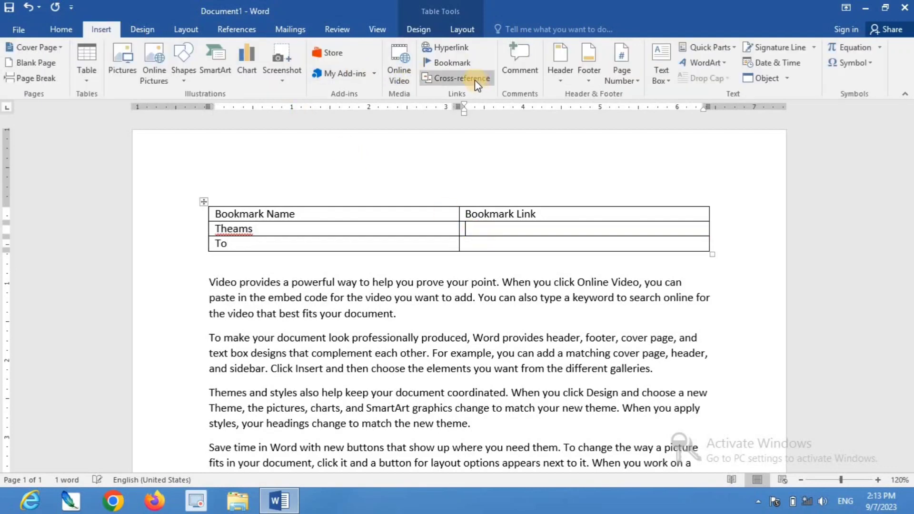
left_click(475, 79)
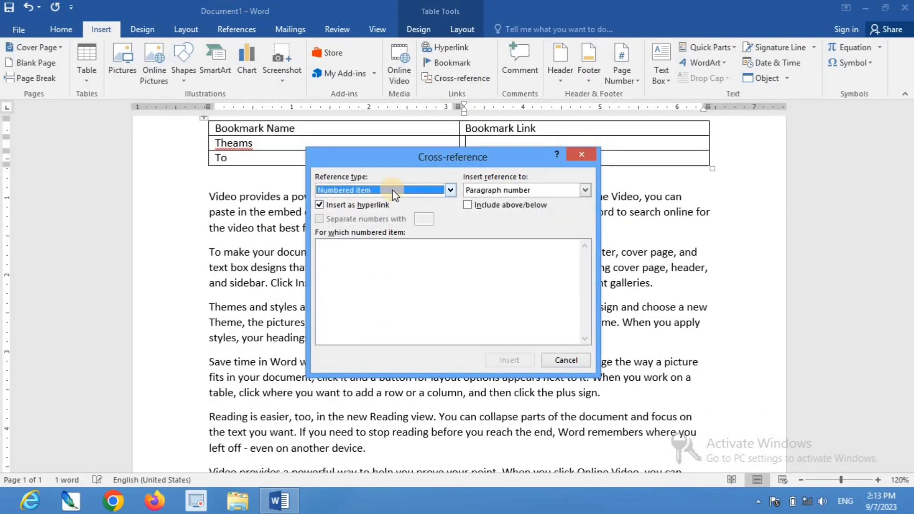
left_click(401, 191)
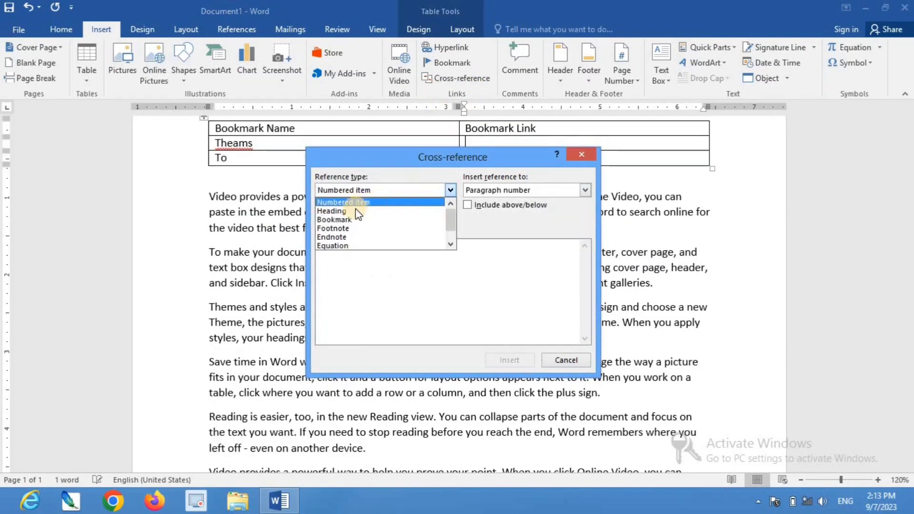
left_click(341, 219)
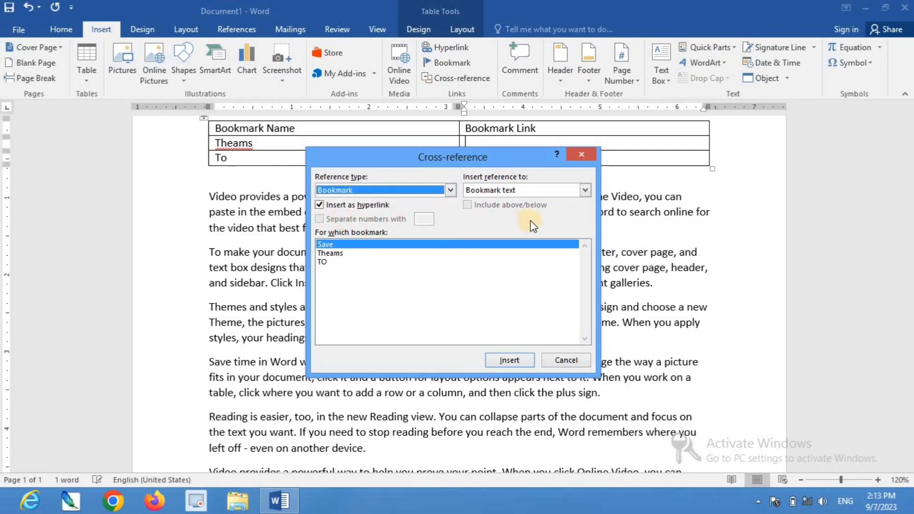
left_click(532, 190)
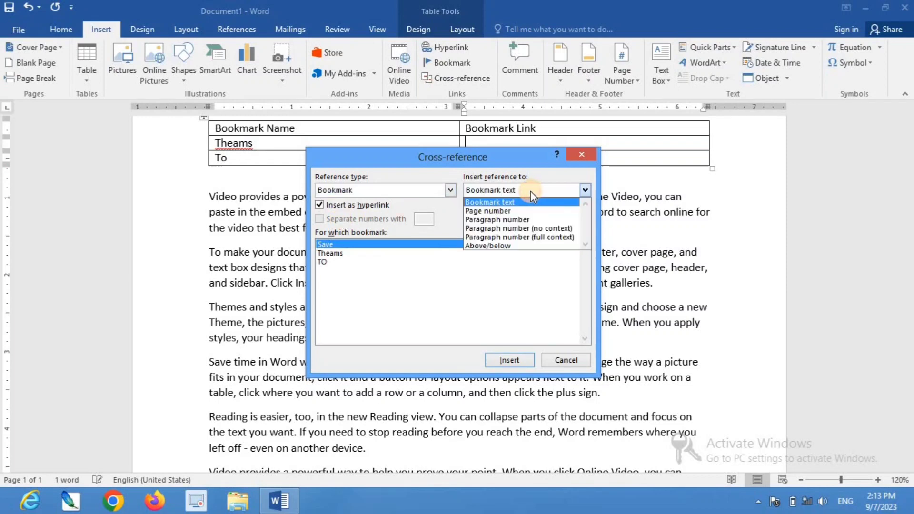
left_click(509, 207)
left_click(344, 254)
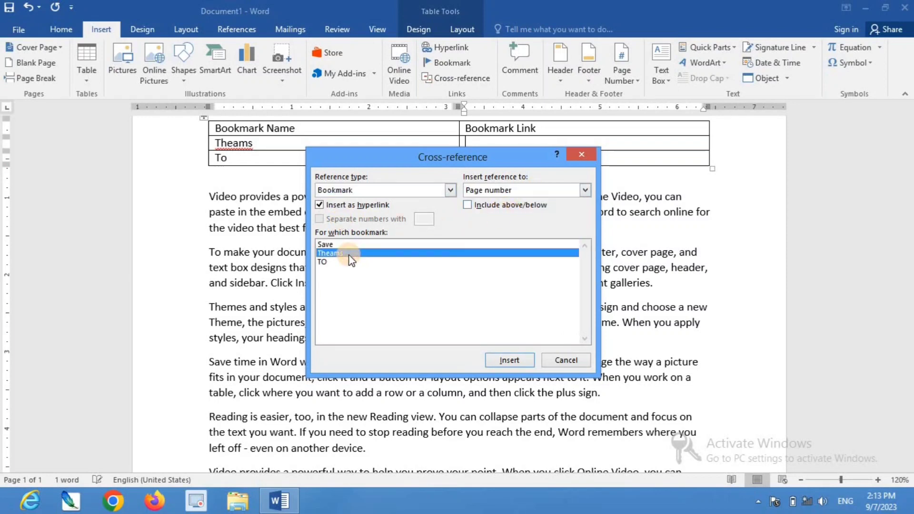
left_click(510, 361)
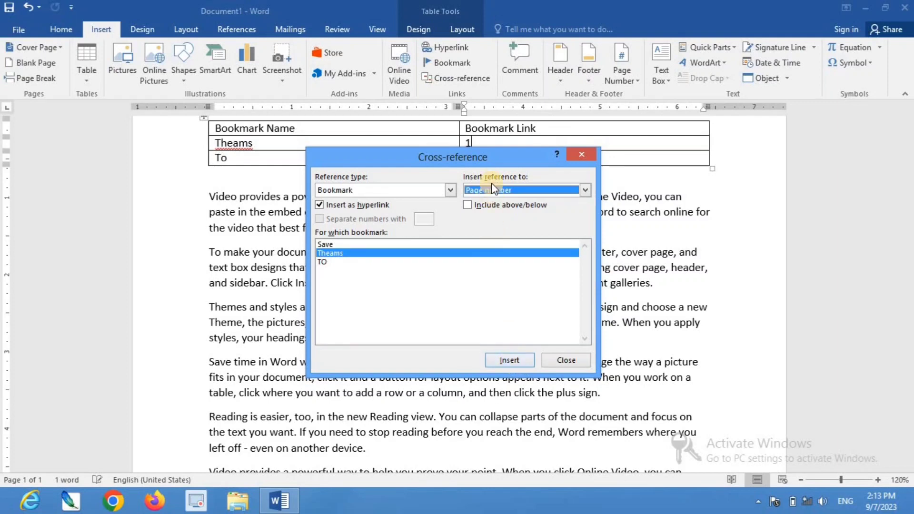
left_click(558, 359)
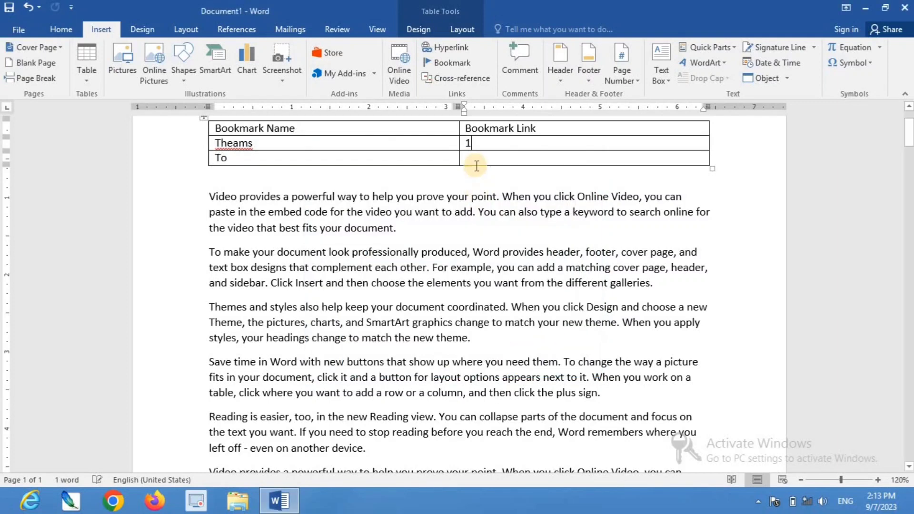
Insert a hyperlinked page-number cross-reference to the TO bookmark in the cell beside To
left_click(470, 158)
left_click(460, 79)
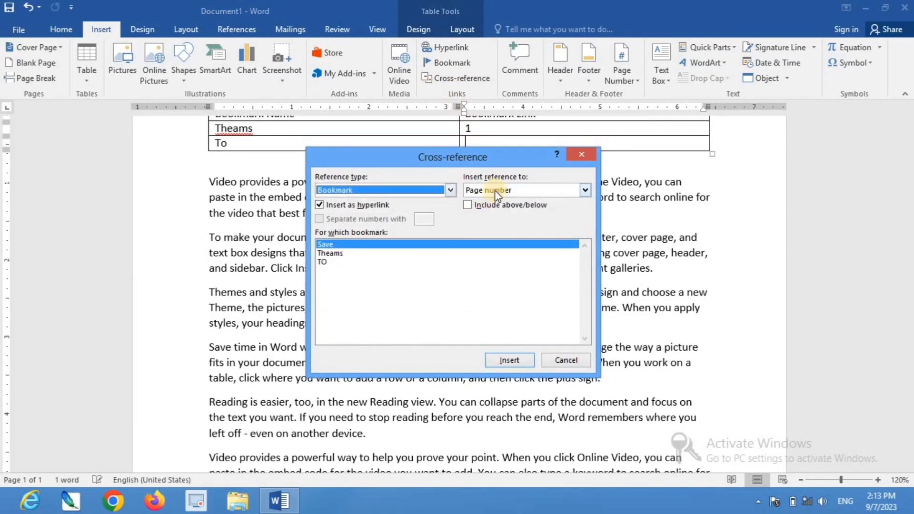
left_click(324, 262)
left_click(504, 361)
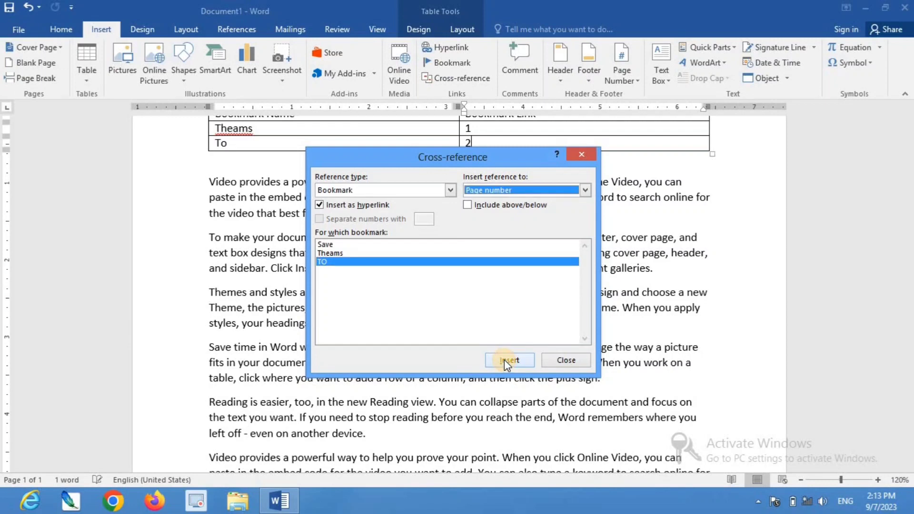
left_click(550, 355)
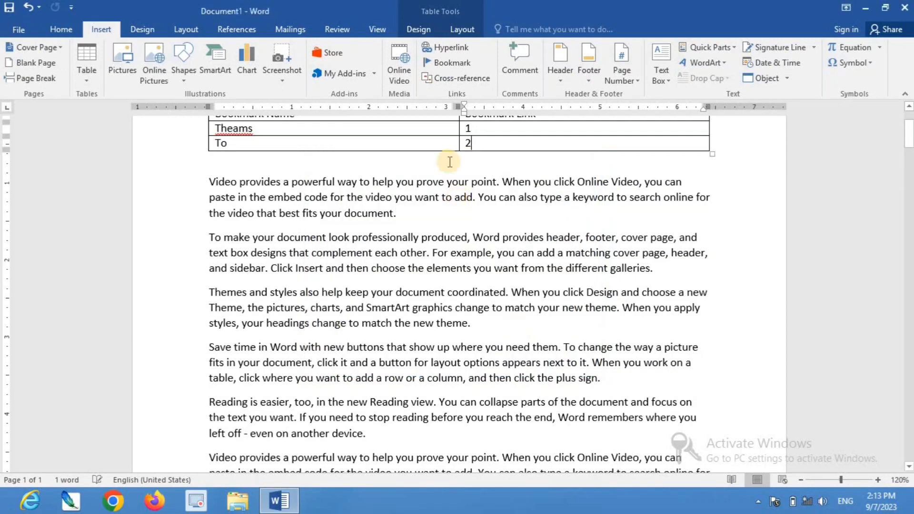
Follow the TO cross-reference link in the table to its bookmark and scroll back to the table
scroll(475, 168, "up", 2)
scroll(475, 167, "up", 1)
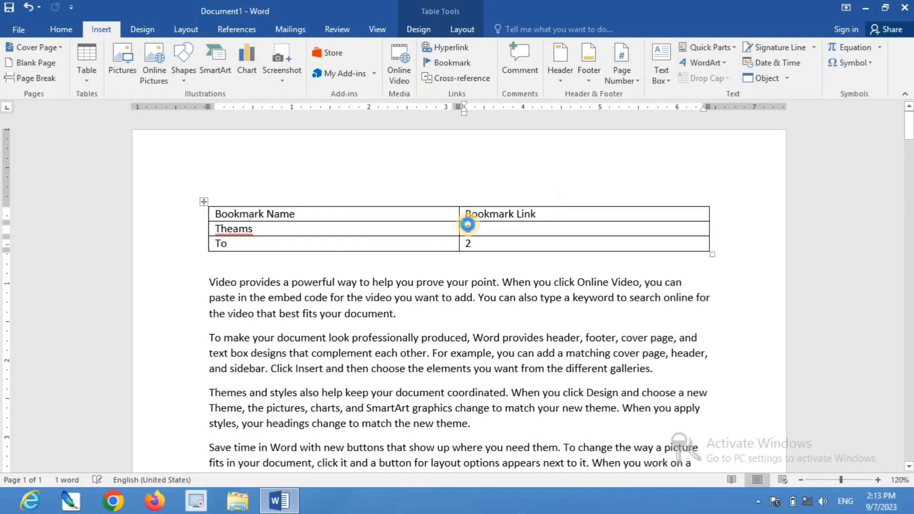
scroll(467, 228, "down", 4)
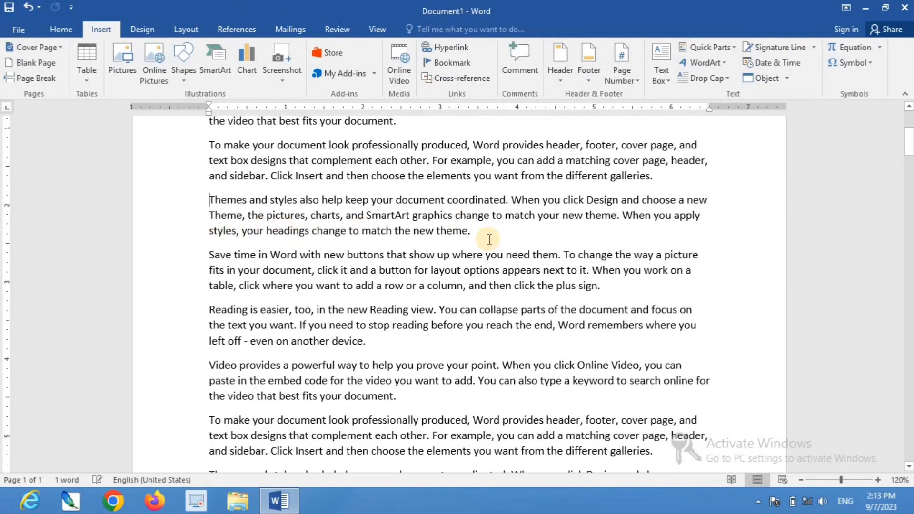
scroll(489, 257, "up", 4)
left_click(469, 245, "ctrl")
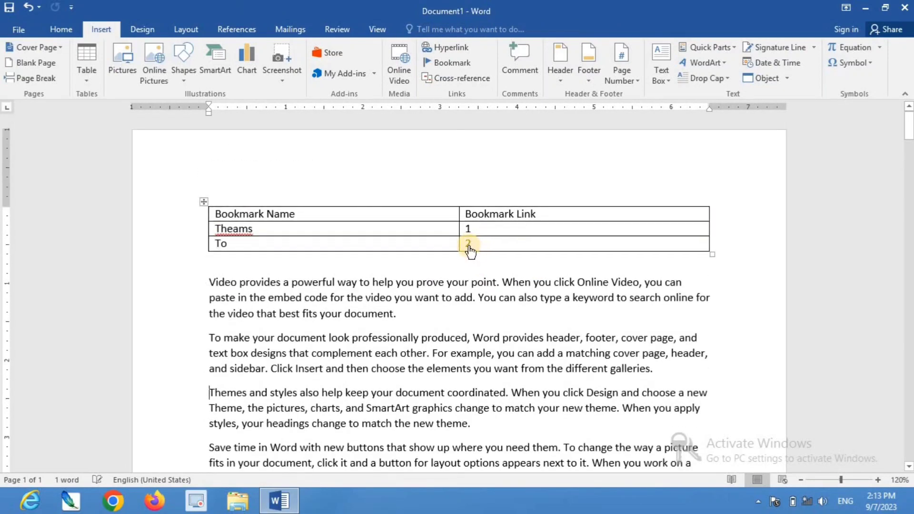
left_click(469, 246, "ctrl")
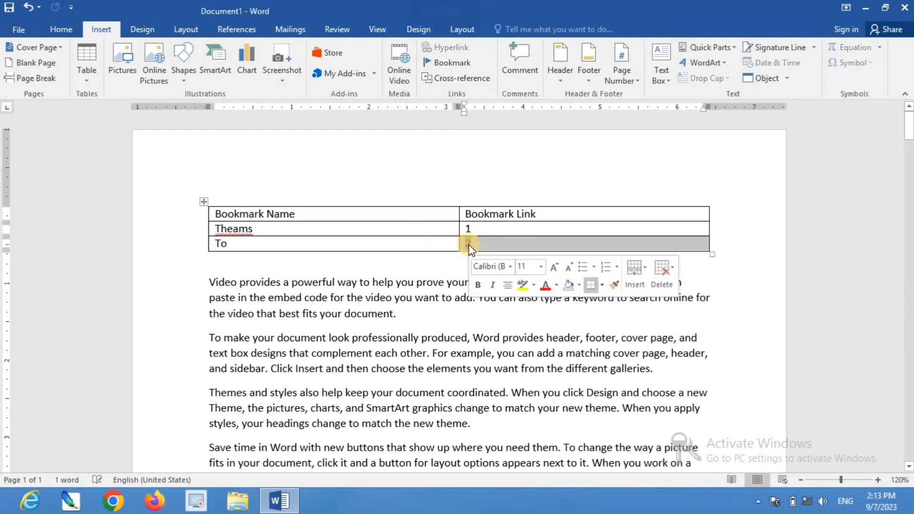
left_click(455, 260)
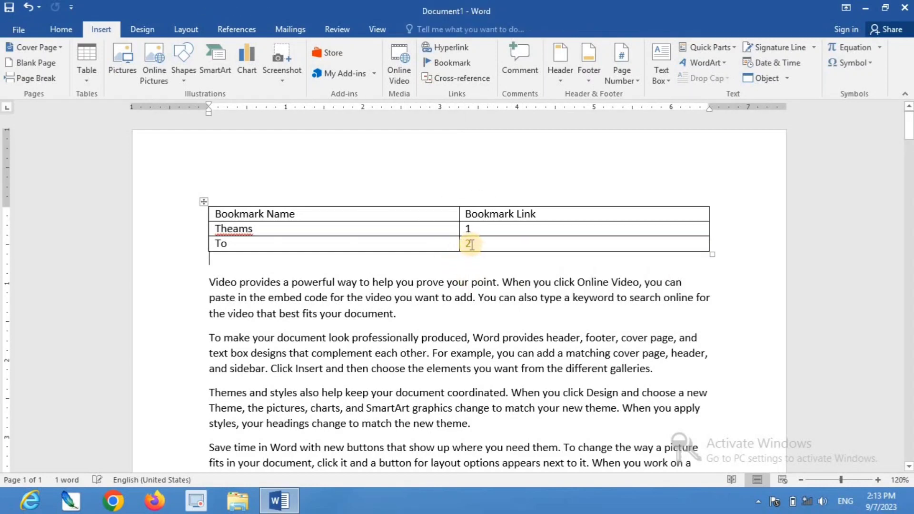
left_click(468, 245, "ctrl")
left_click(467, 245)
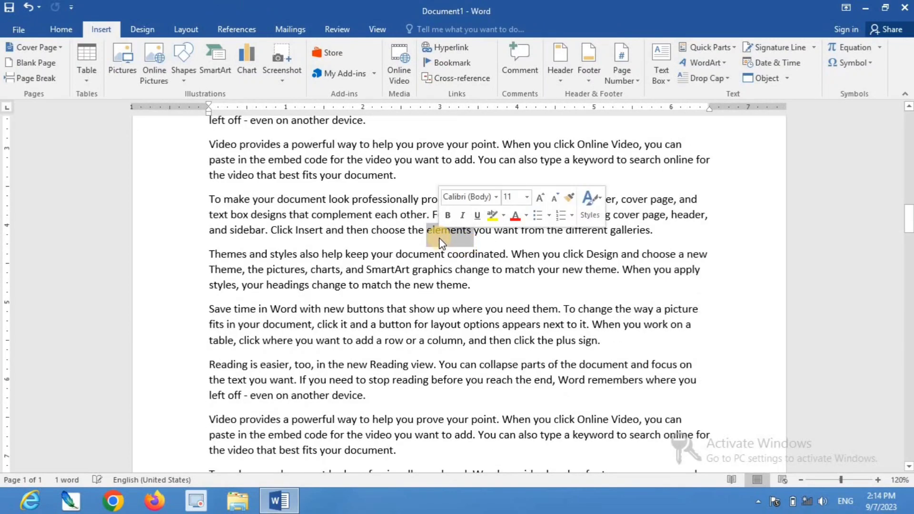
scroll(440, 240, "up", 7)
scroll(441, 238, "down", 4)
scroll(439, 237, "up", 5)
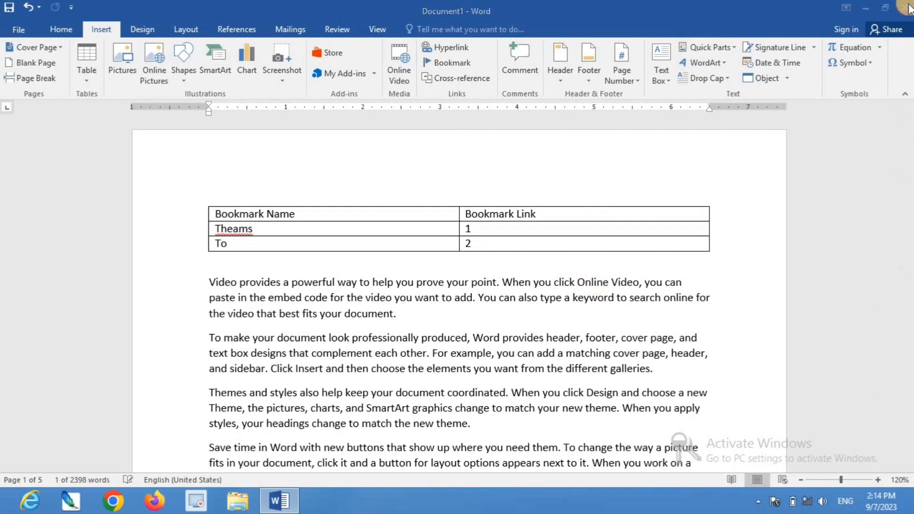
Close the document without saving the changes
key("alt+F4")
left_click(464, 275)
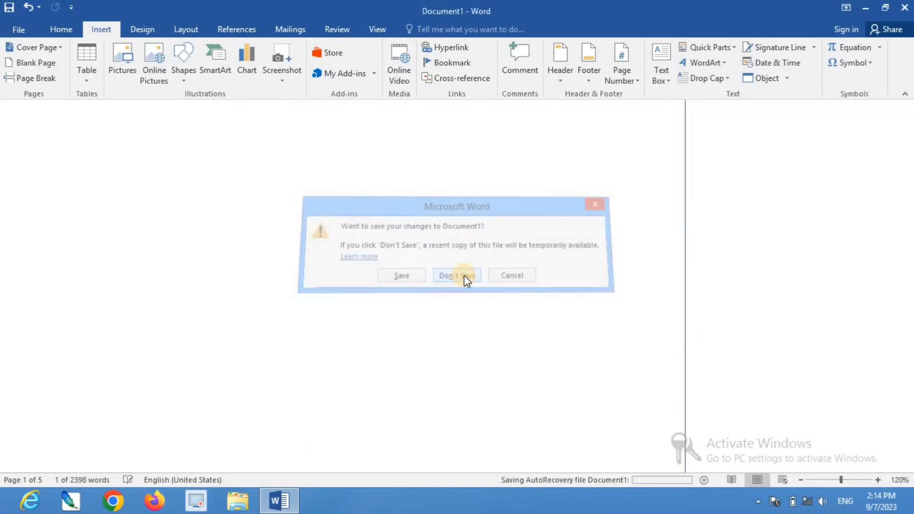